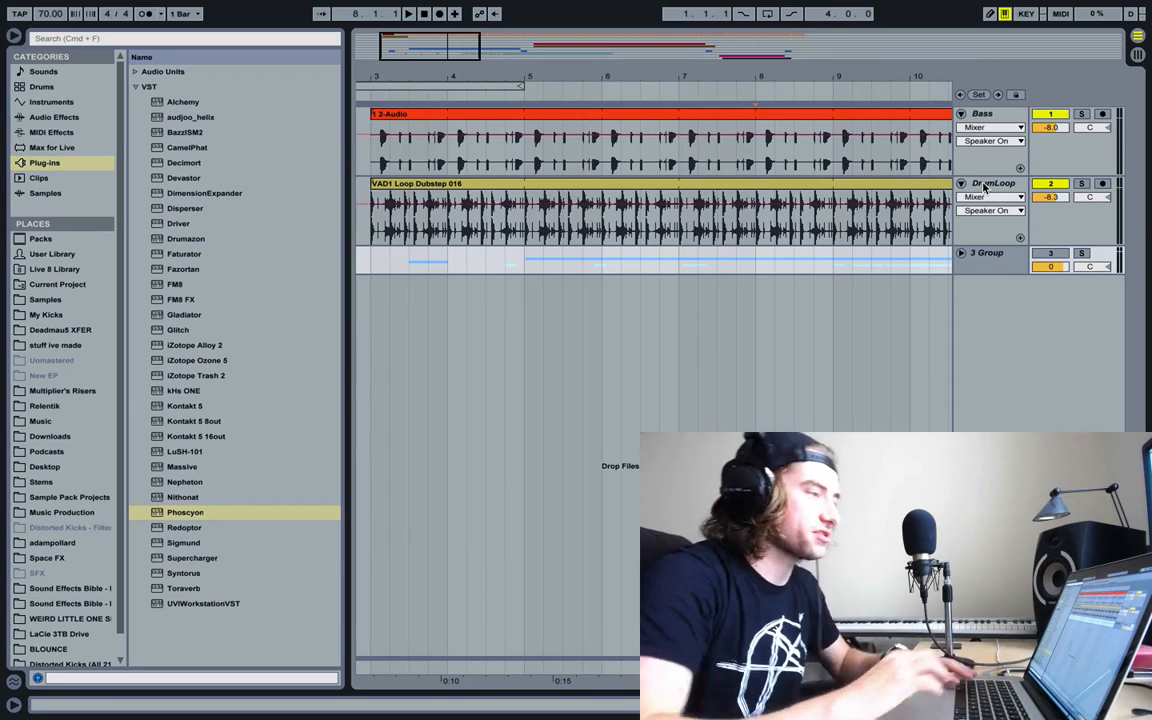
Play the Bass and DrumLoop tracks from bar 3 to audition the existing loop, and stop playback
left_click(371, 197)
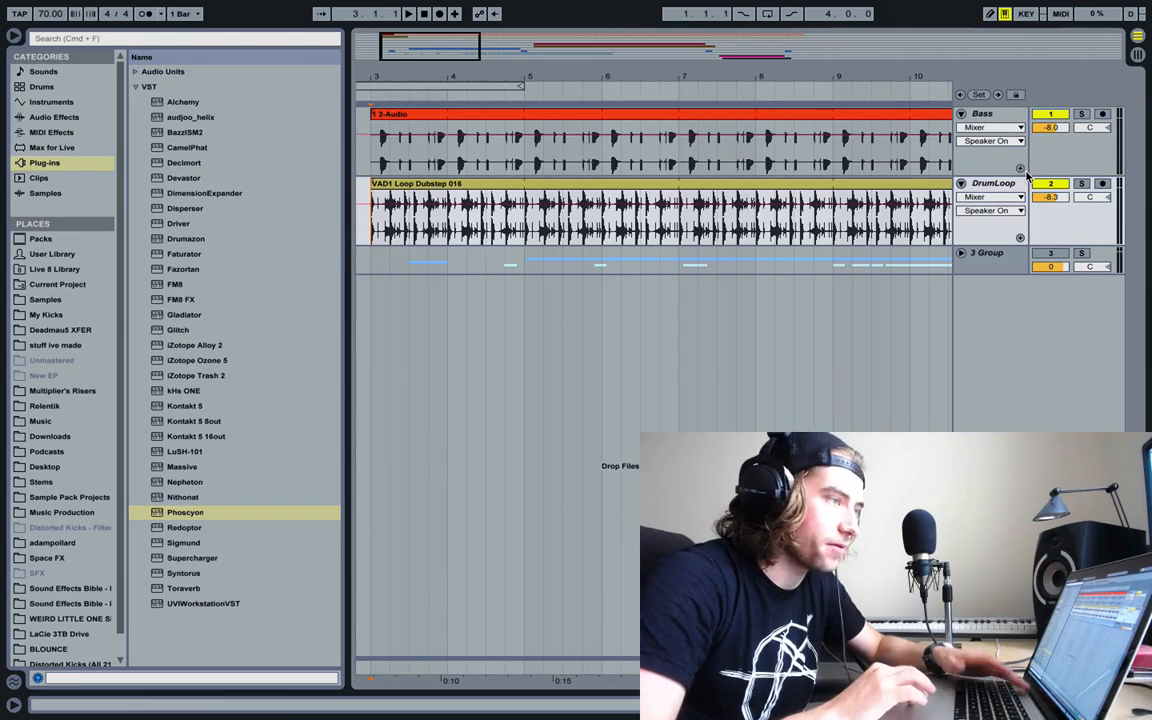
key("space")
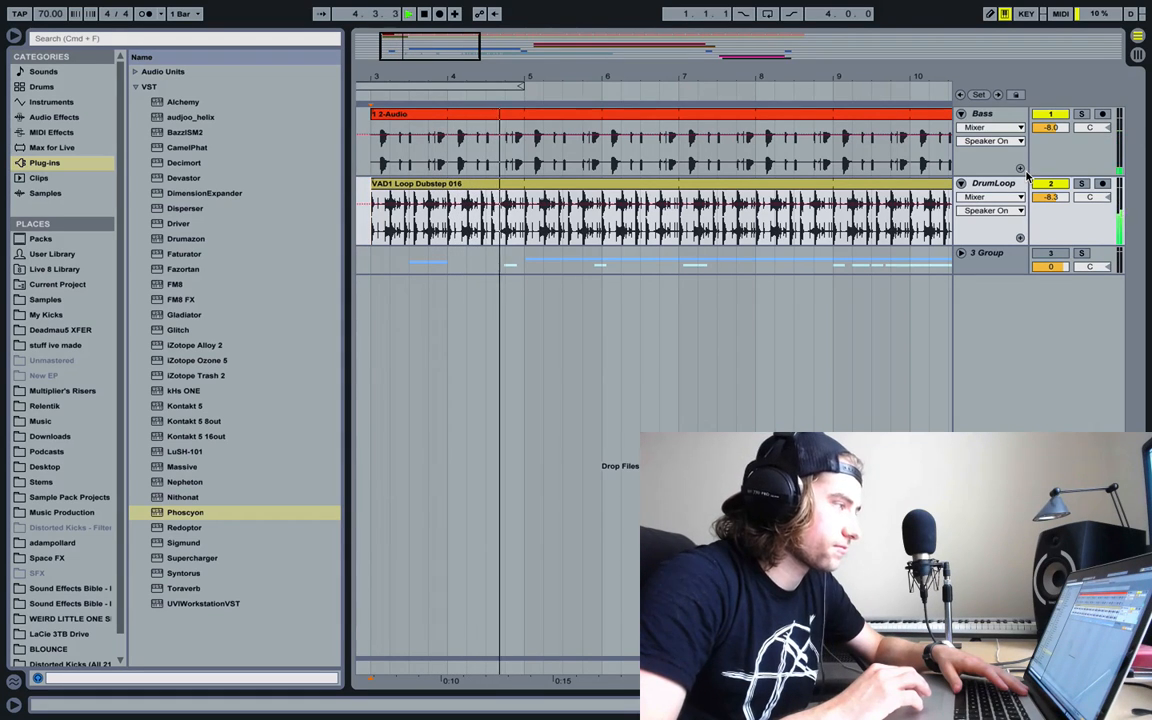
key("space")
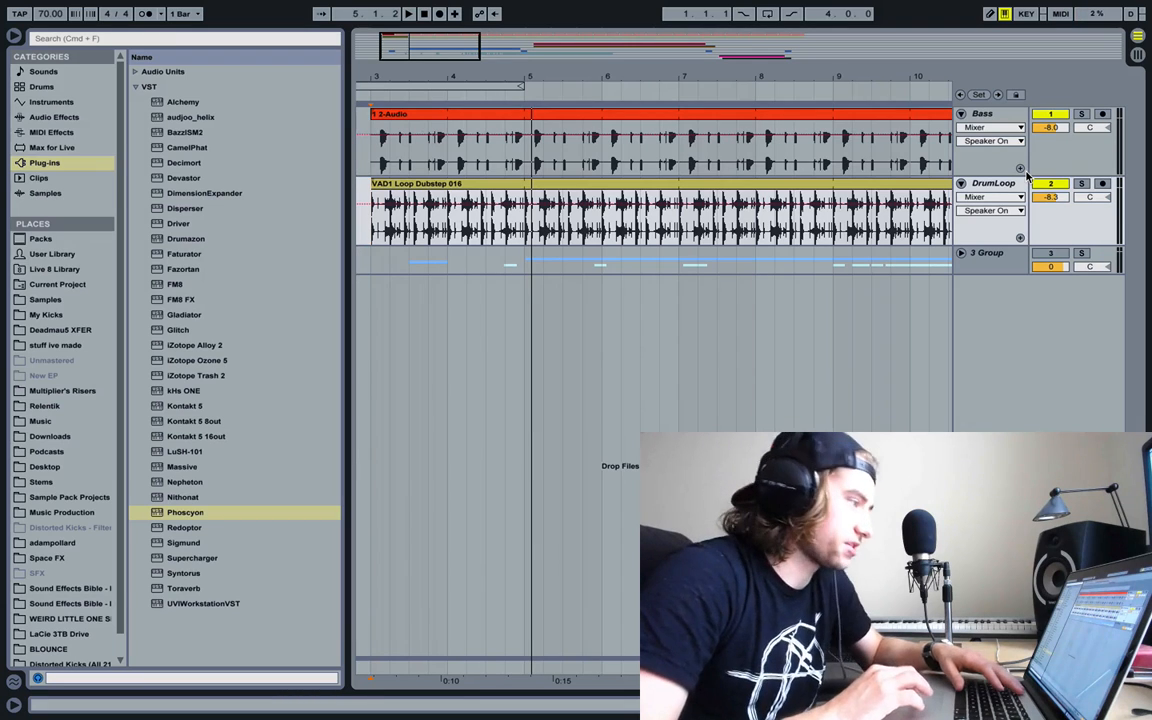
Mute the Bass and DrumLoop tracks and insert a new MIDI track below DrumLoop
left_click(1051, 114)
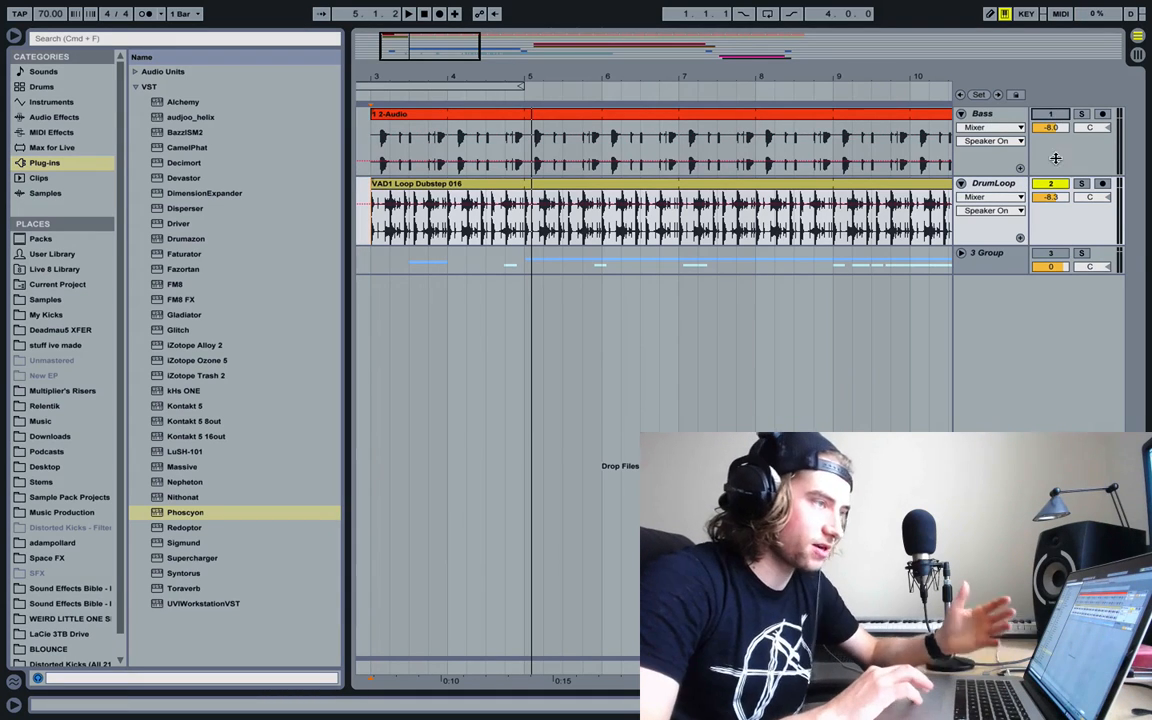
left_click(1051, 184)
left_click(1004, 186)
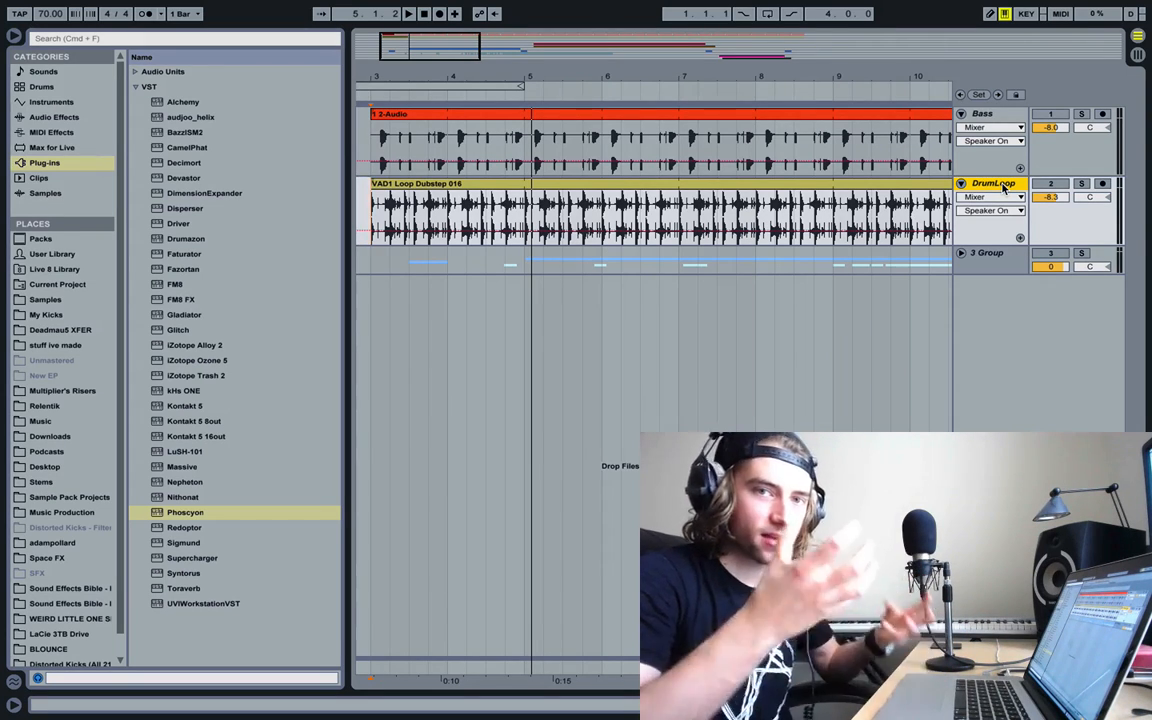
key("super+shift+t")
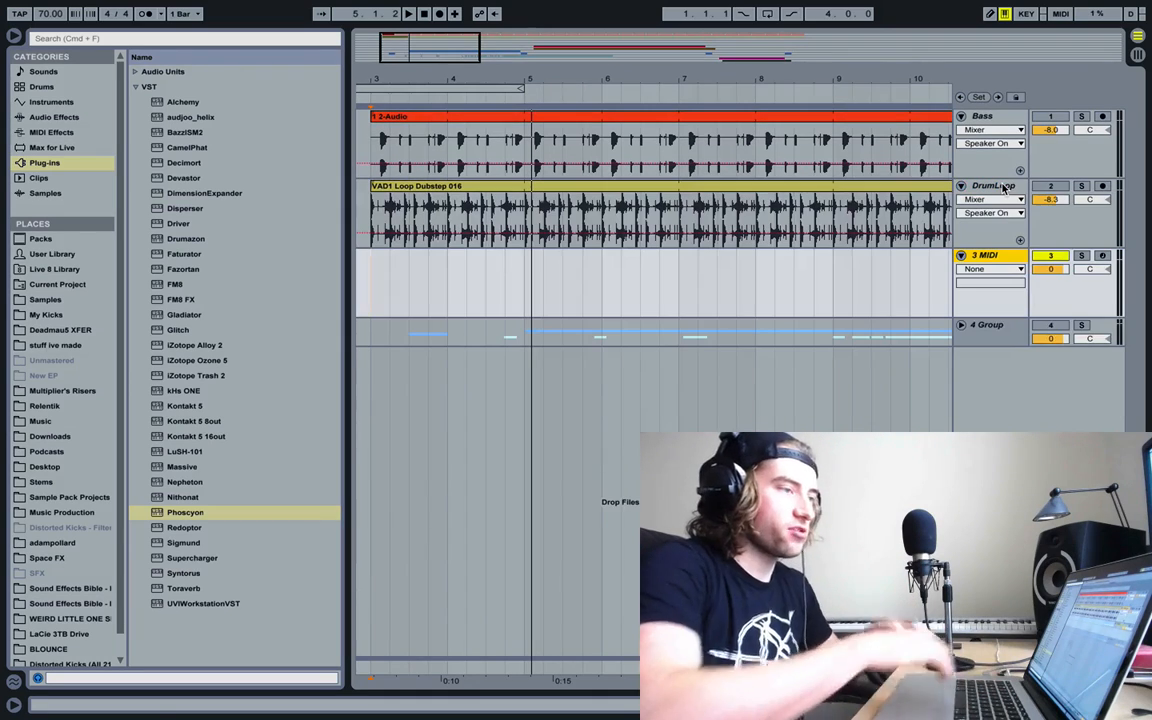
Load the Phoscyon VST onto the new MIDI track, show the track's device chain and close the plug-in window
double_click(158, 513)
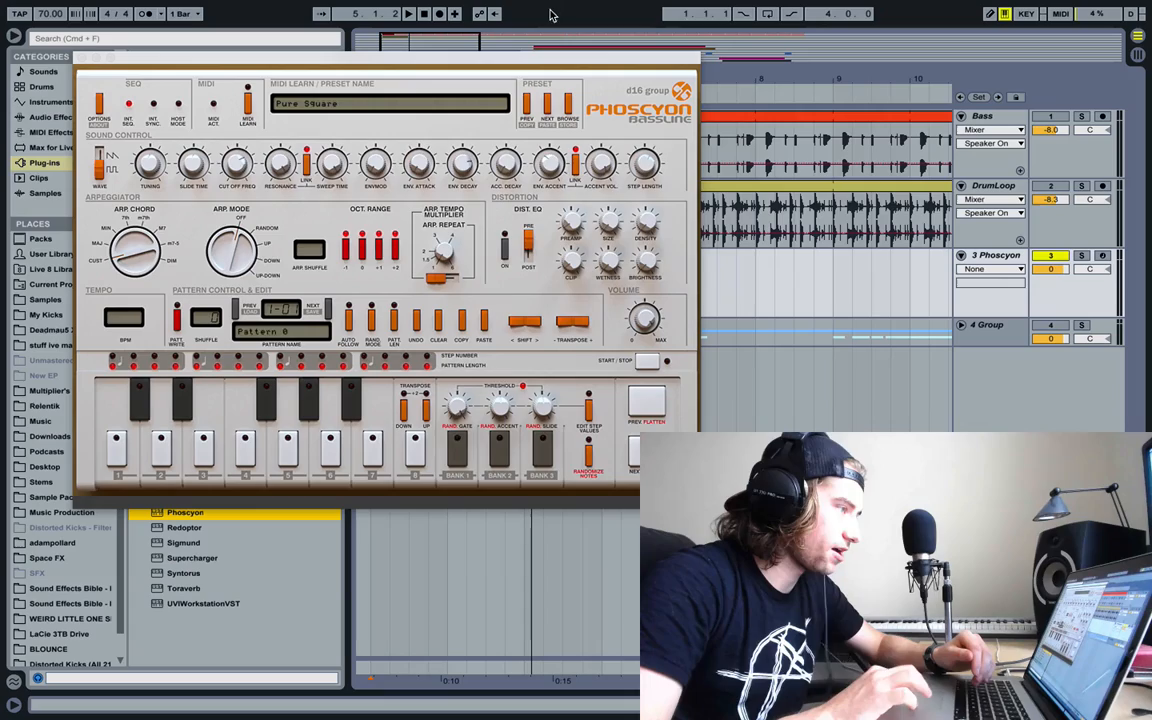
left_click_drag(552, 59, 528, 53)
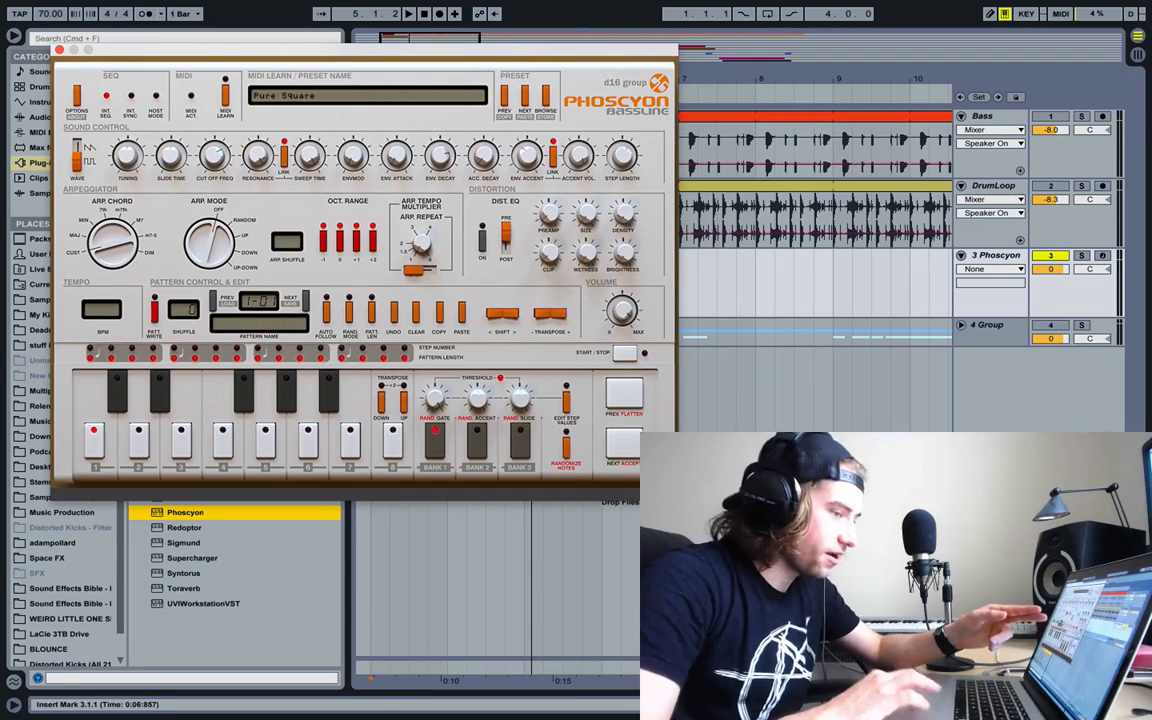
left_click(1137, 705)
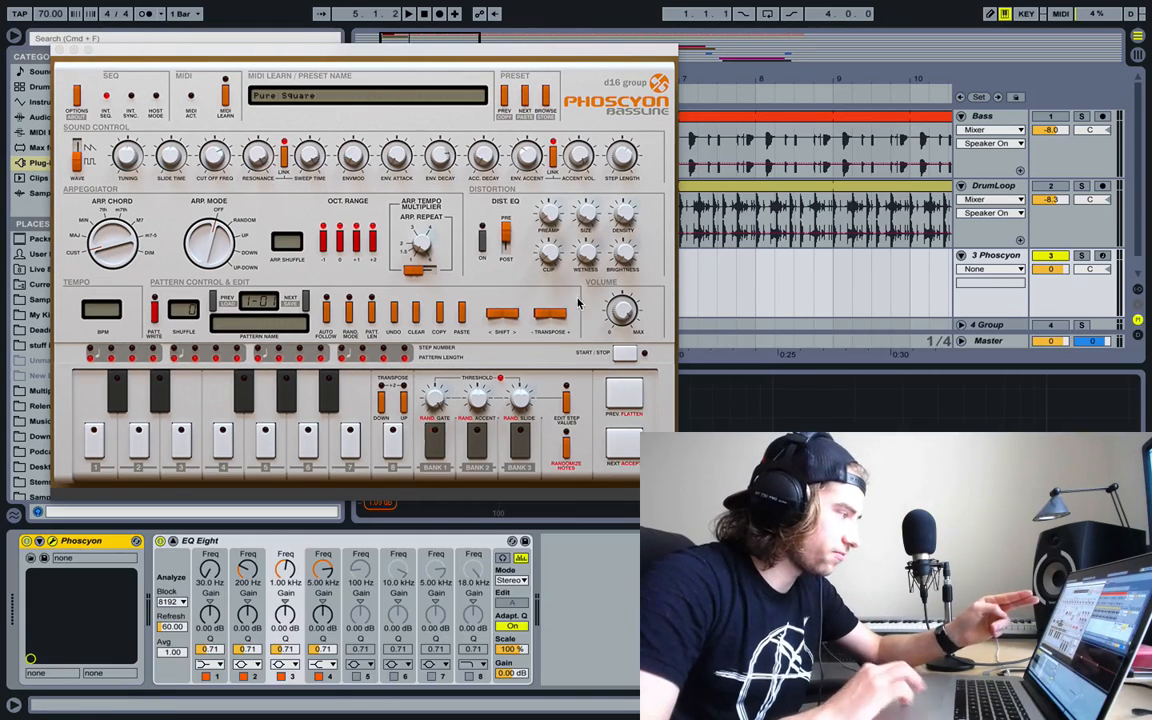
left_click(57, 49)
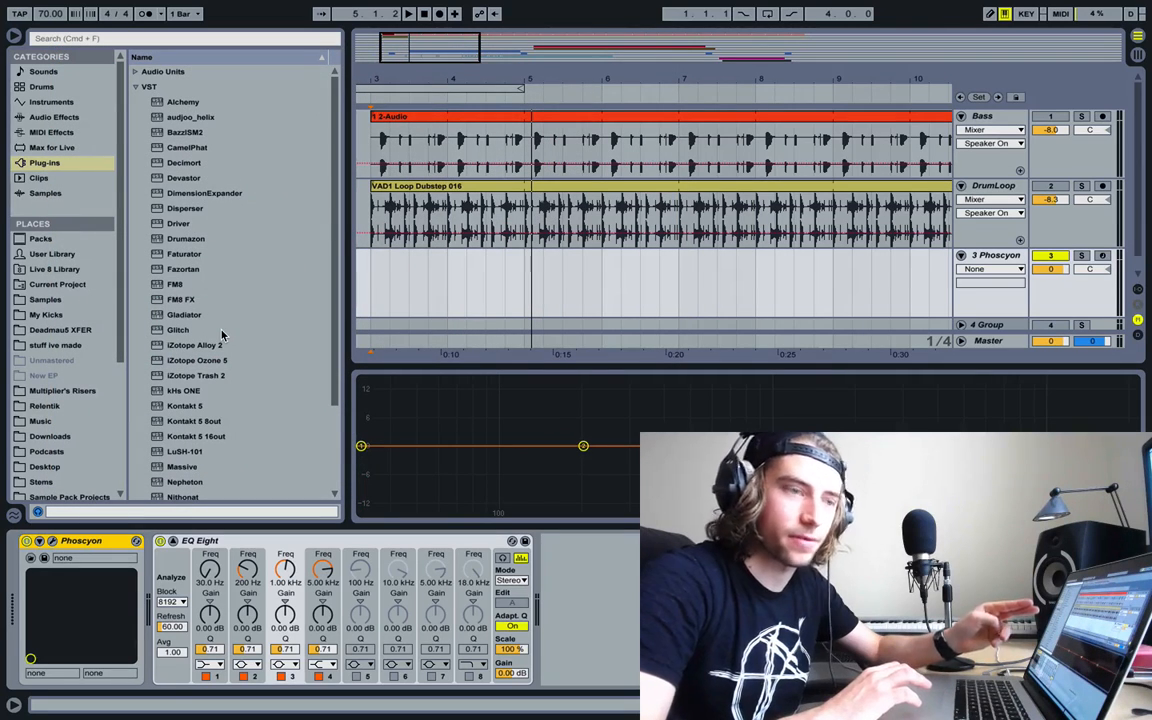
Add iZotope Trash 2 and Toraverb after Phoscyon in the device chain, ahead of EQ Eight
key("q")
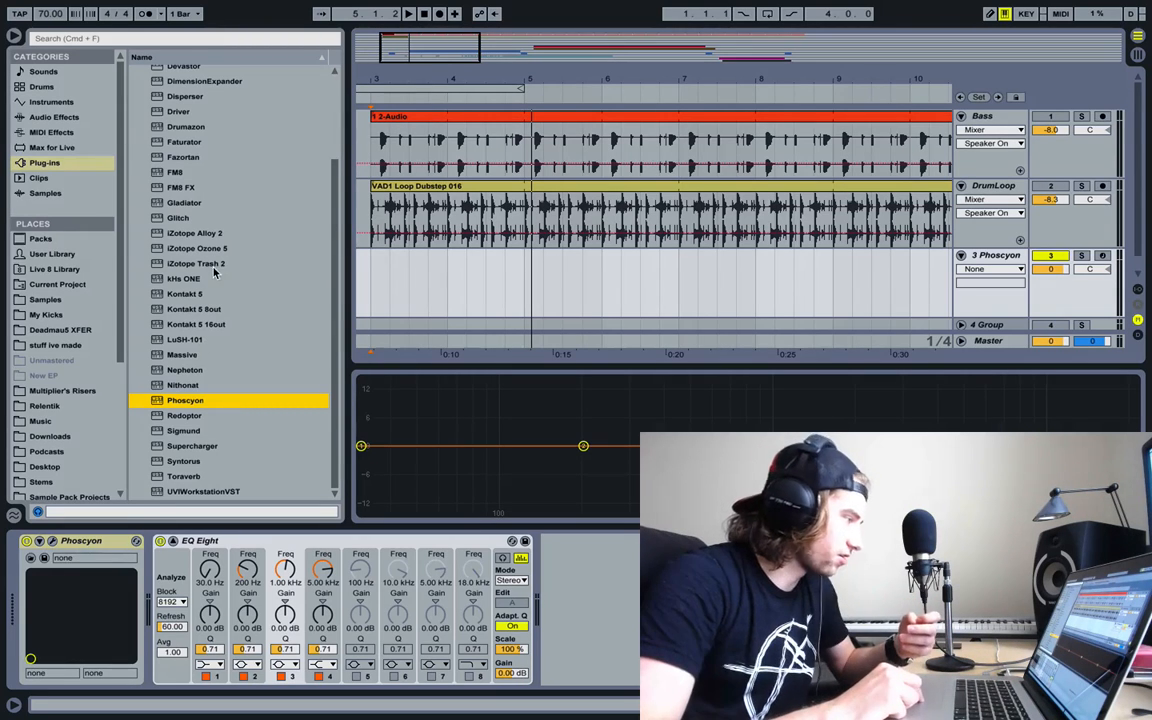
mouse_move(213, 267)
left_mouse_down()
mouse_move(150, 585)
mouse_move(157, 607)
left_mouse_up()
left_click(64, 46)
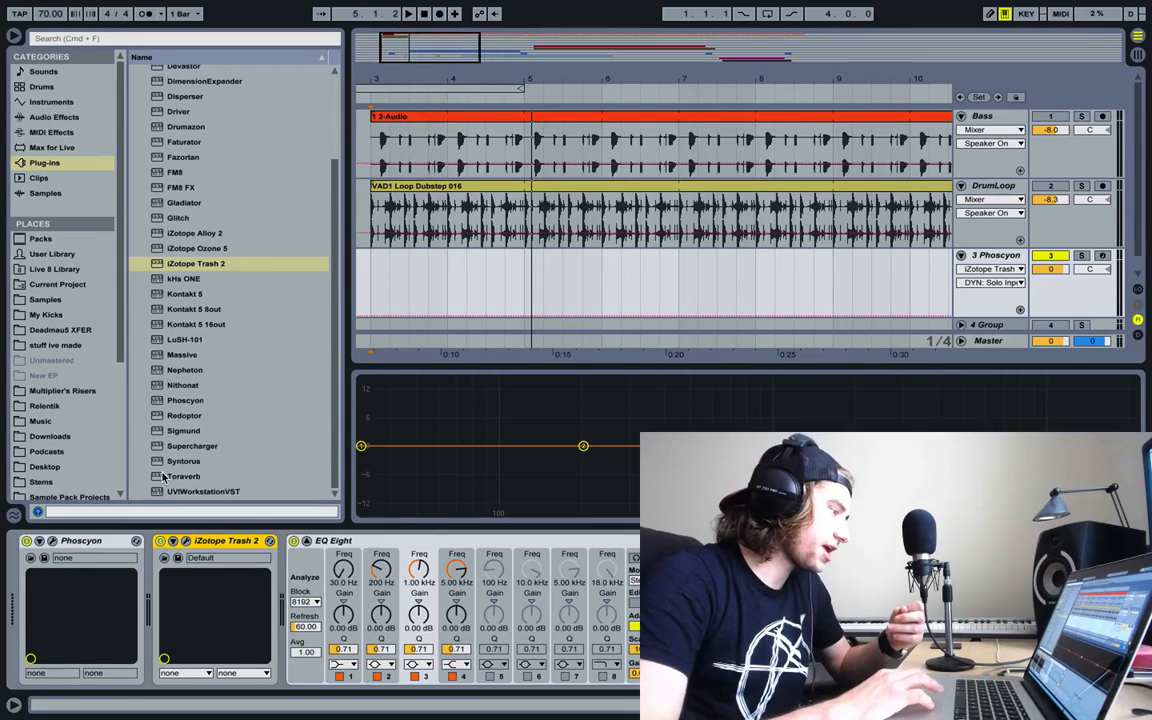
left_click_drag(163, 477, 334, 628)
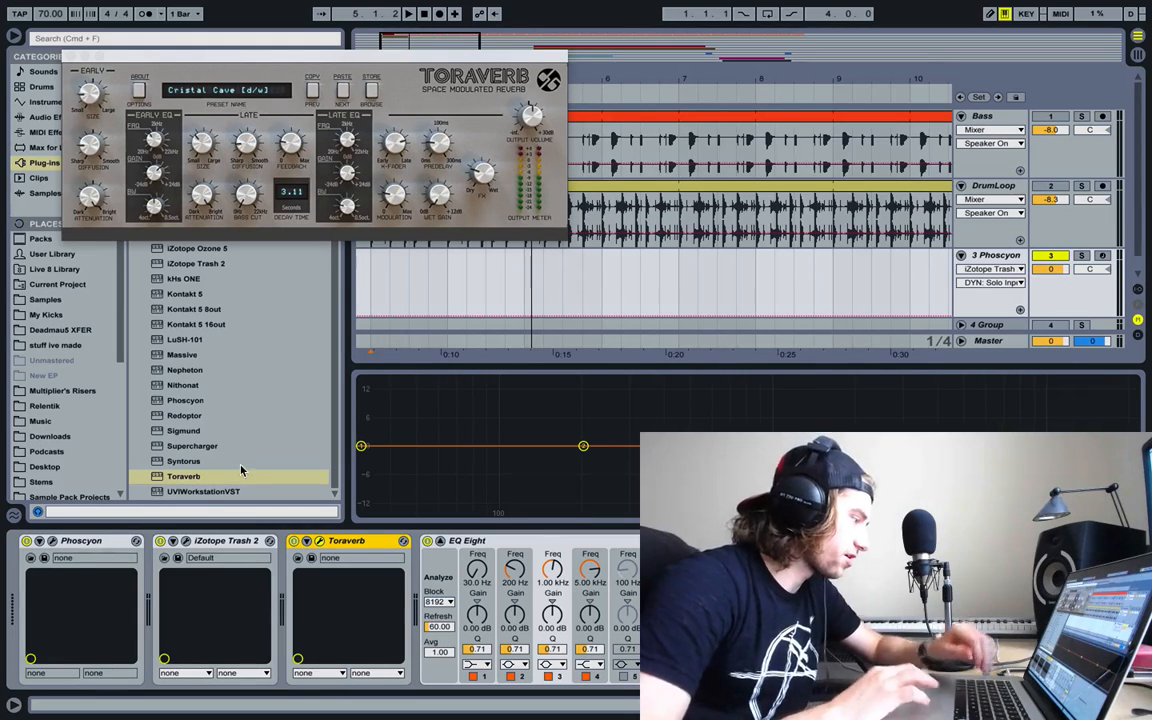
Review the device chain order from Phoscyon through iZotope Trash 2 to Toraverb, closing the Toraverb window
left_click(107, 546)
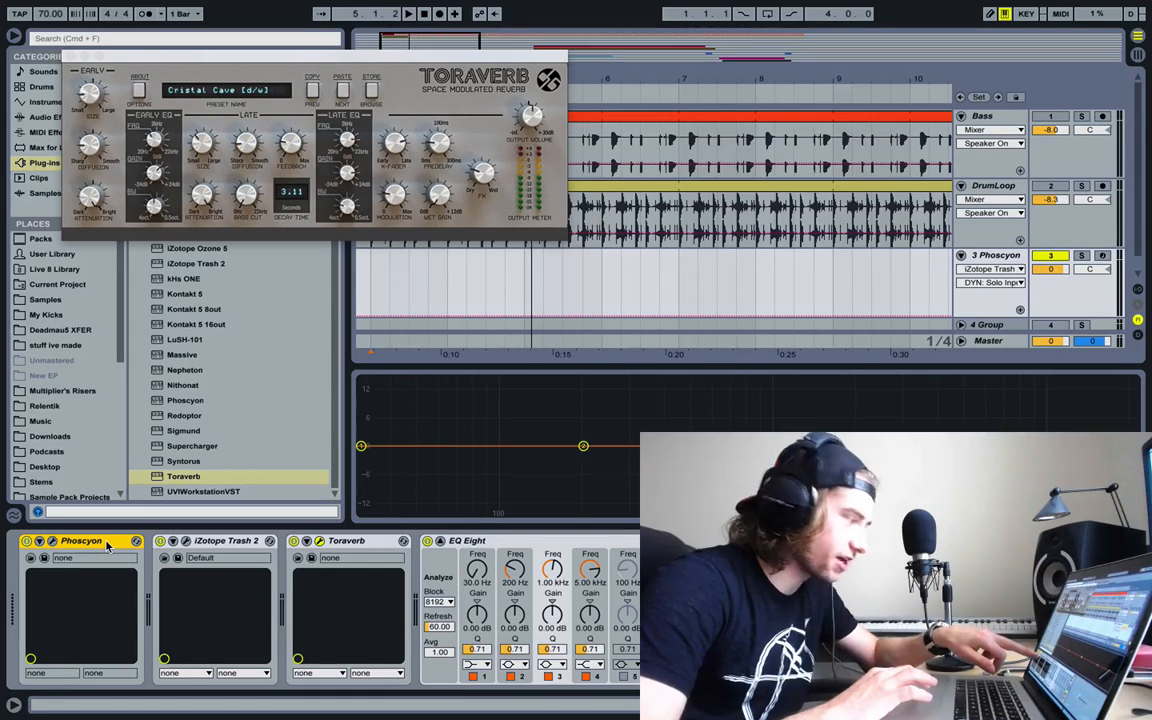
left_click(224, 544)
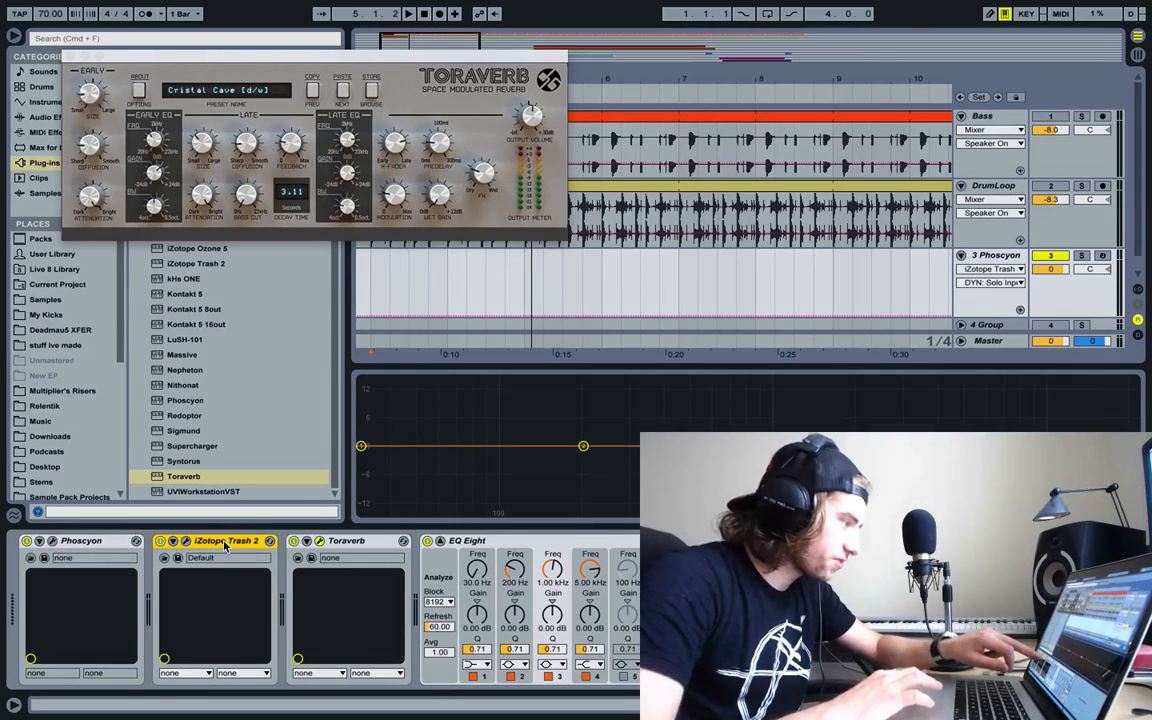
left_click(338, 543)
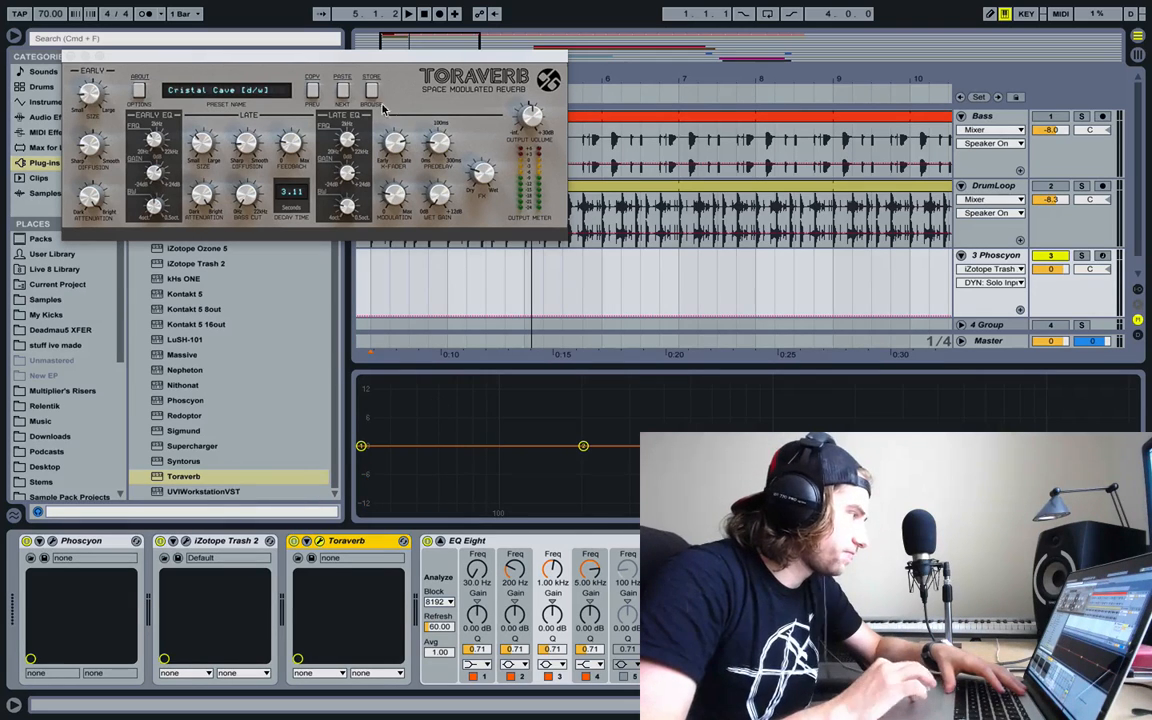
left_click(71, 57)
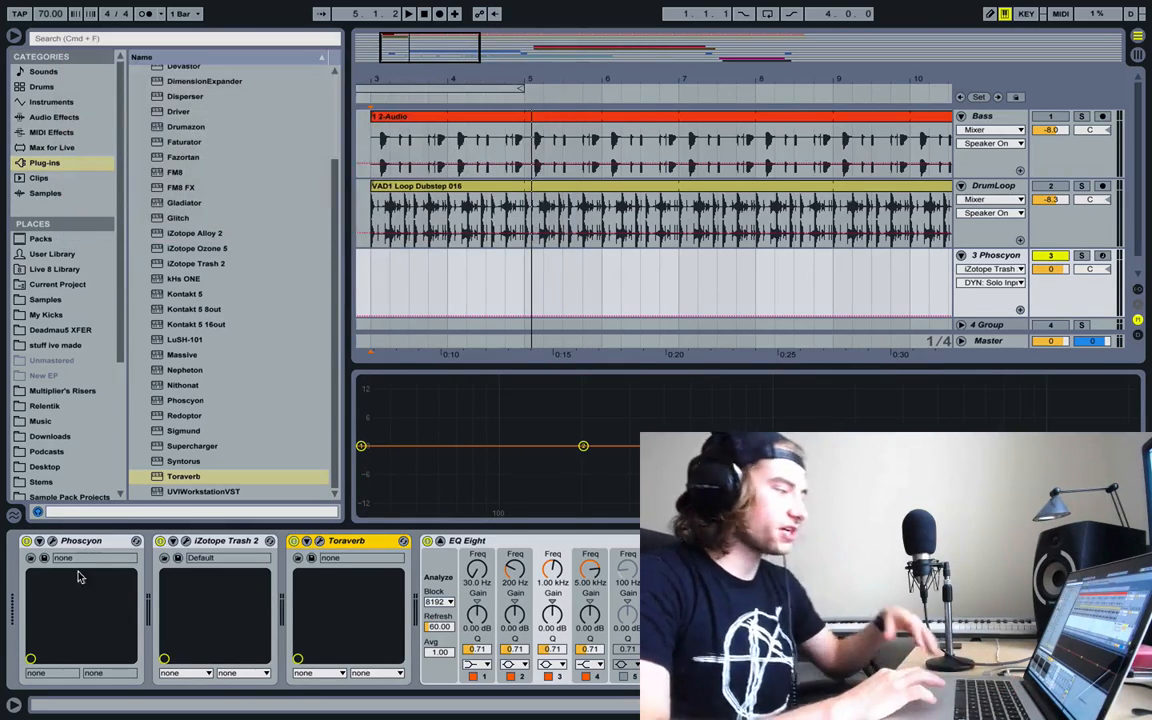
left_click(97, 544)
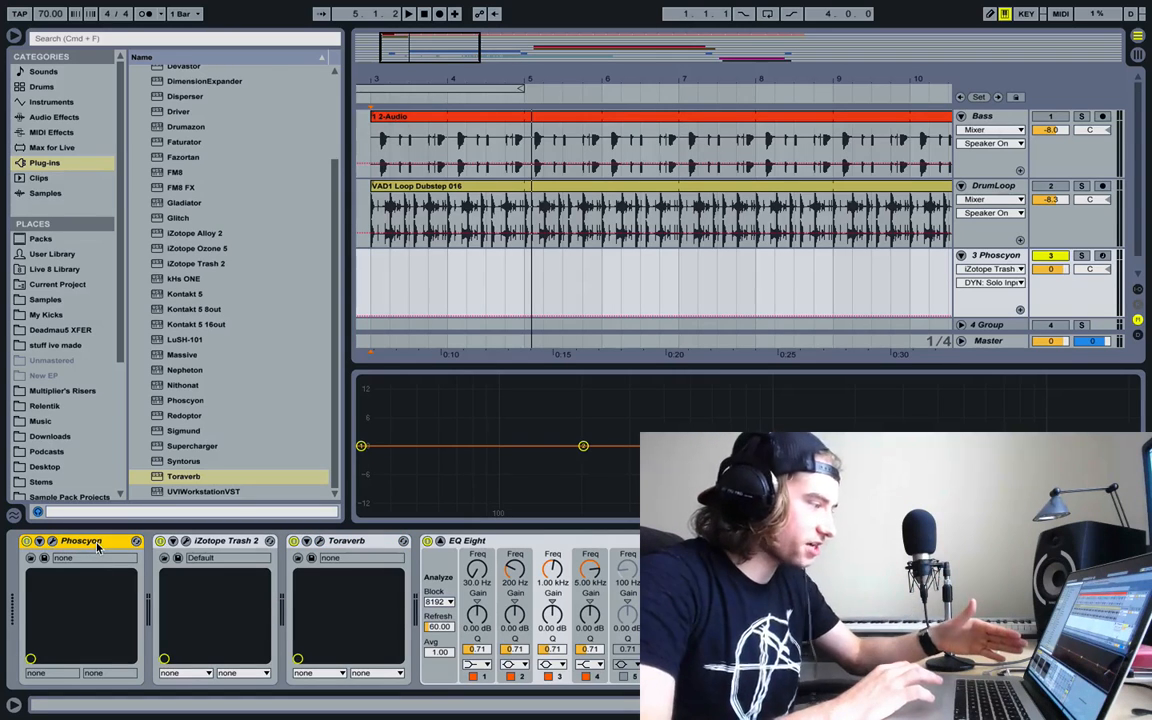
left_click(220, 542)
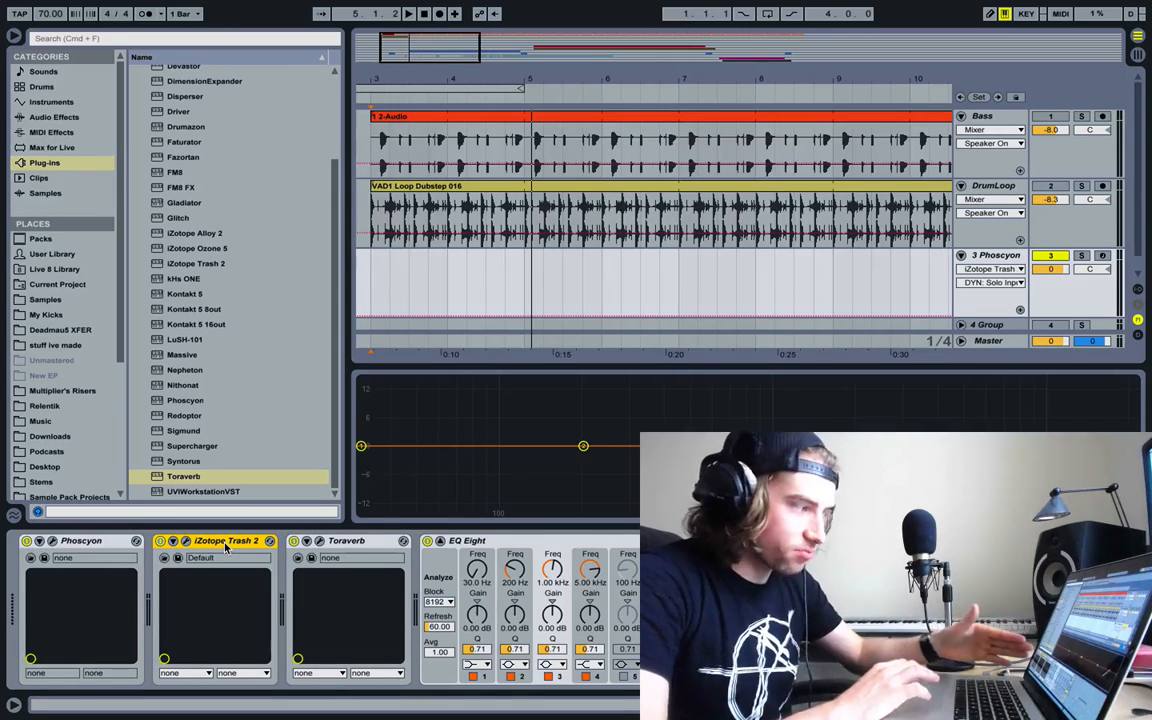
left_click(340, 541)
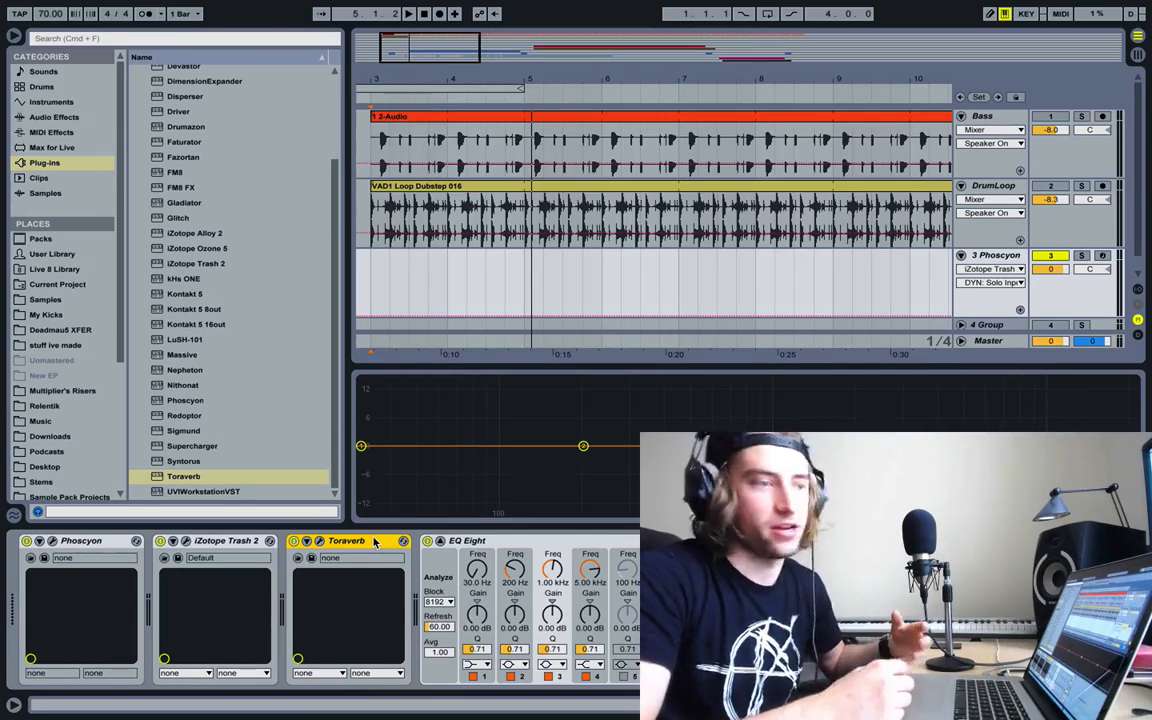
Load the Hard Walls [d/w] preset from the Dry/Wet bank in Toraverb and close its window
left_click(319, 541)
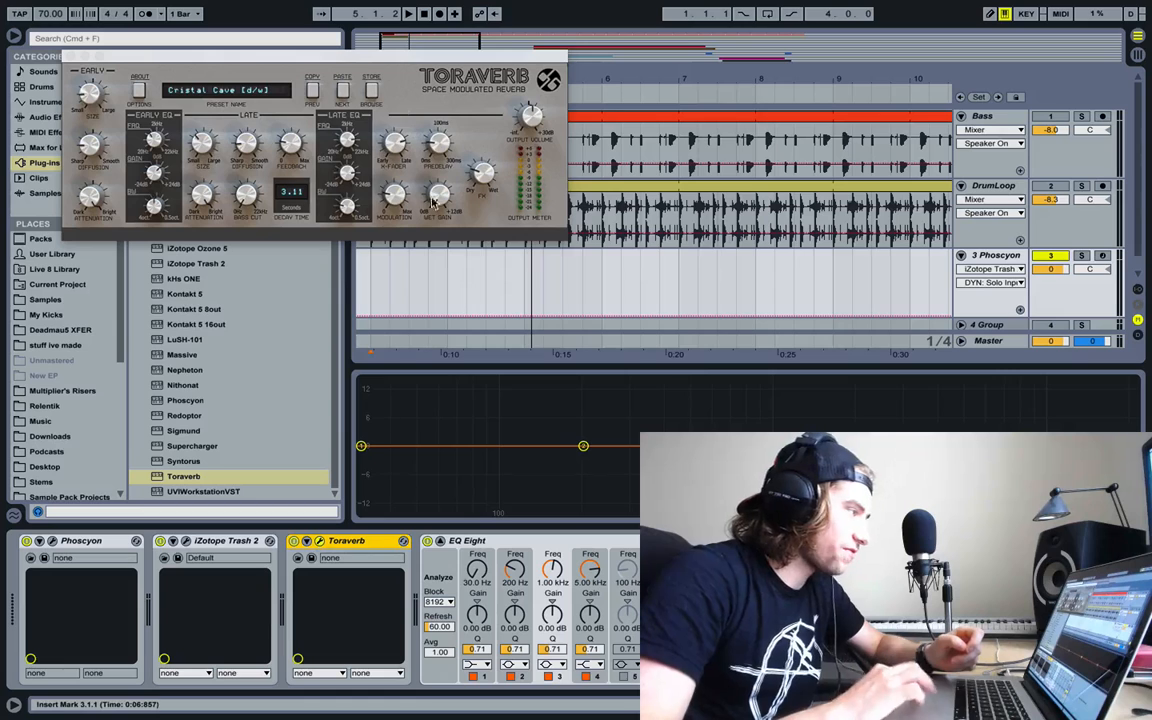
left_click(371, 90)
left_click(70, 57)
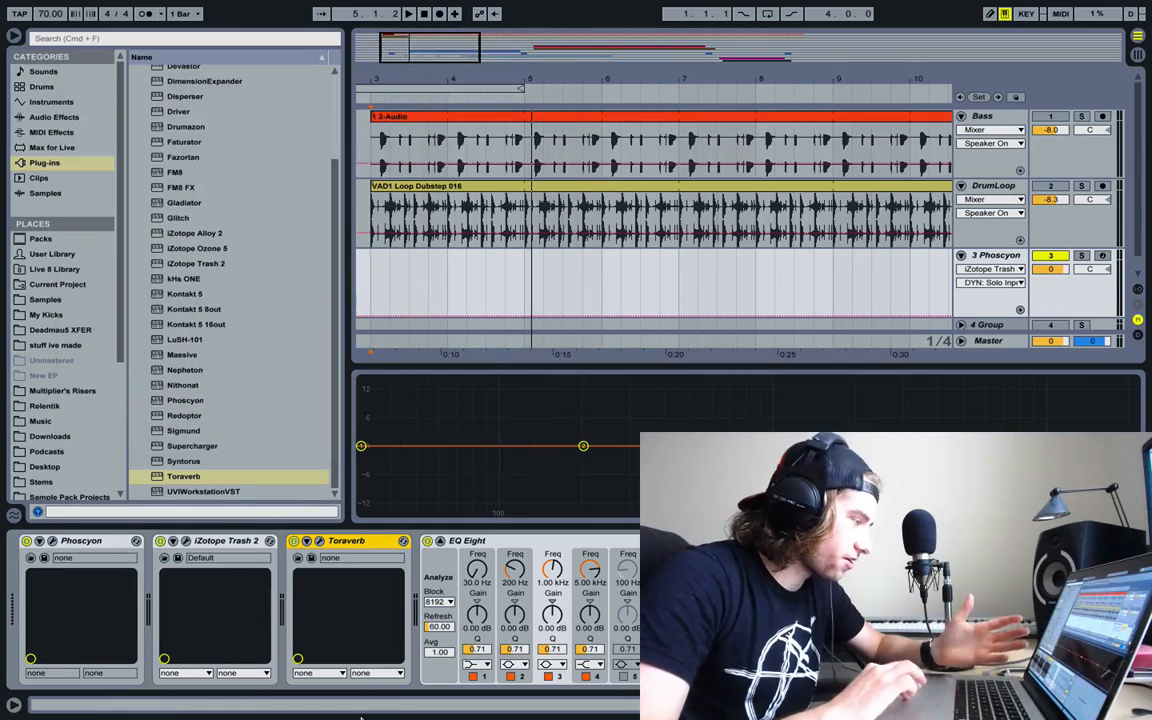
left_click(328, 558)
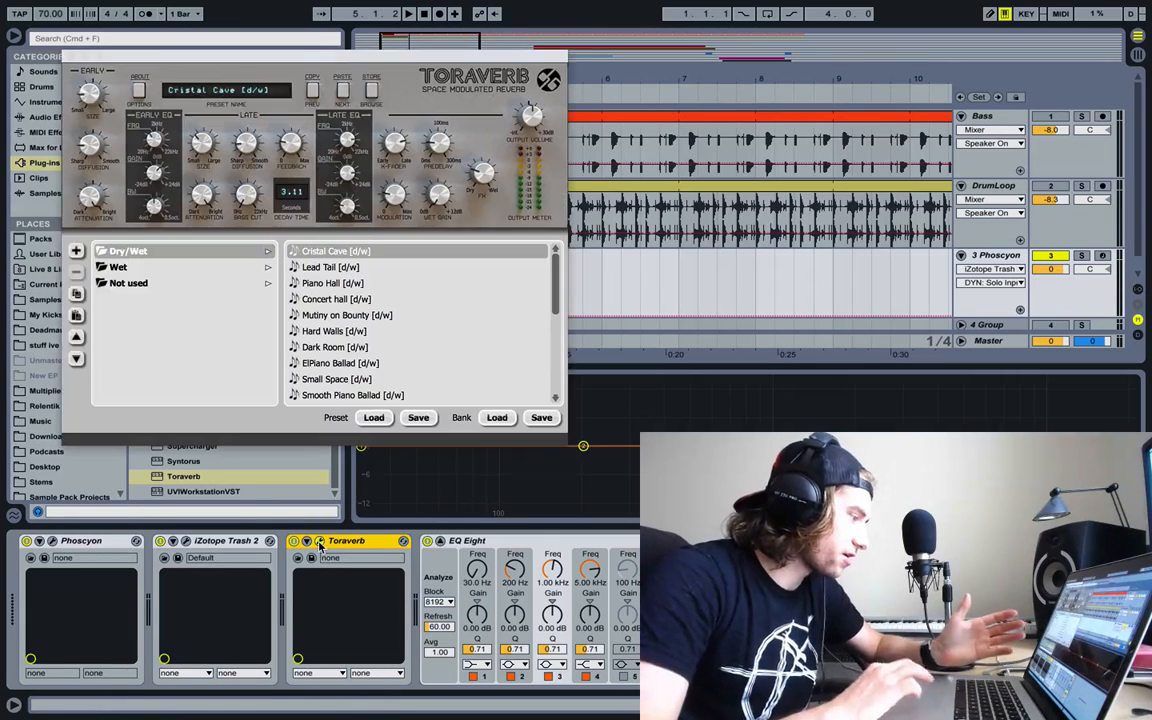
left_click(343, 331)
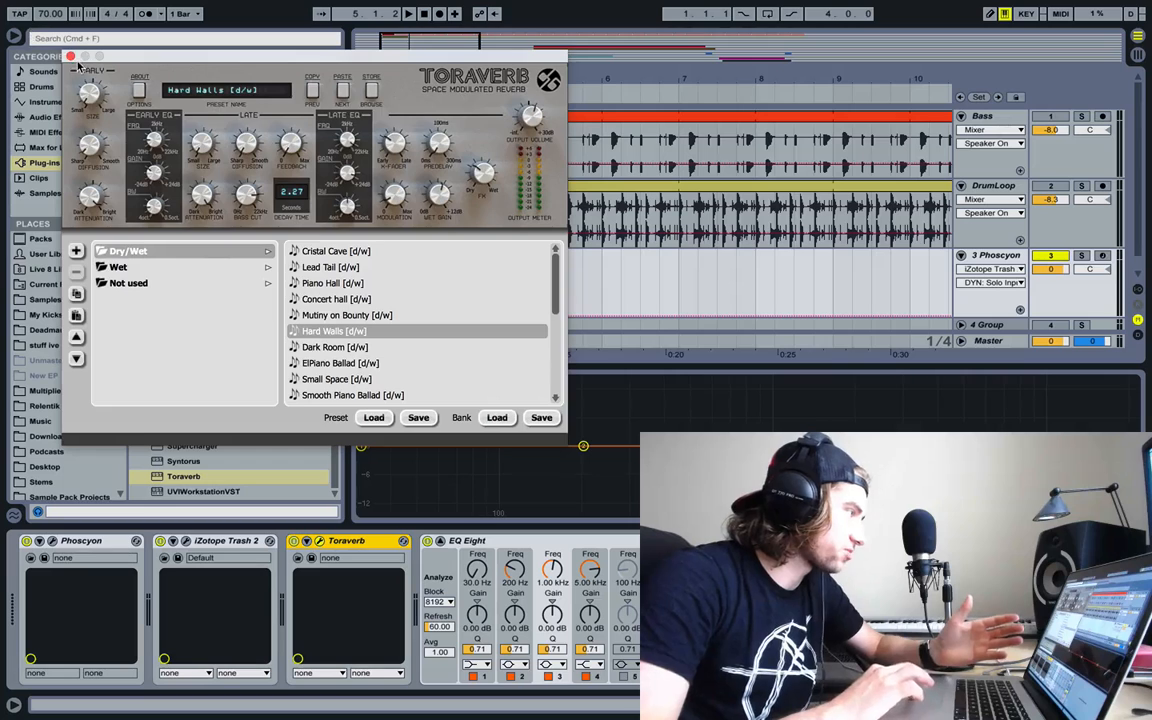
left_click(70, 57)
Load the Bass Da Bass preset from the Heavy folder in iZotope Trash 2 and close its window
left_click(220, 542)
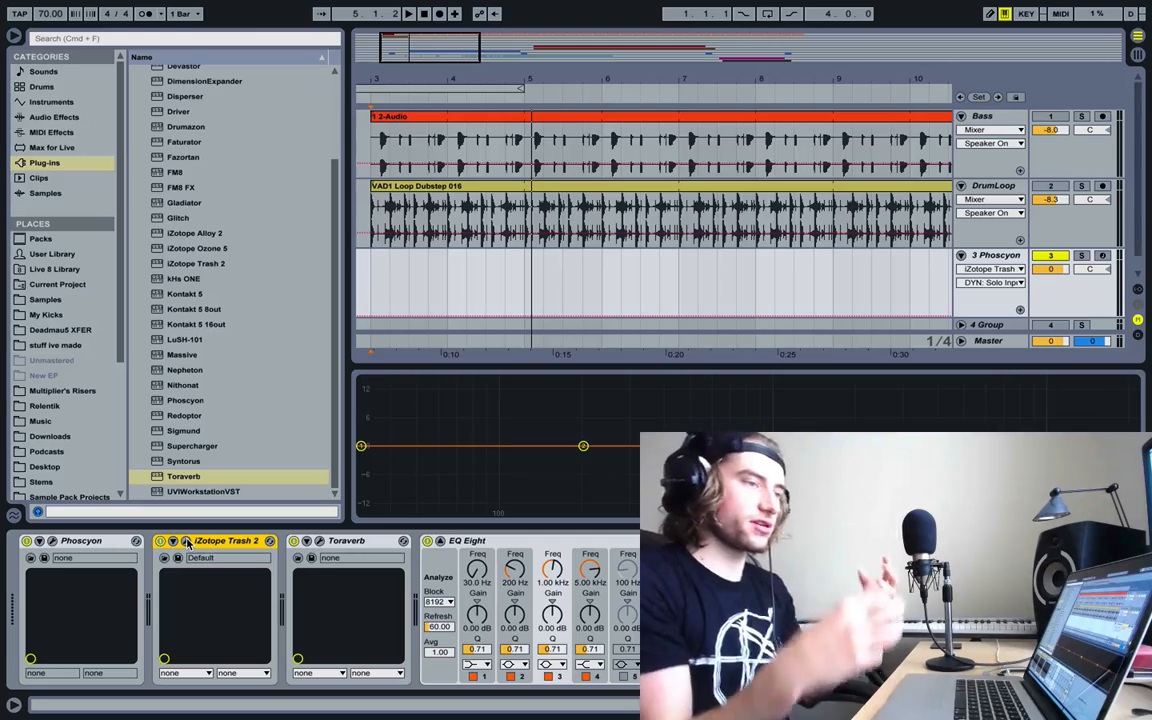
left_click(186, 541)
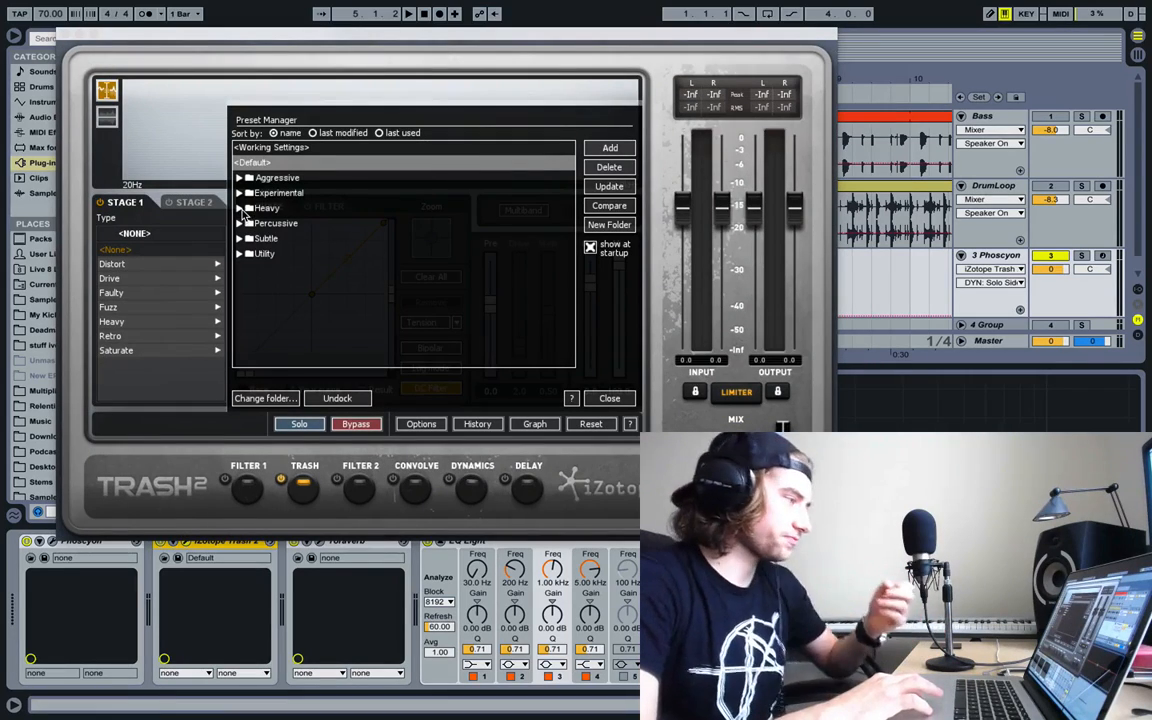
left_click(241, 208)
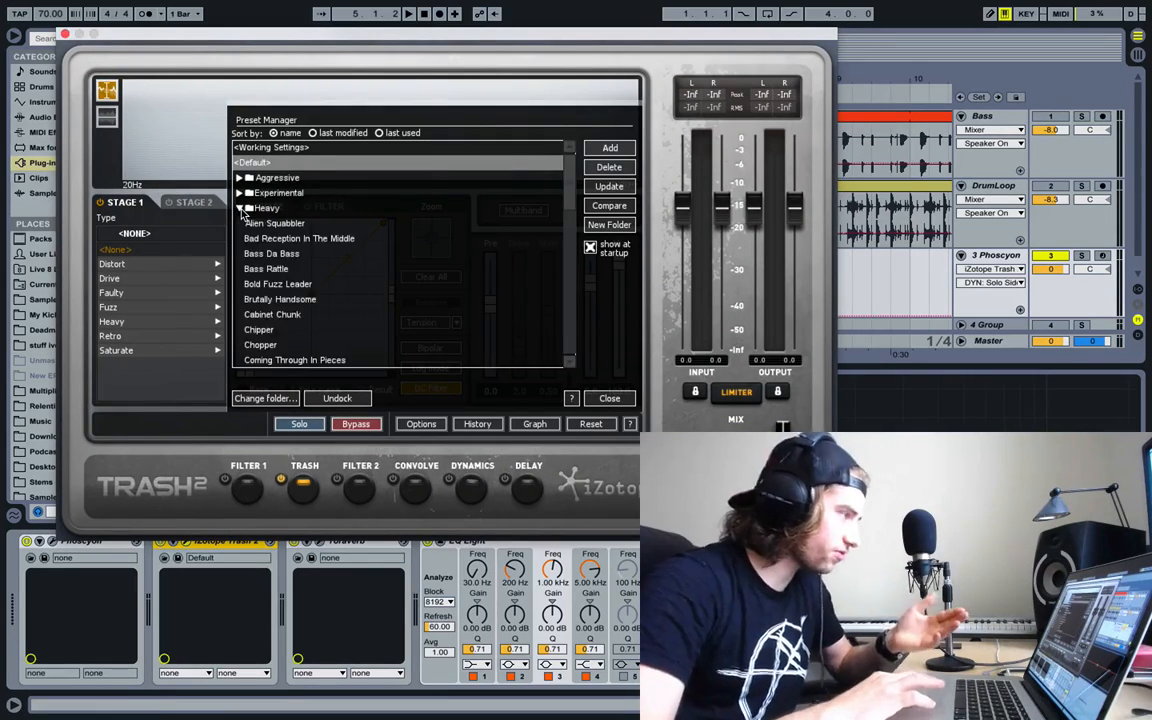
left_click(290, 254)
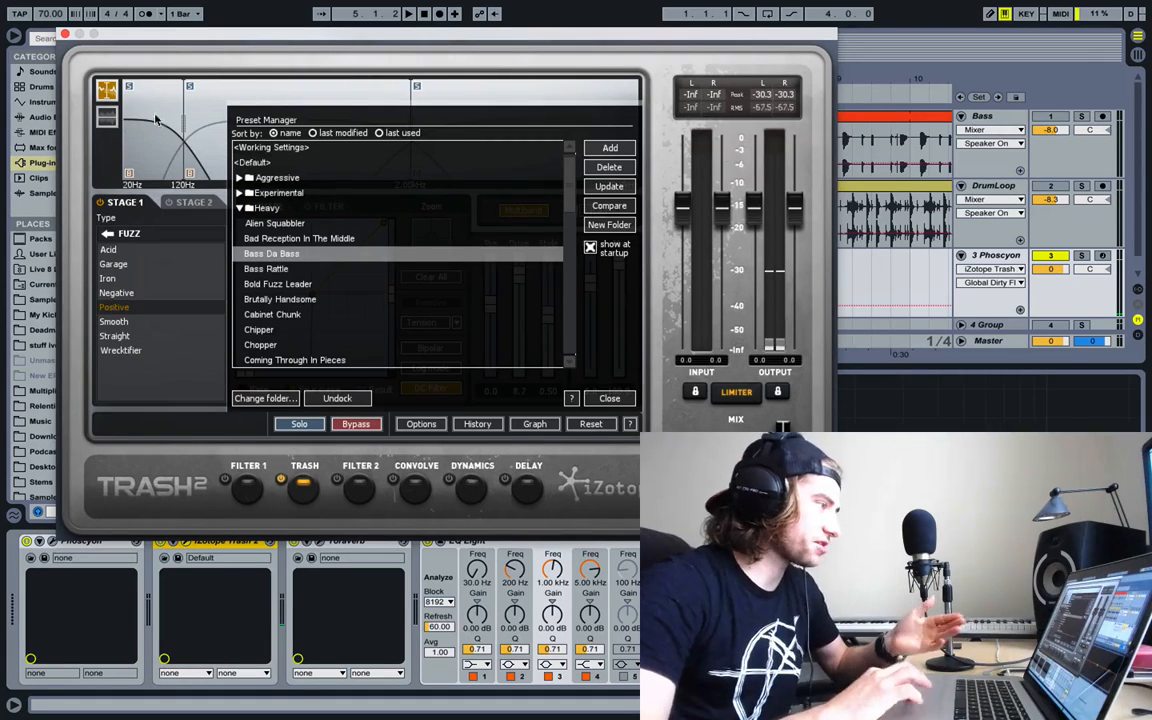
left_click(65, 35)
Open the Phoscyon window and lower its track volume to -10.7 dB while auditioning the pattern
left_click(53, 545)
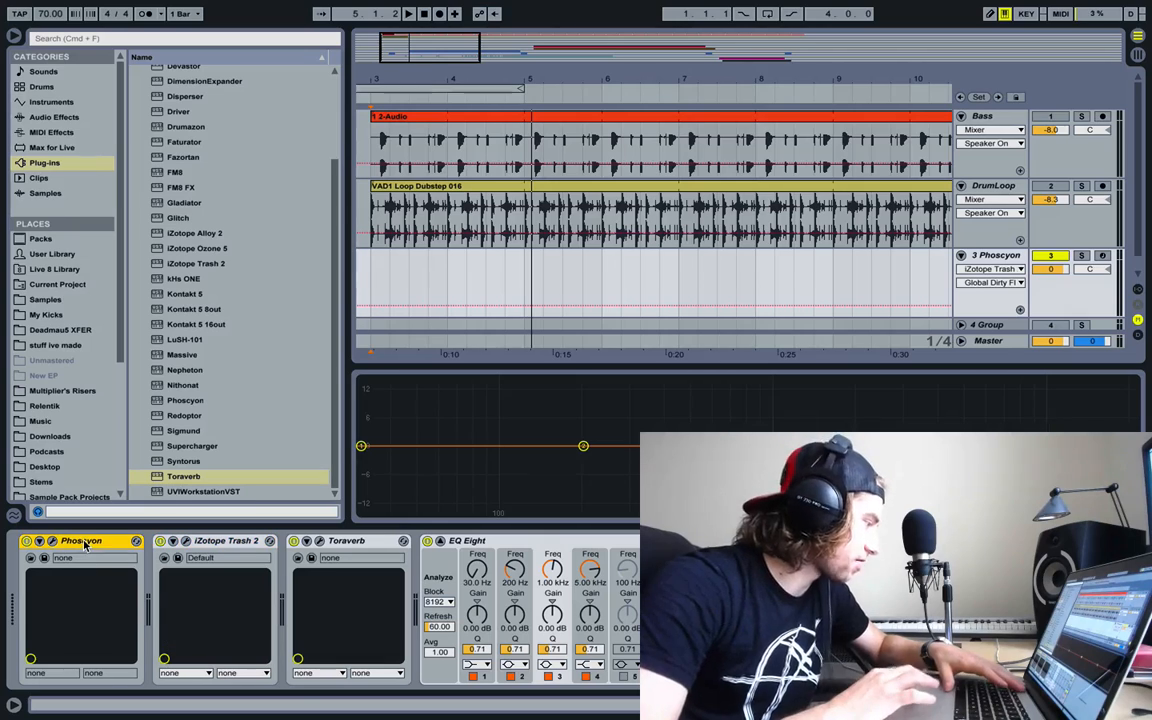
left_click(53, 545)
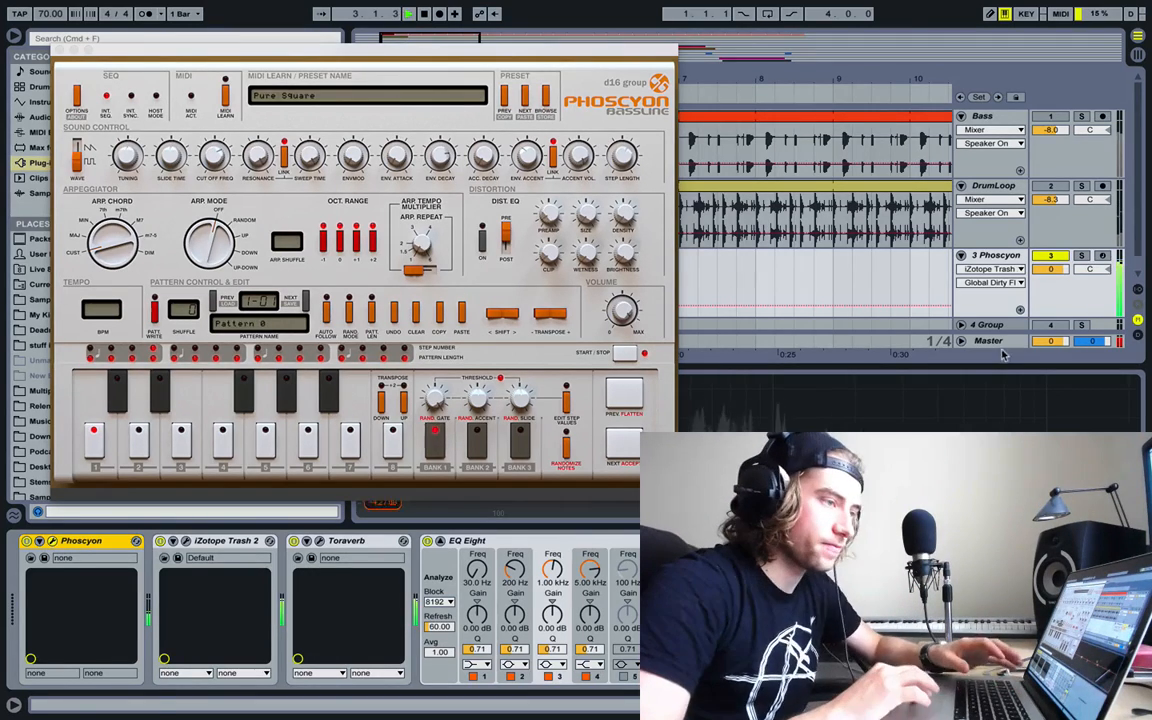
left_click_drag(1051, 269, 1051, 291)
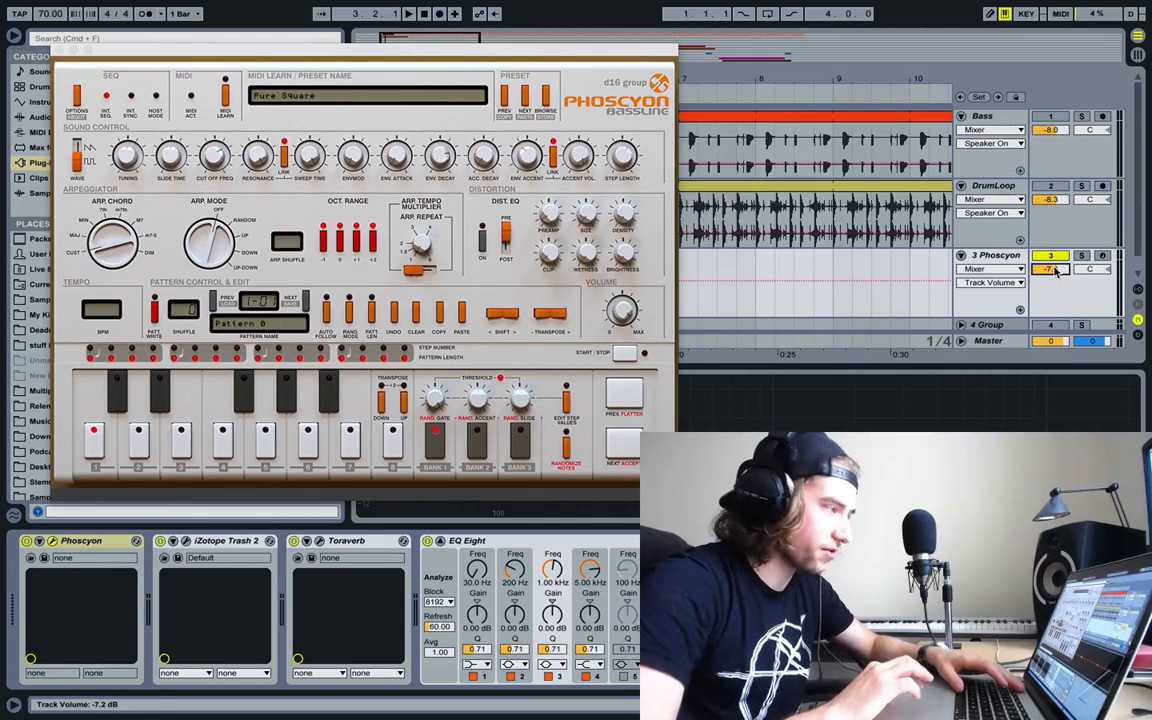
key("space")
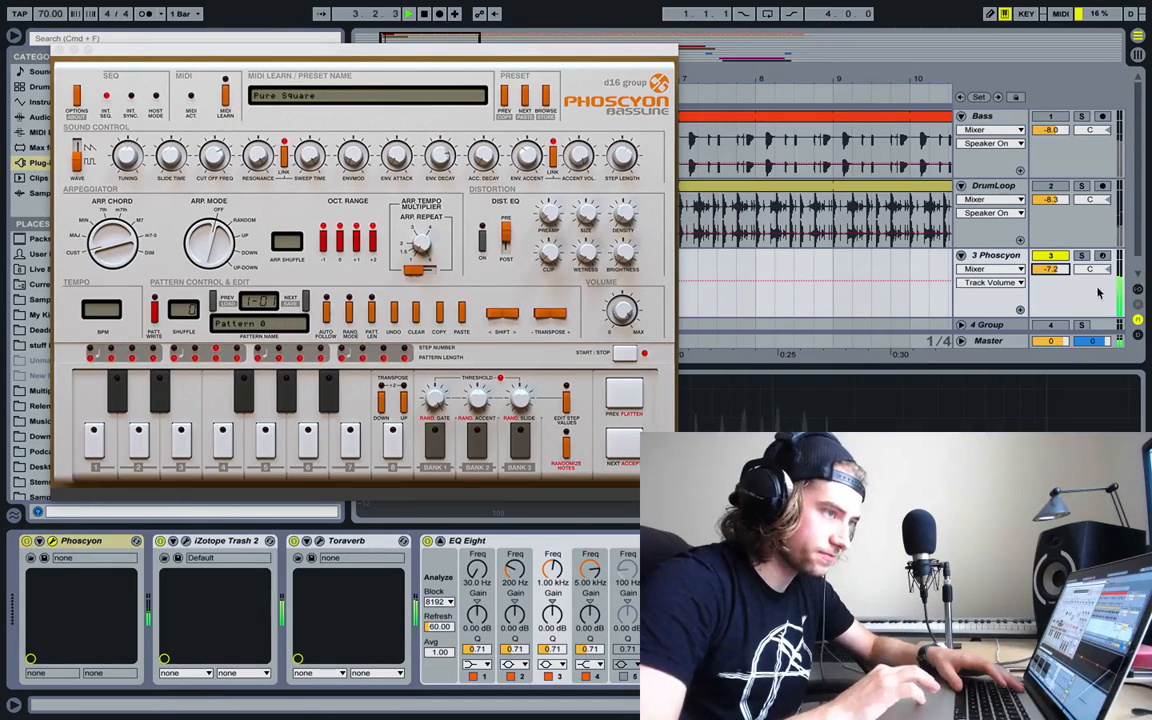
mouse_move(1051, 269)
left_mouse_down()
mouse_move(1051, 291)
mouse_move(1051, 279)
left_mouse_up()
Adjust Phoscyon's distortion during playback: Wetness, Clip and Brightness, plus Density -0.12, Preamp 14.9 dB and Size 0.42
left_click_drag(588, 256, 539, 96)
left_click_drag(119, 157, 153, 209)
left_click_drag(547, 259, 507, 94)
left_click_drag(622, 216, 591, 125)
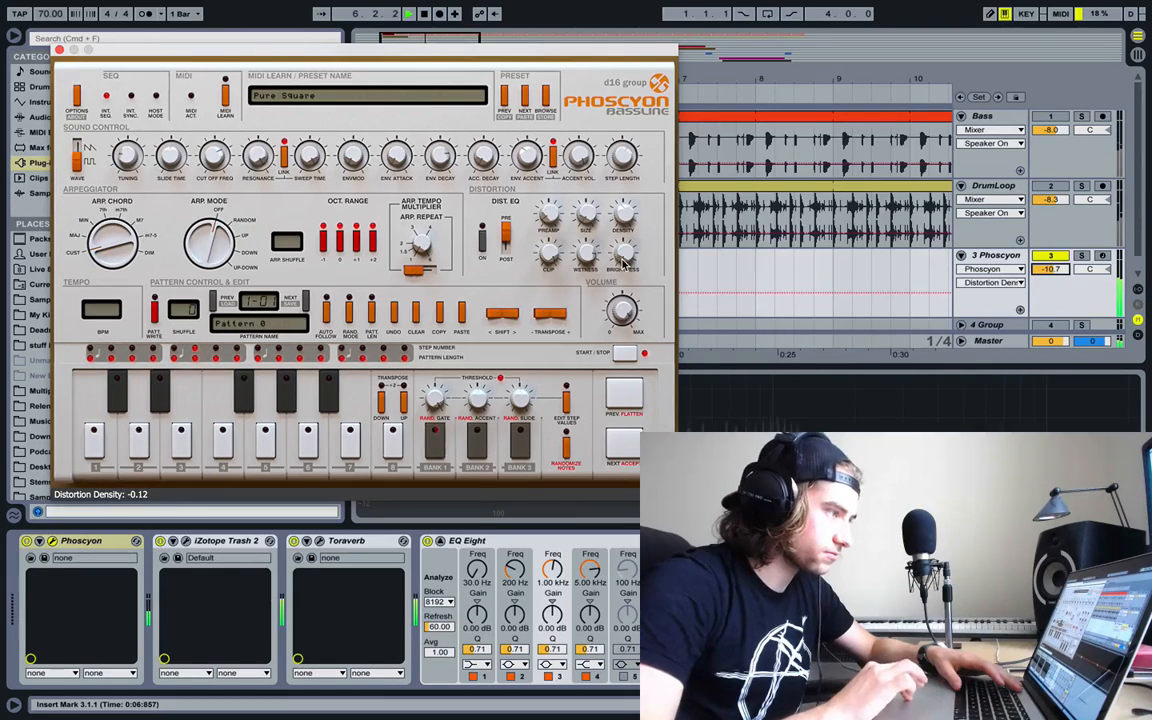
left_click_drag(623, 255, 586, 80)
left_click_drag(549, 213, 478, 114)
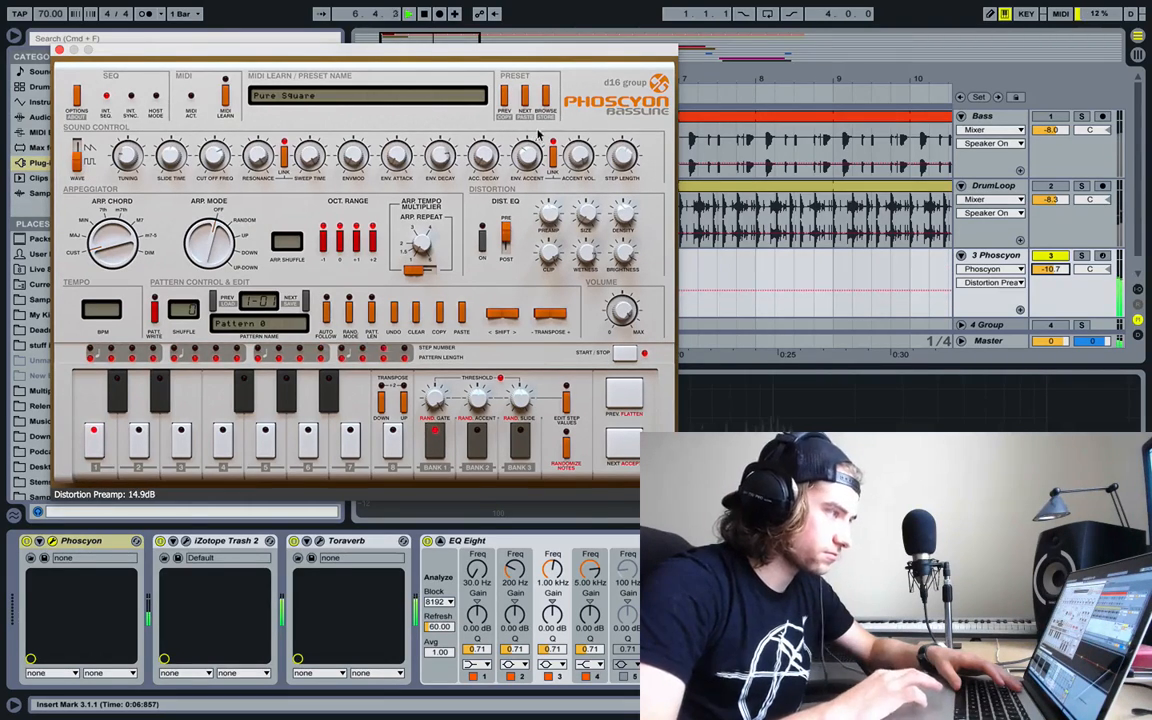
left_click_drag(586, 214, 531, 61)
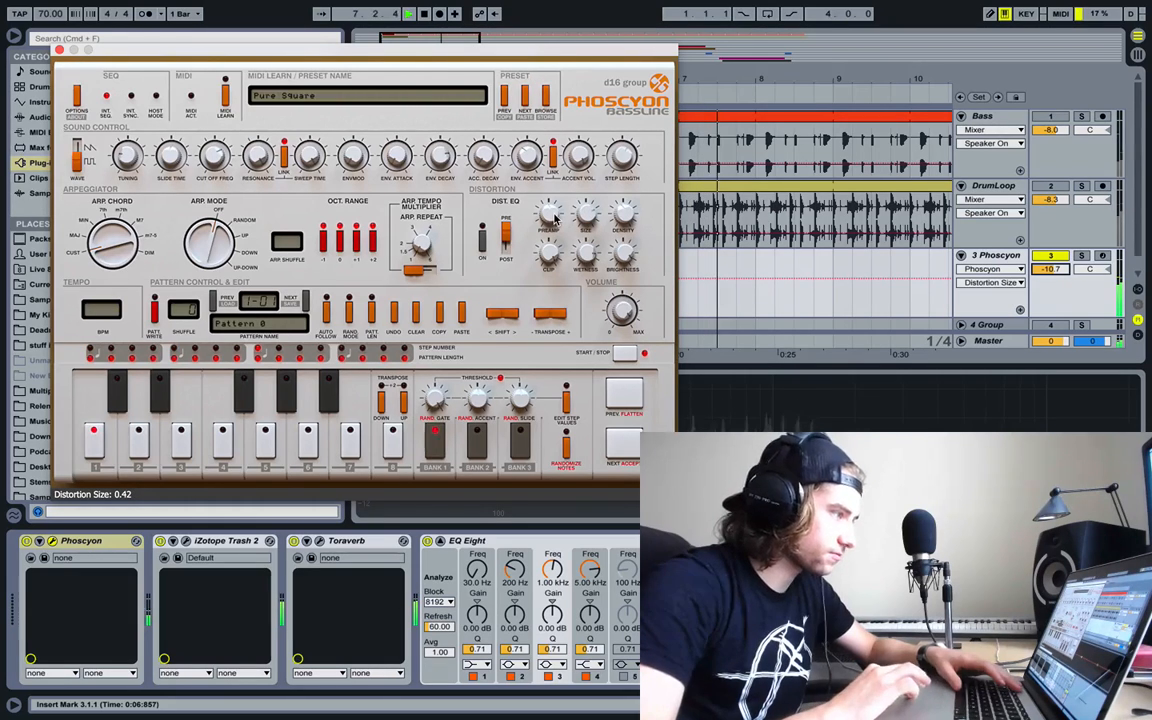
Stop playback, raise Phoscyon's distortion Preamp to about 21.0 dB and restart the loop
key("space")
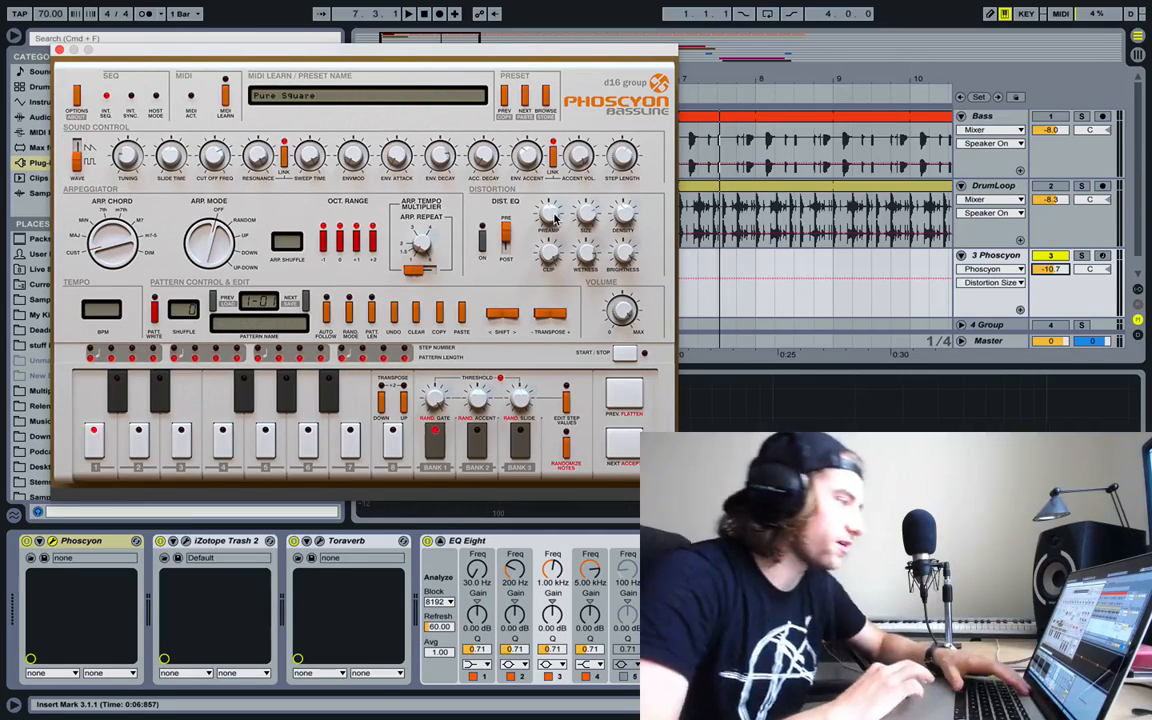
left_click_drag(555, 218, 528, 178)
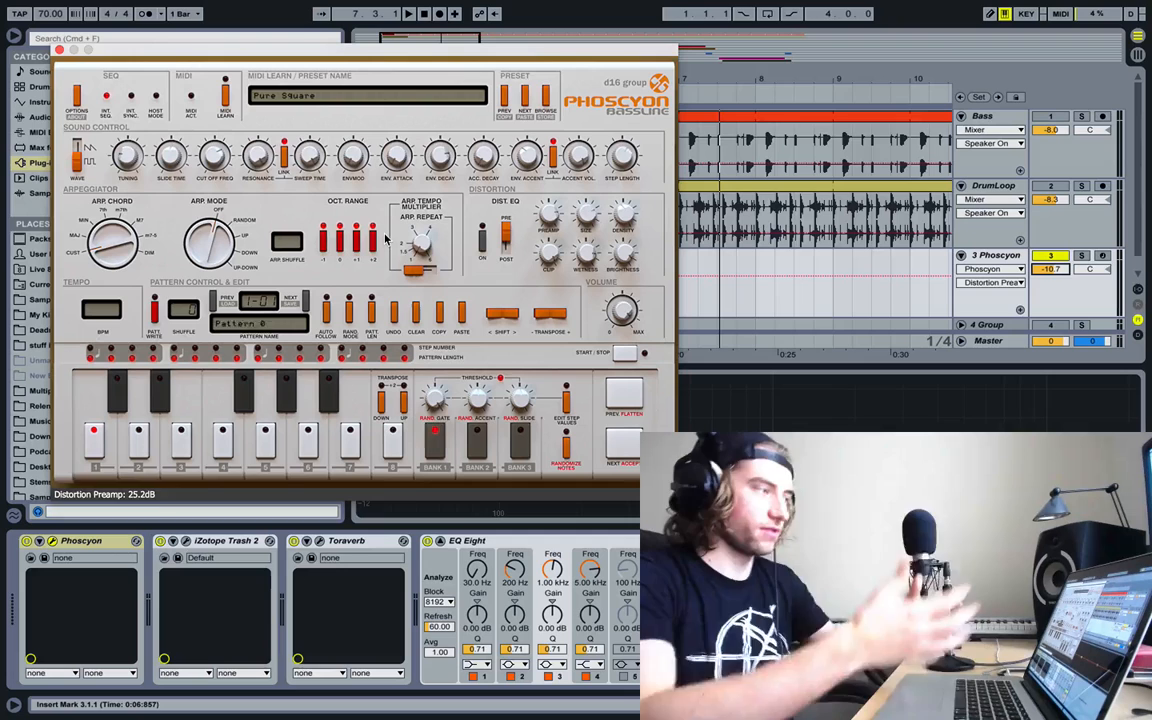
key("space")
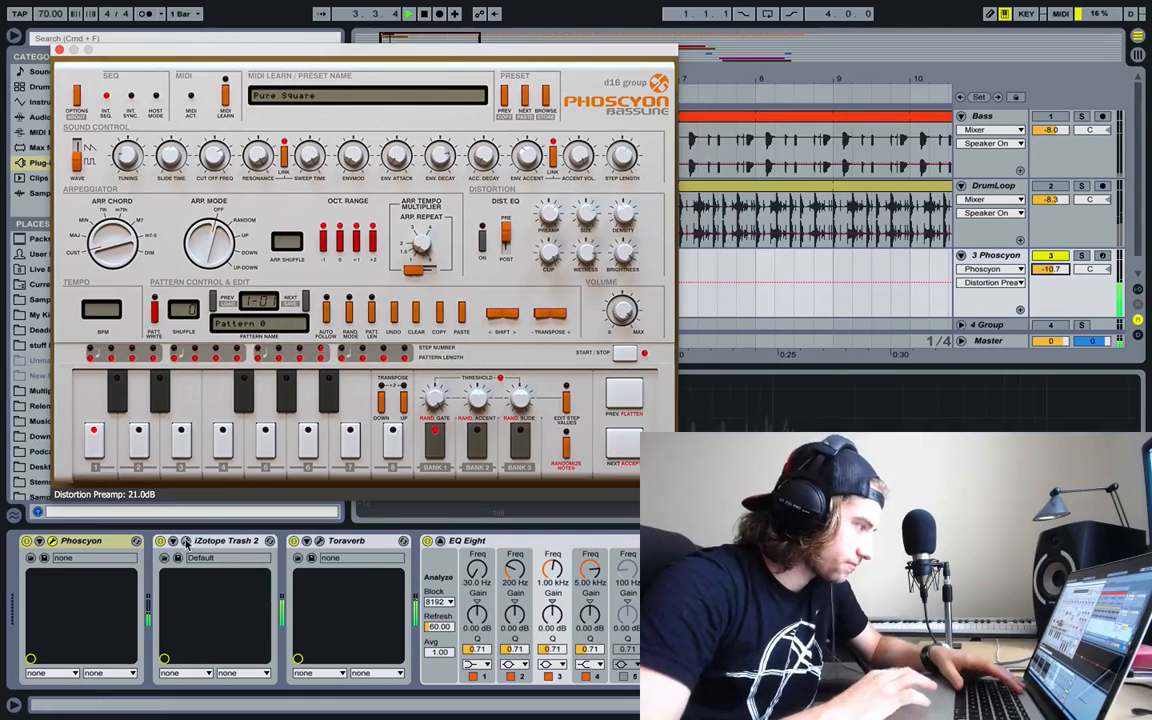
Adjust Phoscyon's sound controls during playback, including Tuning -14.36 halftones, Sweep Time 17.1 ms, Env Decay 612.5 ms and Env Accent 26.4
left_click_drag(125, 158, 126, 212)
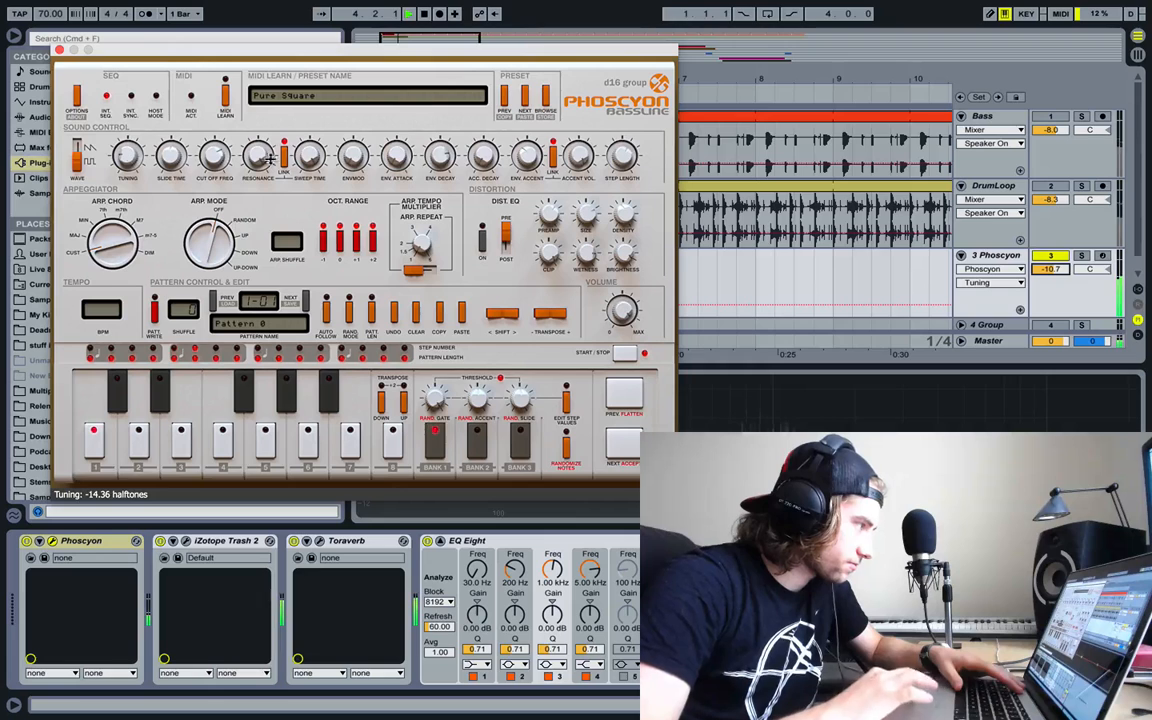
left_click_drag(352, 157, 335, 97)
left_click(307, 155)
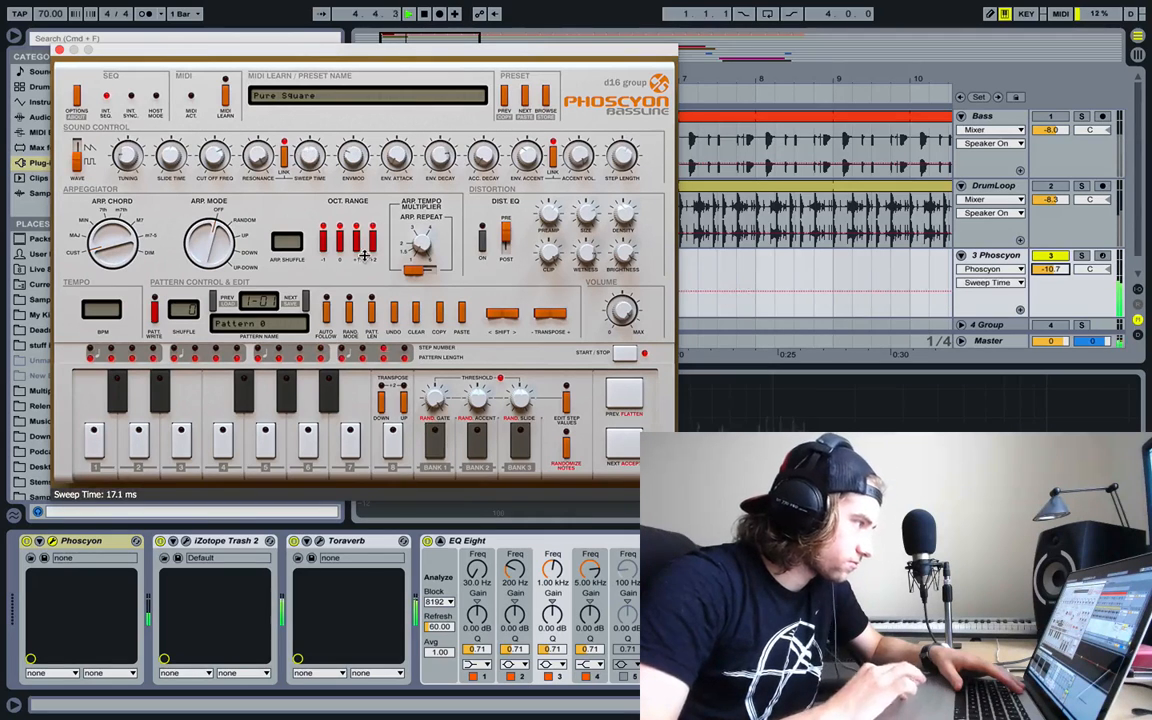
left_click(353, 155)
left_click(397, 155)
left_click(442, 157)
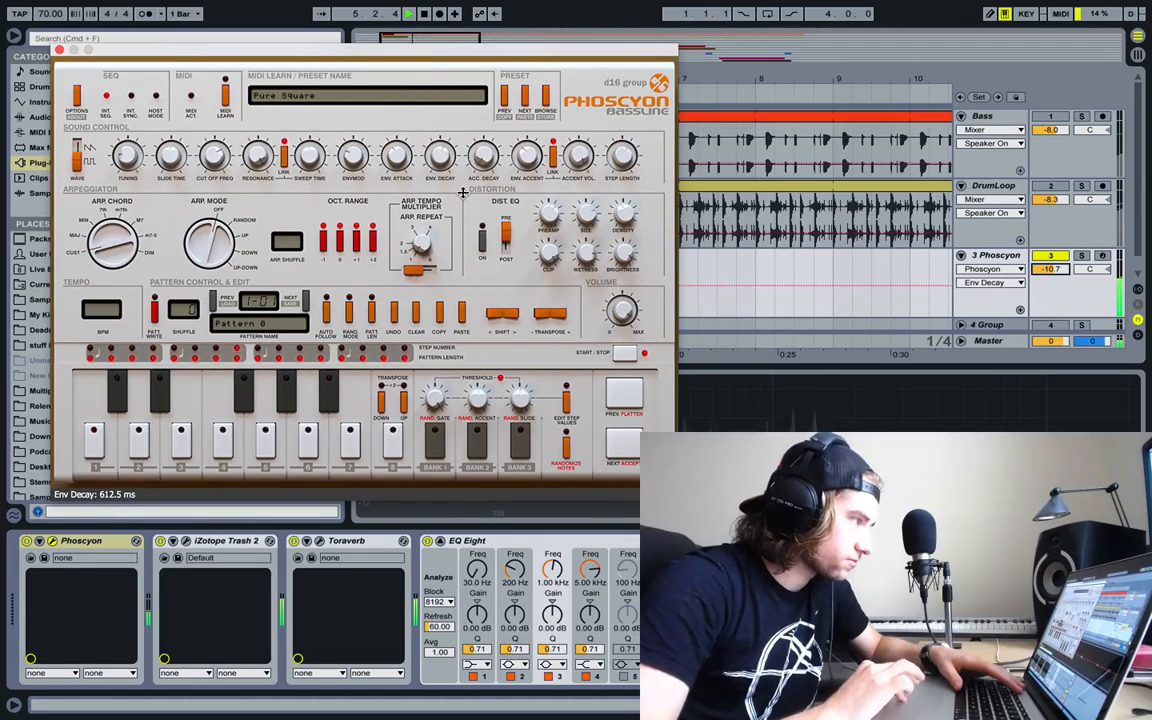
left_click(485, 155)
left_click(522, 158)
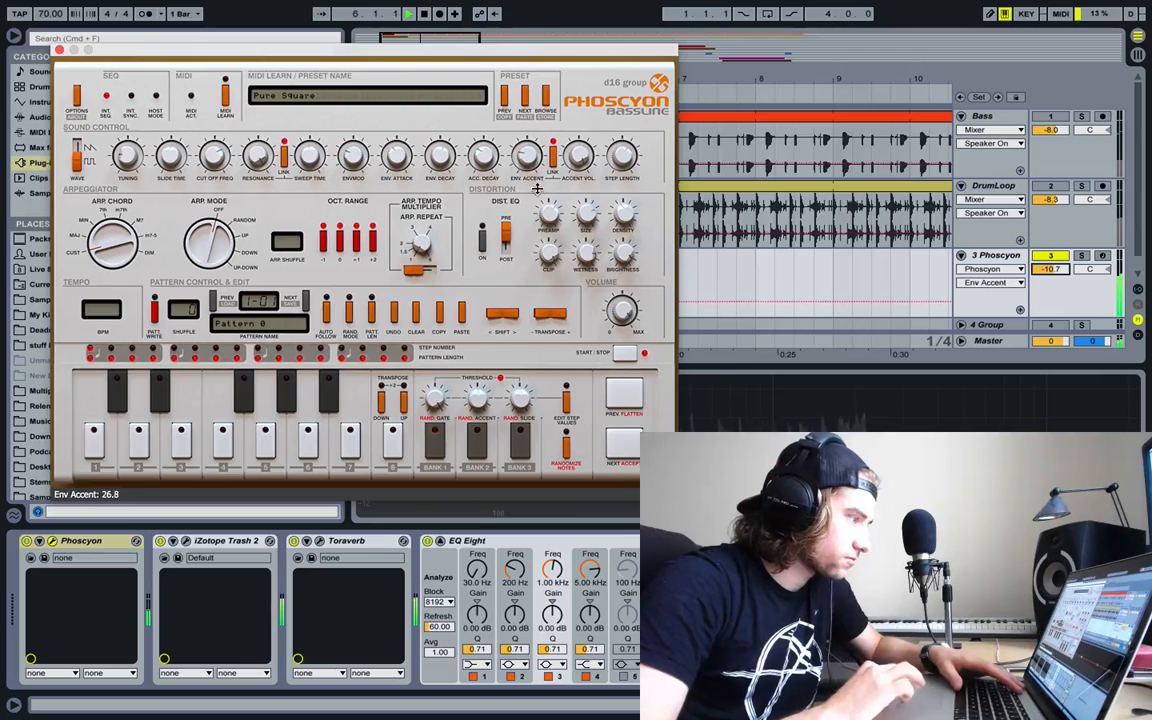
Switch Phoscyon to pattern bank 2, resume playback and rework the distortion with Preamp 26.3 dB plus new Clip, Size and Density amounts
left_click(478, 440)
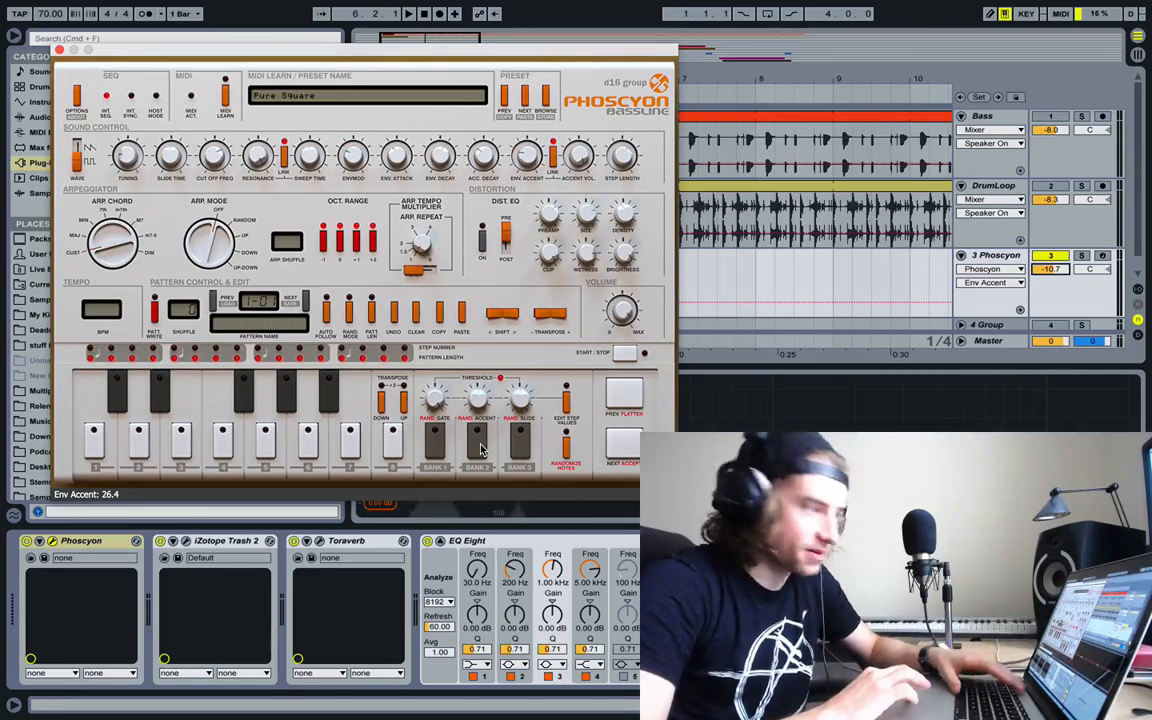
key("space")
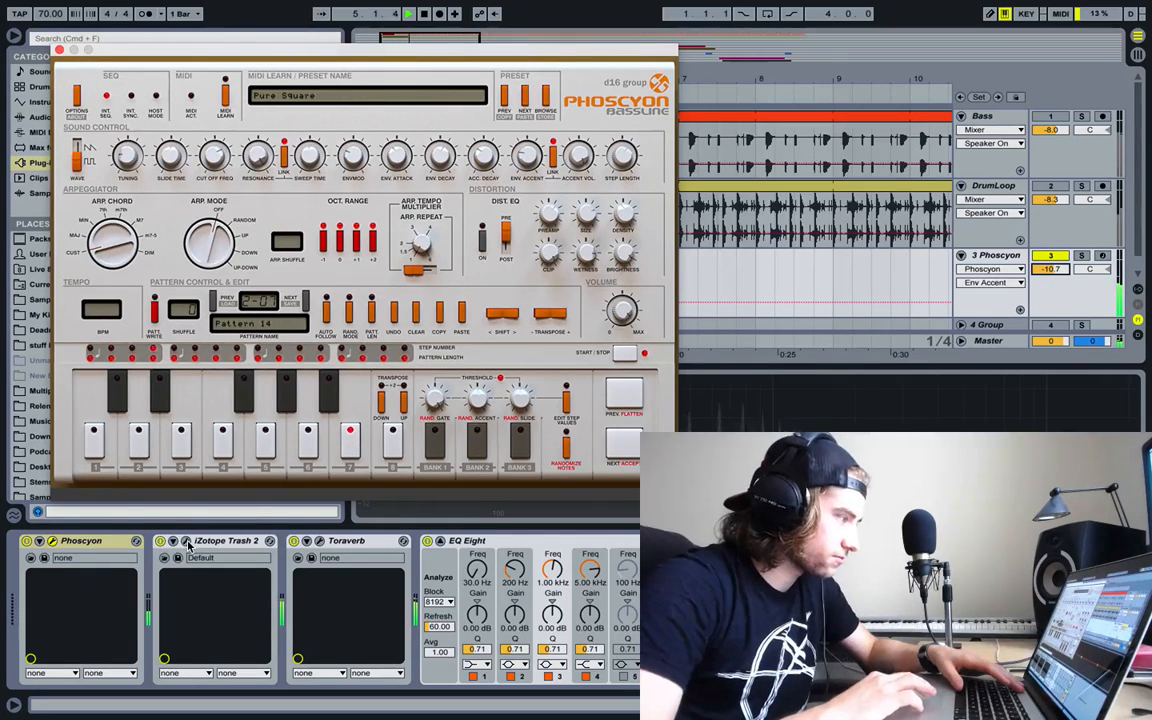
left_click(622, 214)
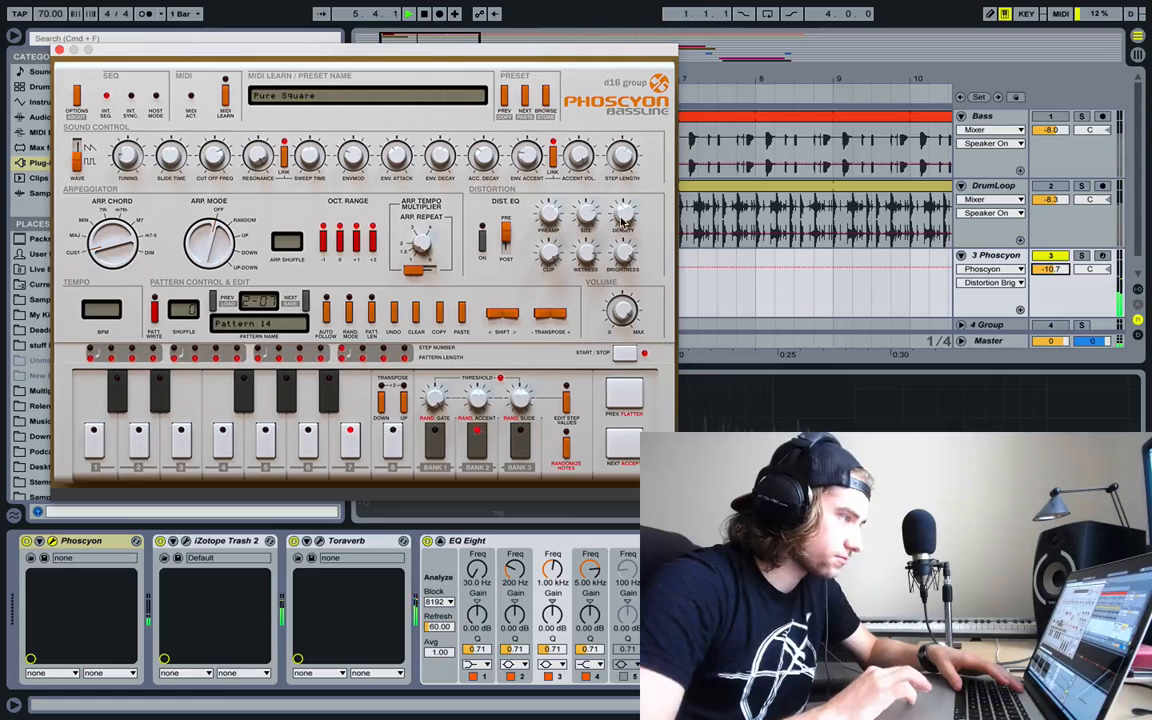
left_click_drag(551, 252, 556, 276)
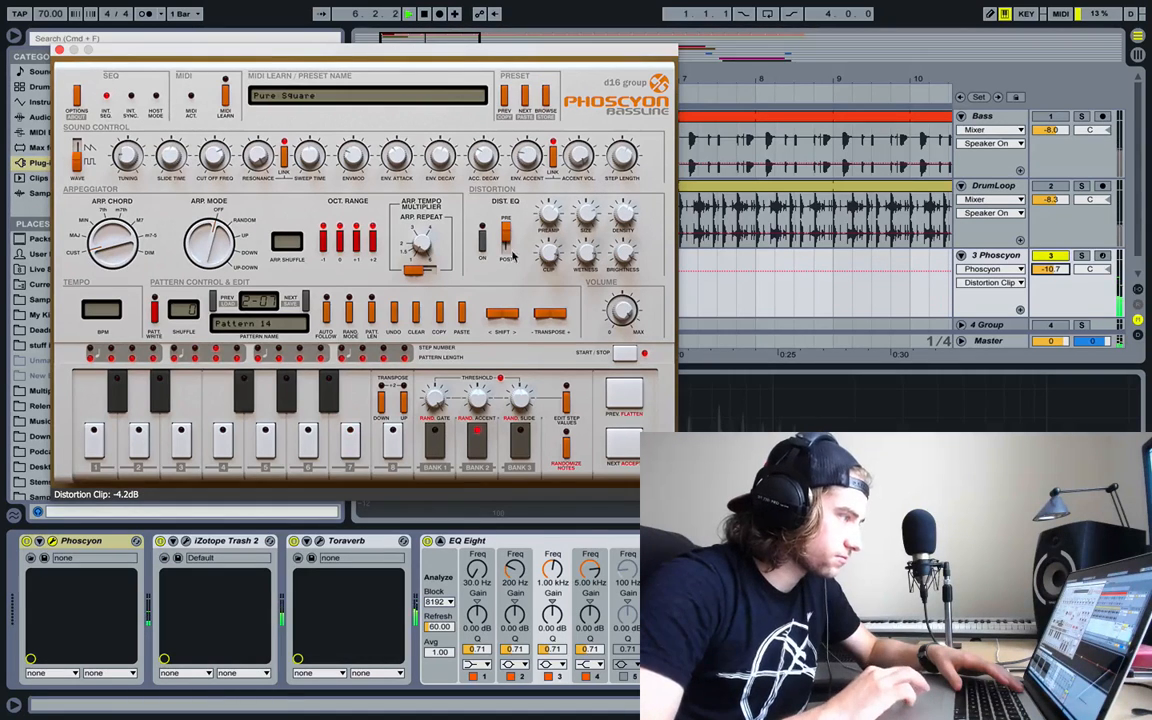
left_click(486, 240)
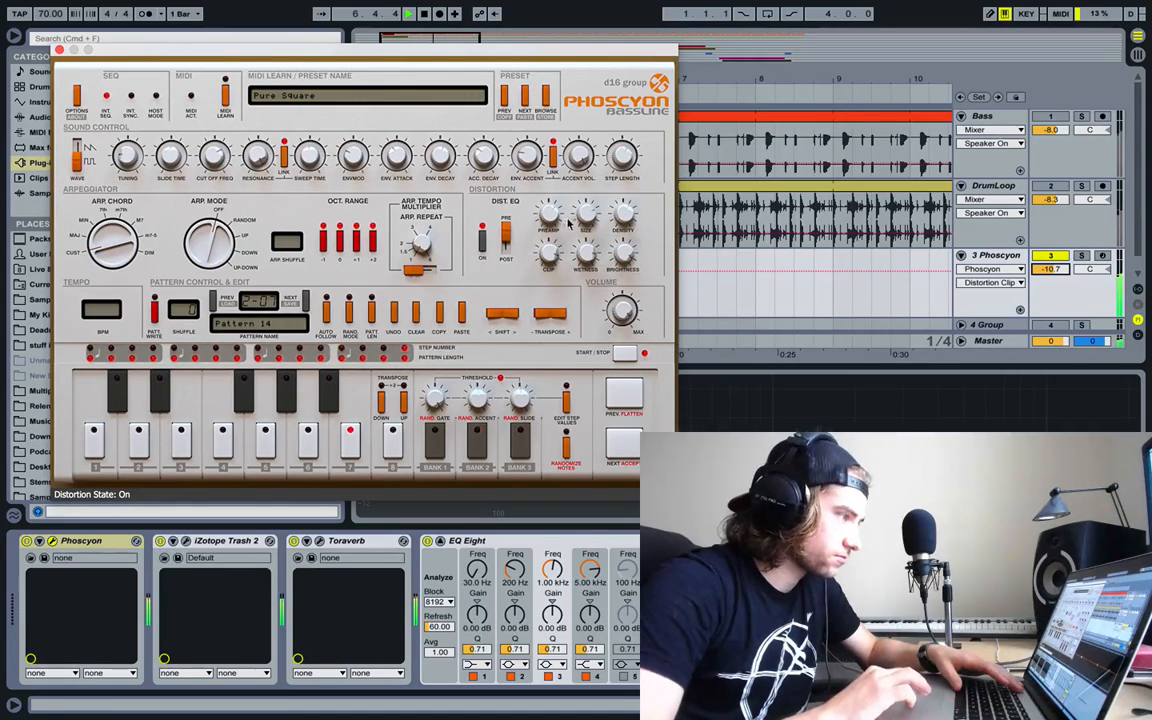
left_click_drag(568, 220, 585, 291)
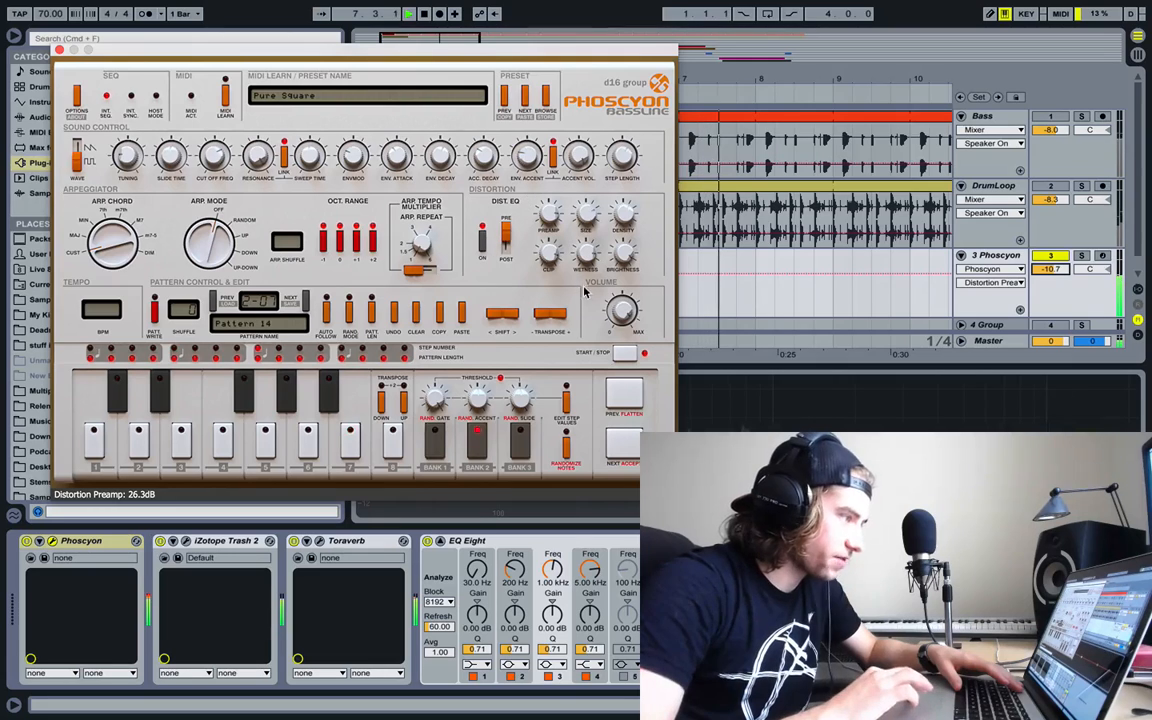
left_click_drag(547, 253, 521, 288)
left_click_drag(587, 216, 595, 160)
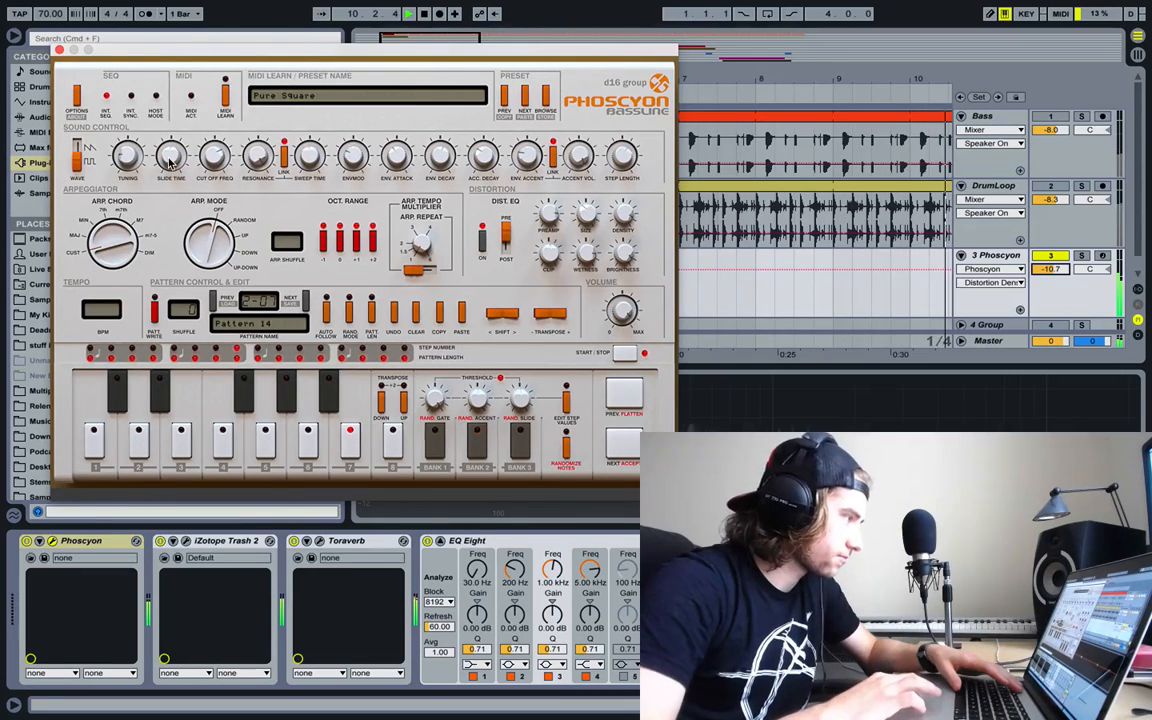
Set Phoscyon's Accent Decay to 1.09 s, Env Accent to 22.8 and Tuning to -10.1 halftones while the loop plays
left_click_drag(127, 157, 107, 170)
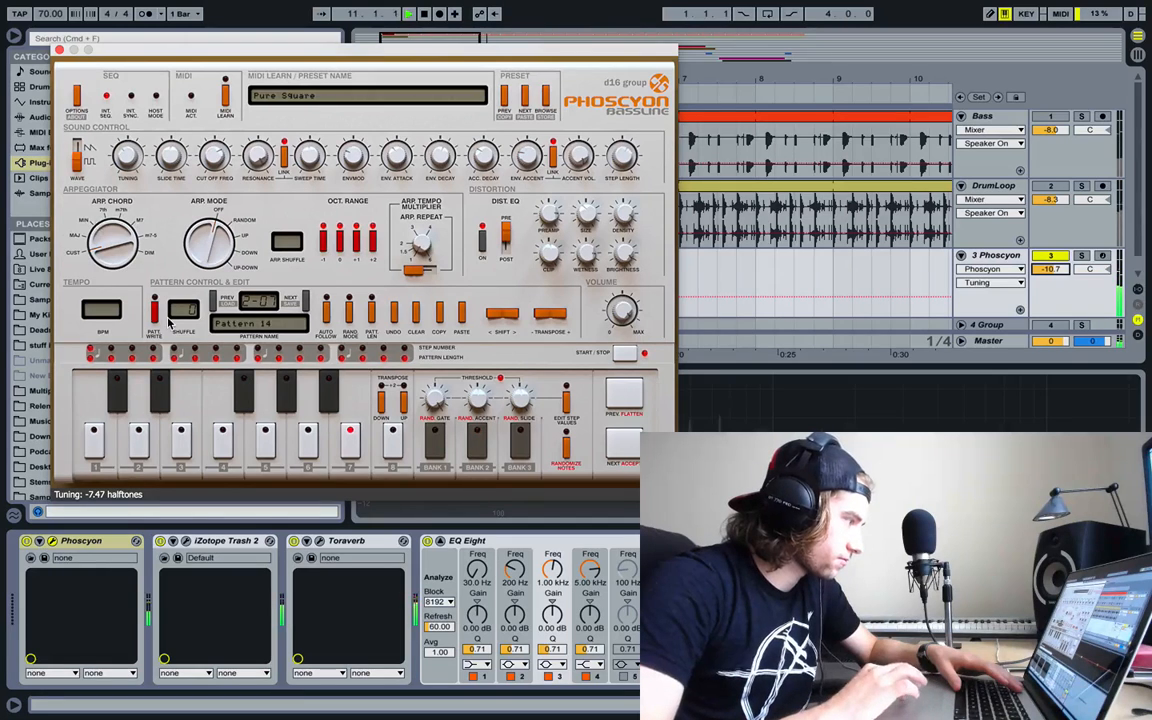
left_click_drag(481, 170, 444, 83)
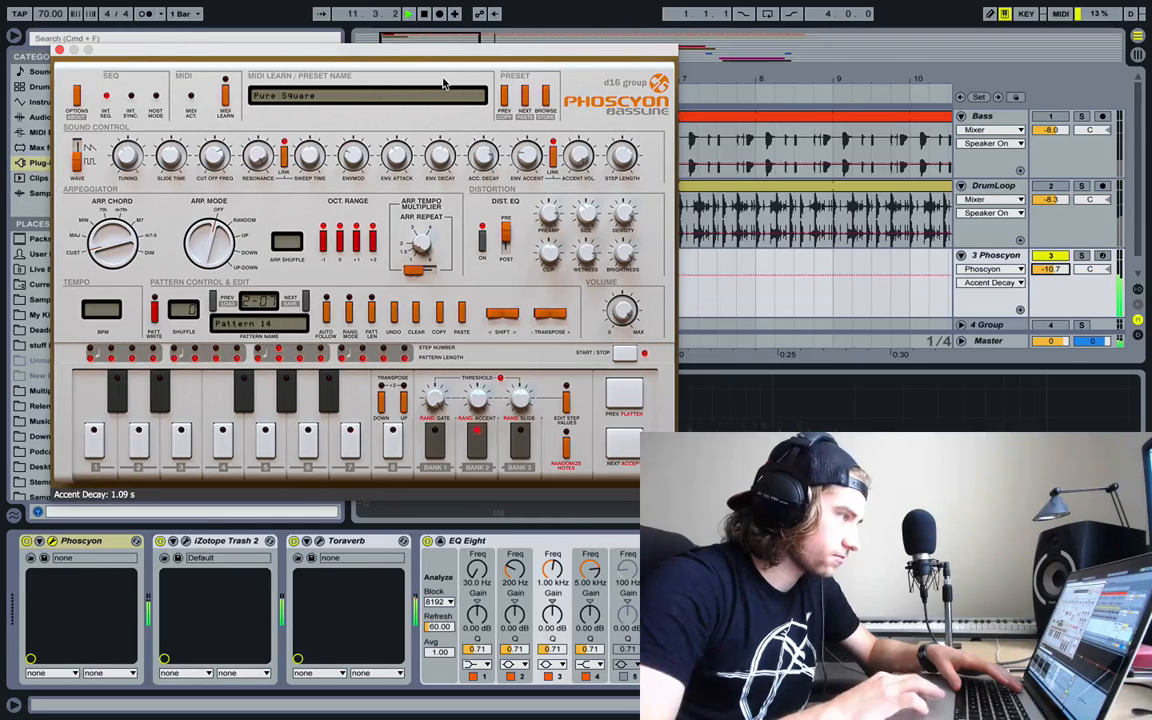
left_click(528, 153)
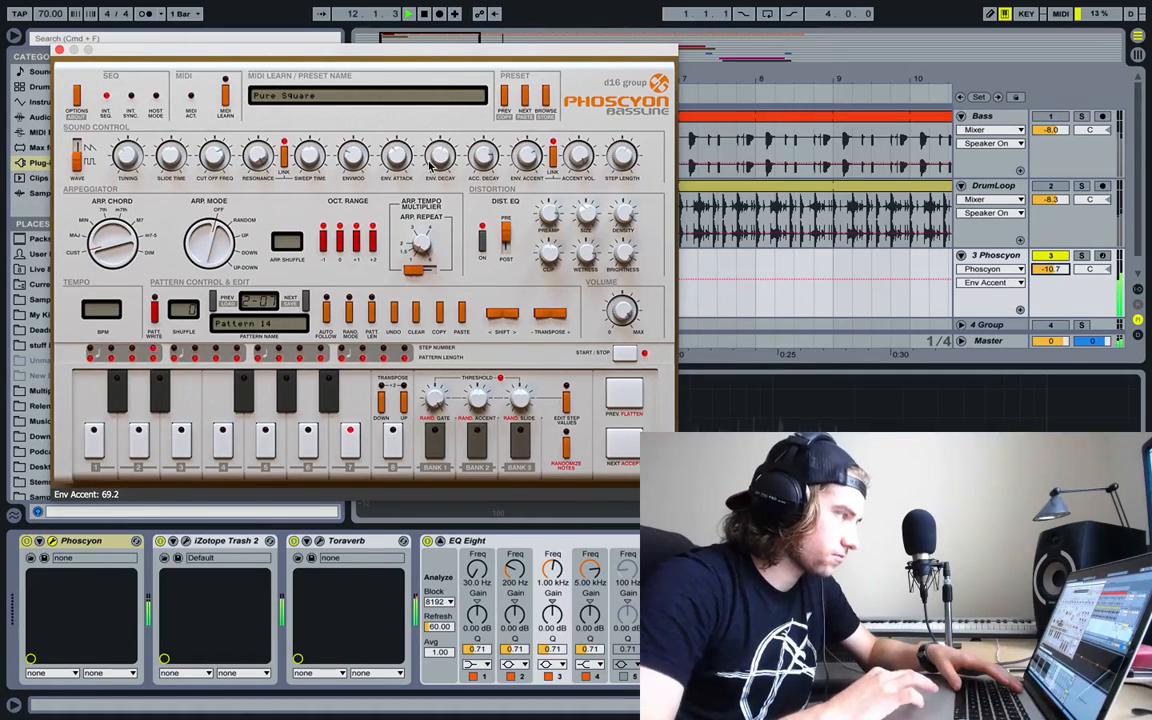
left_click_drag(430, 165, 430, 145)
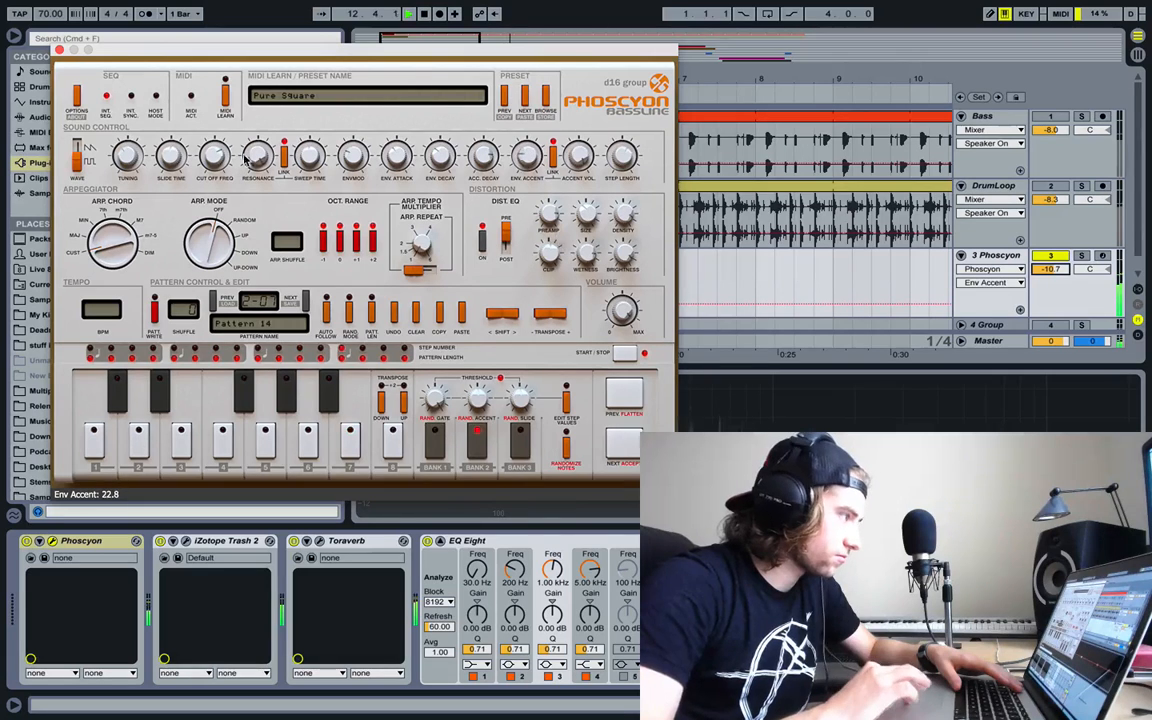
left_click_drag(117, 158, 133, 170)
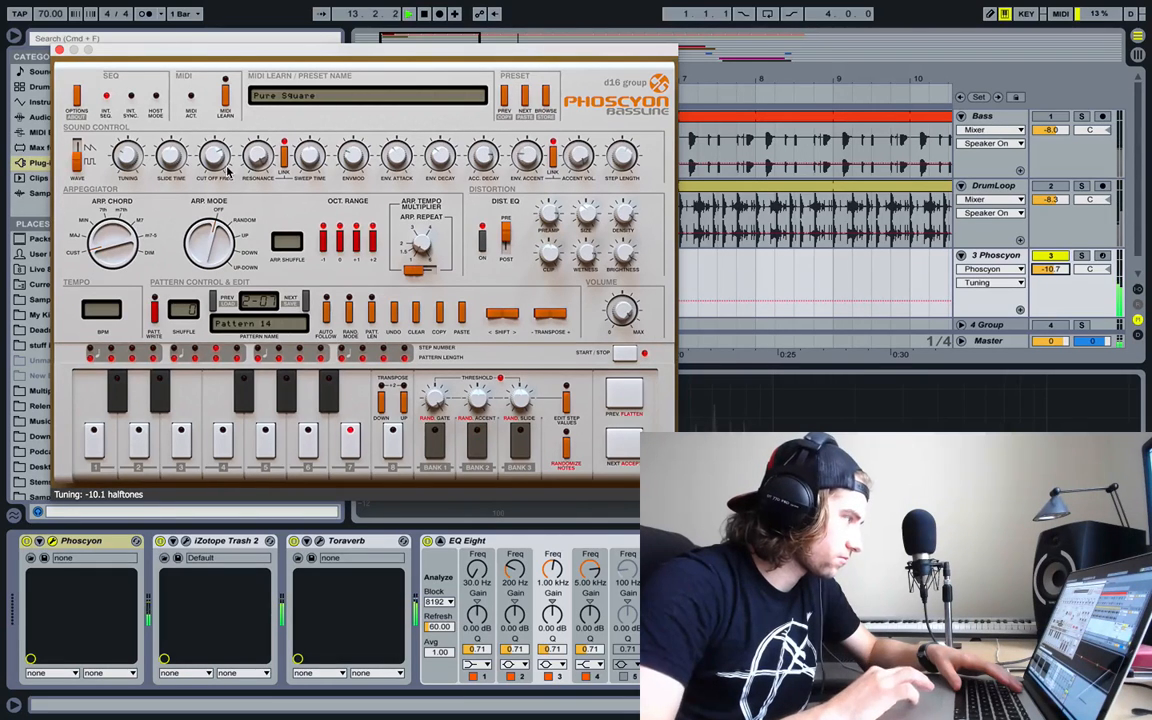
Shape the filter envelope with Resonance 90.8, Env Mod 57.2 and Env Decay 658.1 ms, and adjust Env Attack
left_click(257, 157)
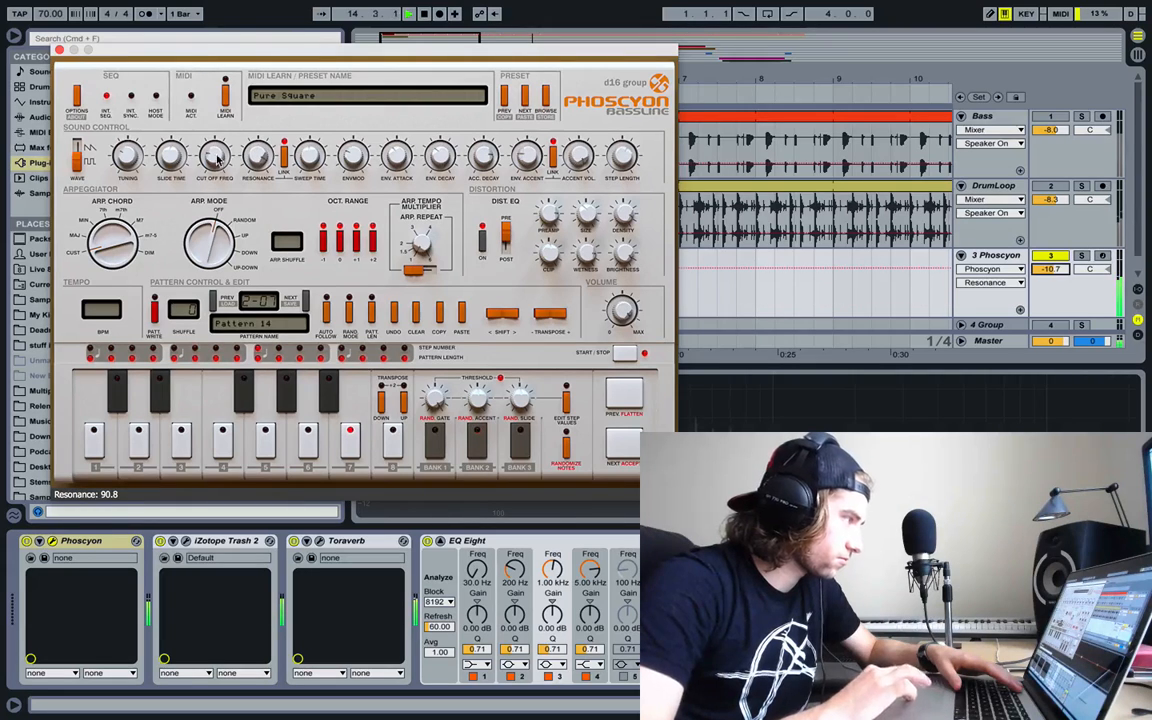
left_click(350, 157)
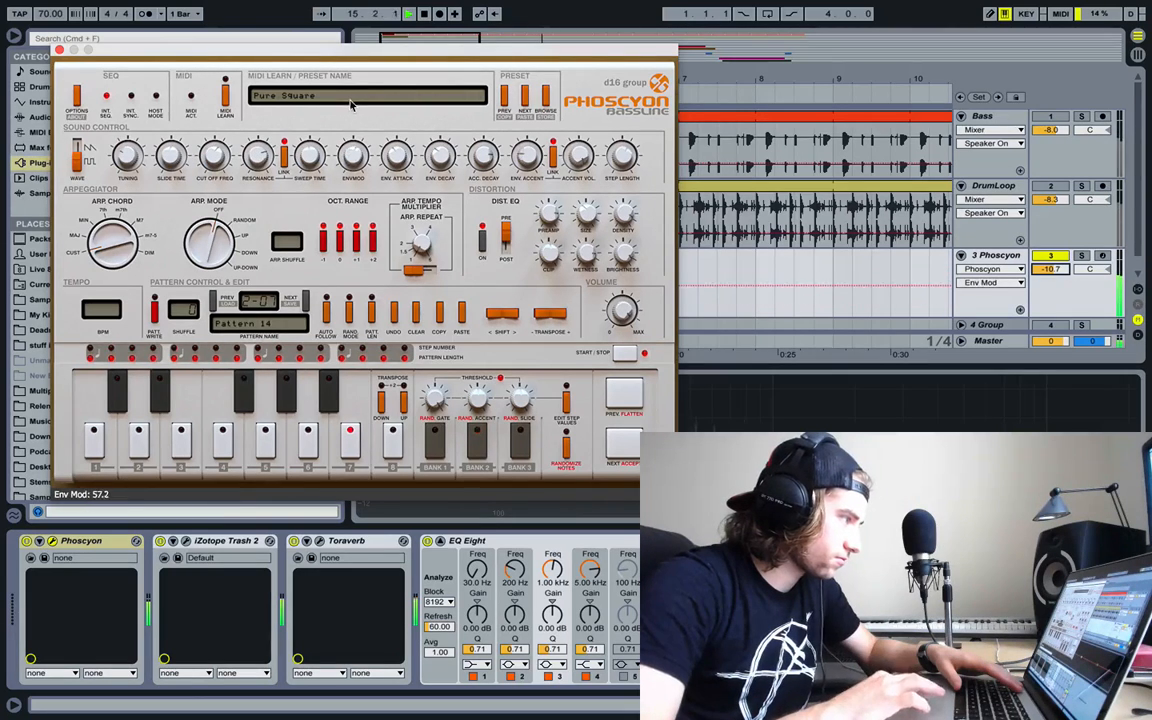
left_click(396, 158)
left_click(438, 166)
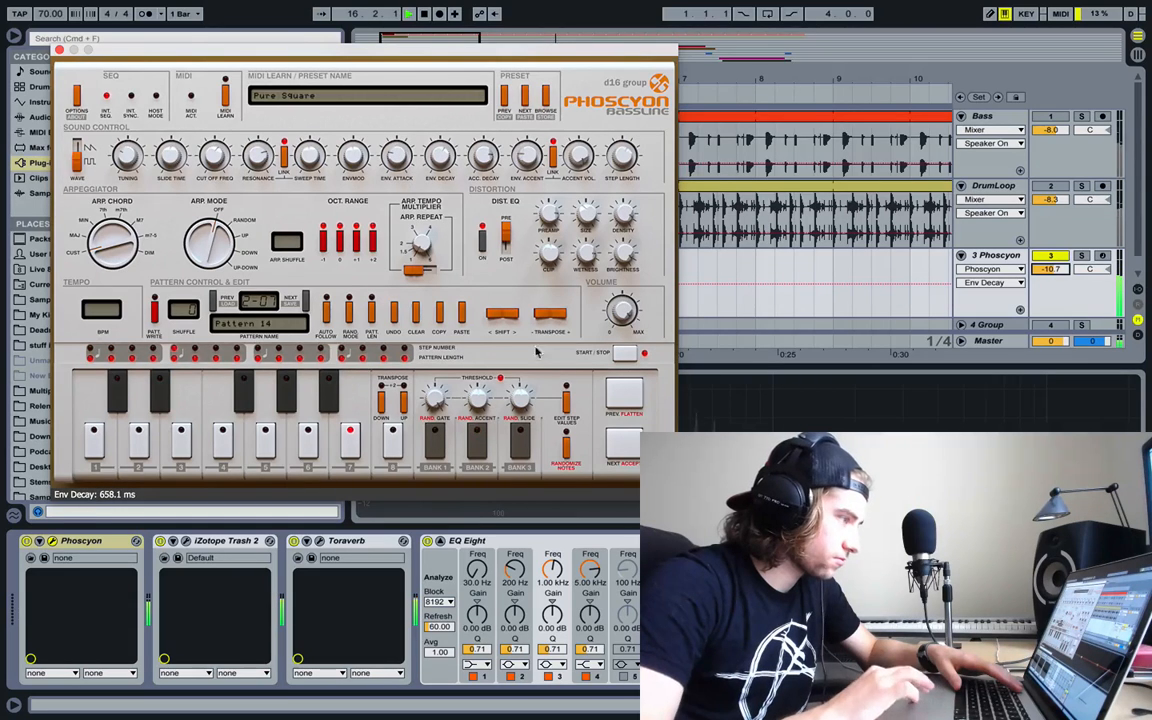
Refine Phoscyon's distortion with Clip -9.3 dB, Size -0.26 and a new Density amount, comparing EQ routings and keeping Pre
left_click(550, 258)
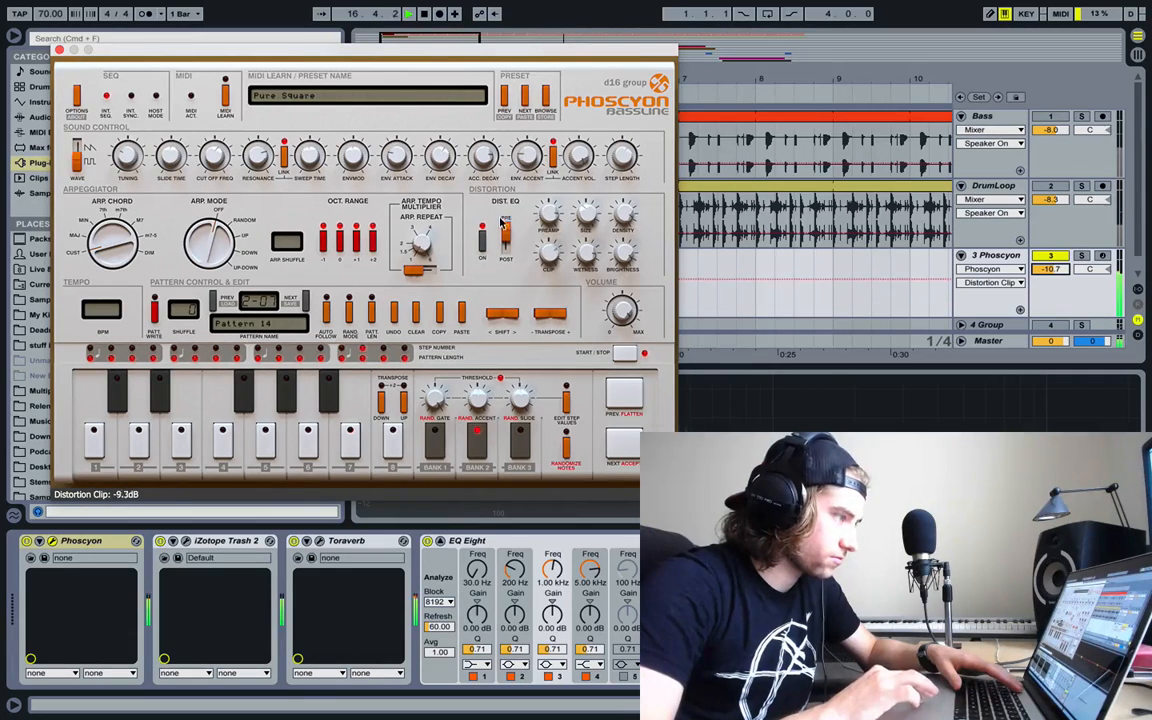
left_click(586, 212)
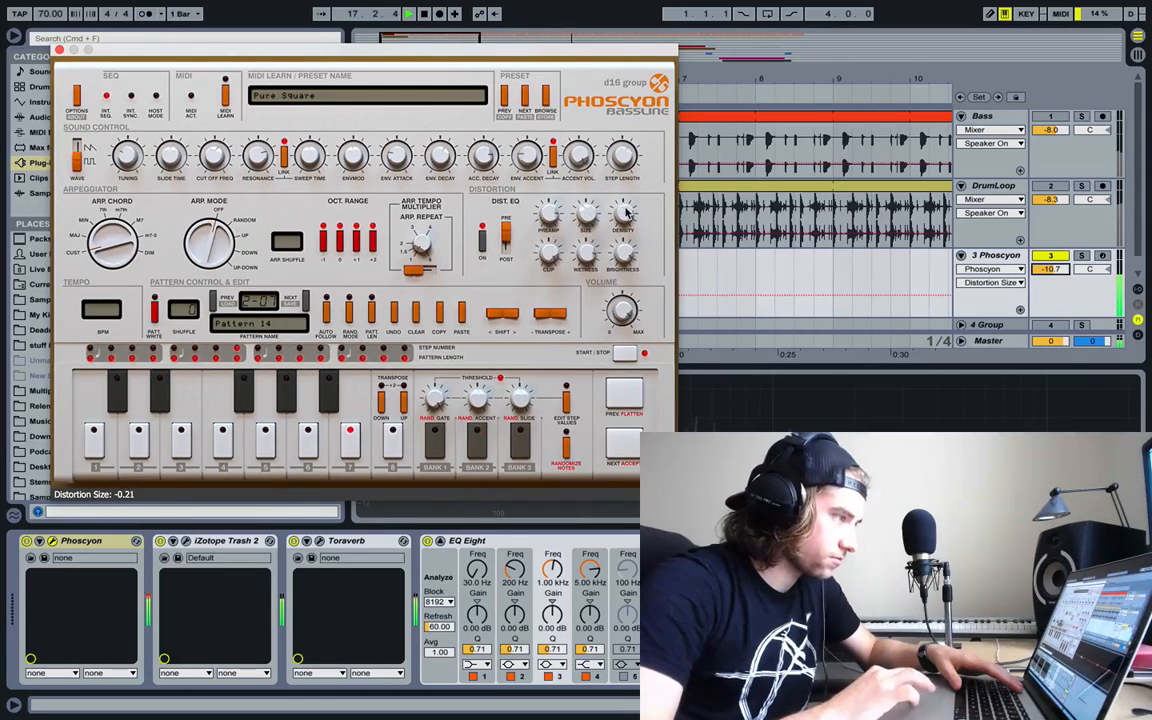
left_click(624, 213)
left_click_drag(586, 212, 565, 127)
left_click(505, 236)
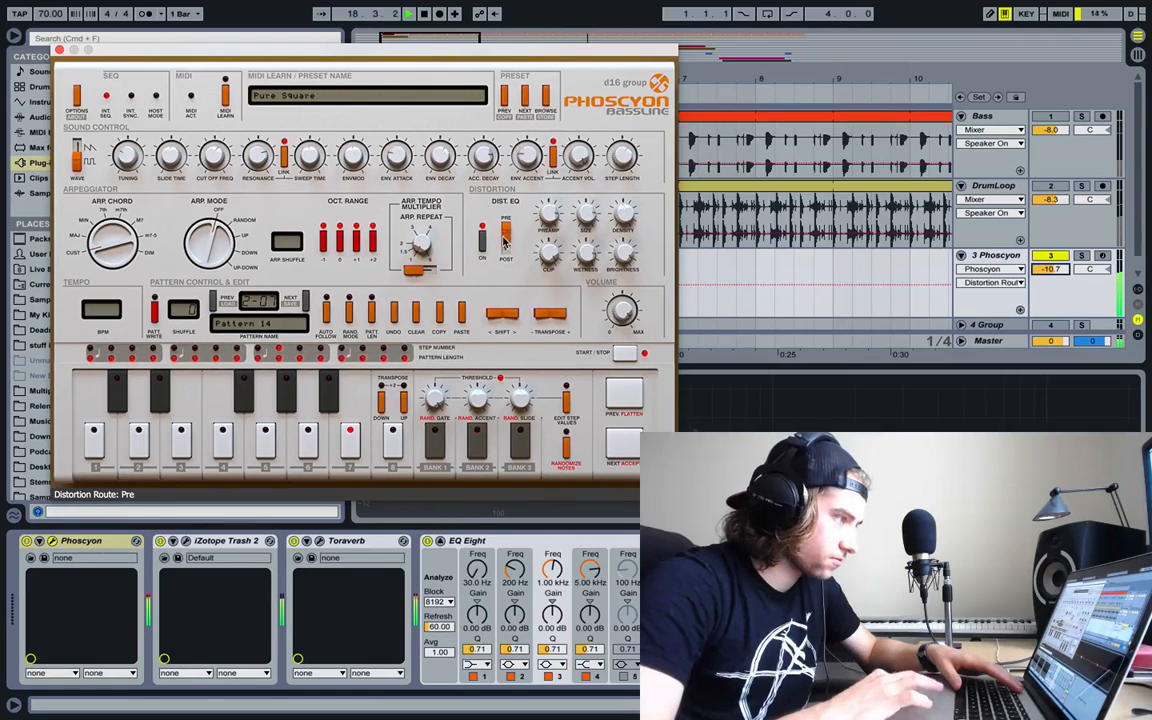
left_click_drag(586, 250, 577, 147)
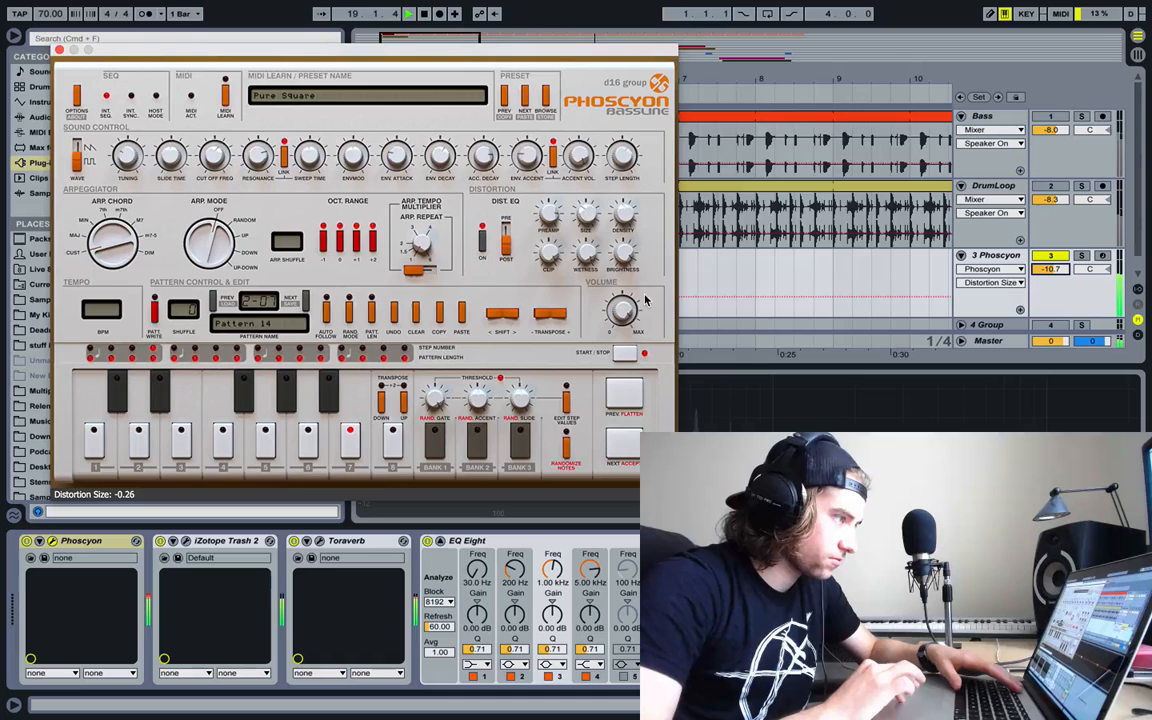
left_click(505, 228)
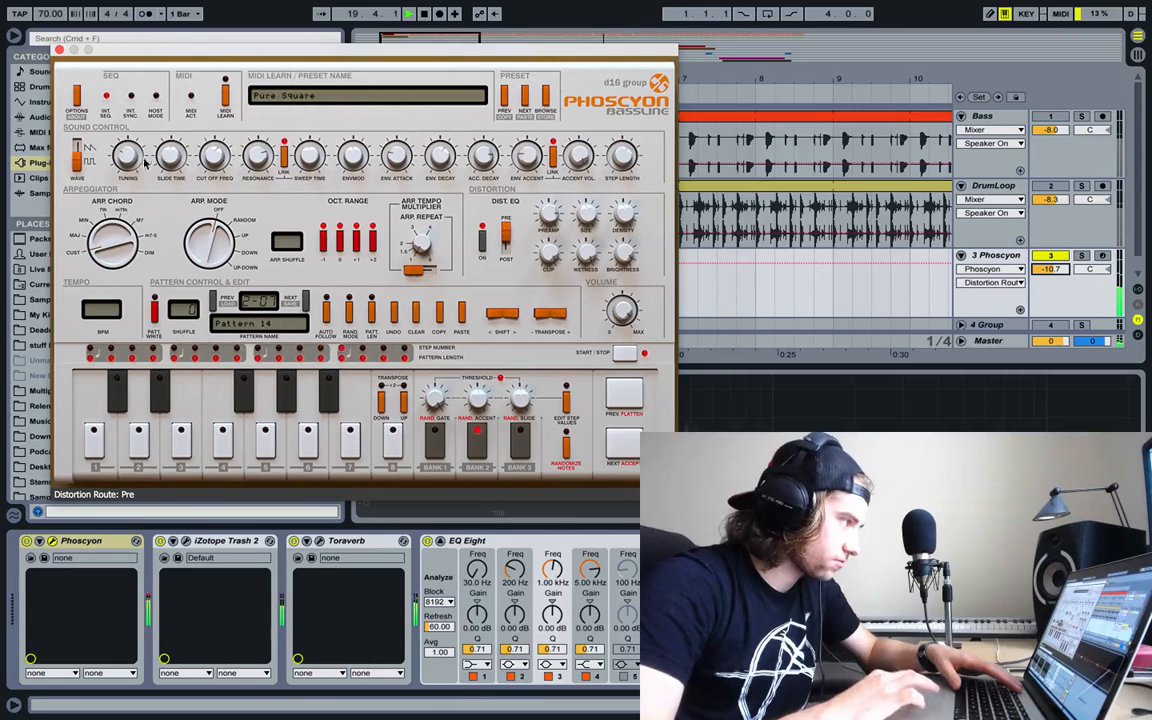
Audition more patterns from banks 2 and 3 while varying Phoscyon's Tuning and Env Attack, then stop playback
left_click_drag(127, 156, 127, 142)
left_click_drag(110, 90, 157, 168)
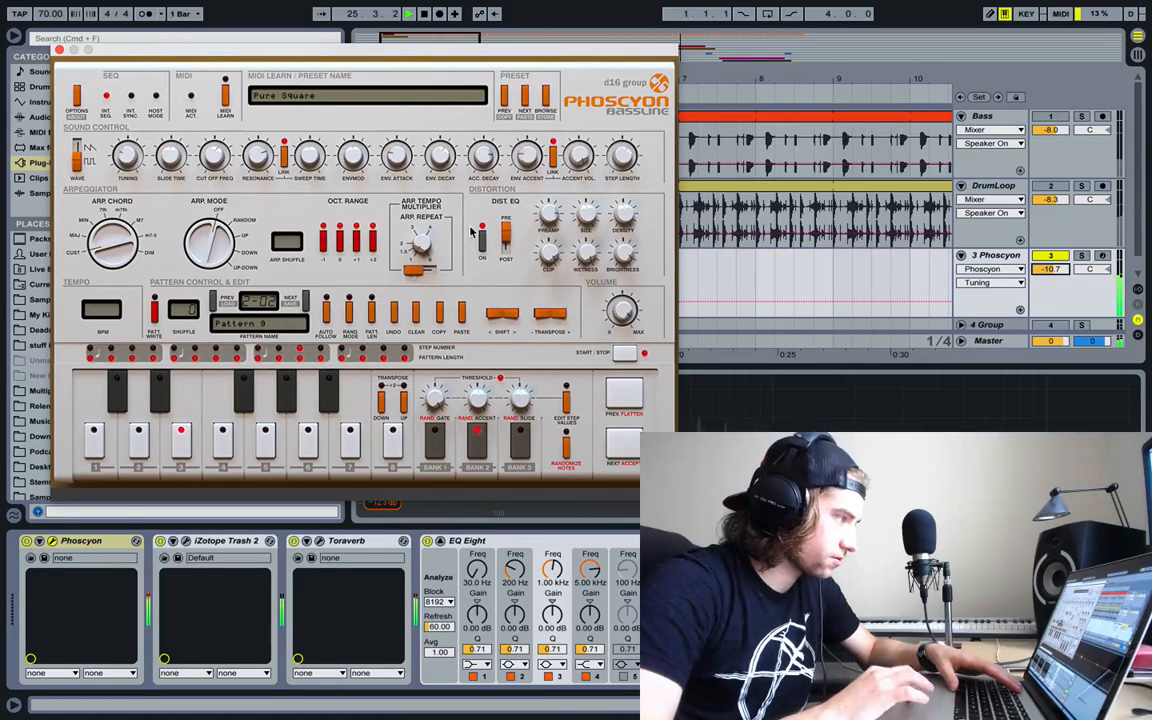
left_click_drag(398, 170, 390, 150)
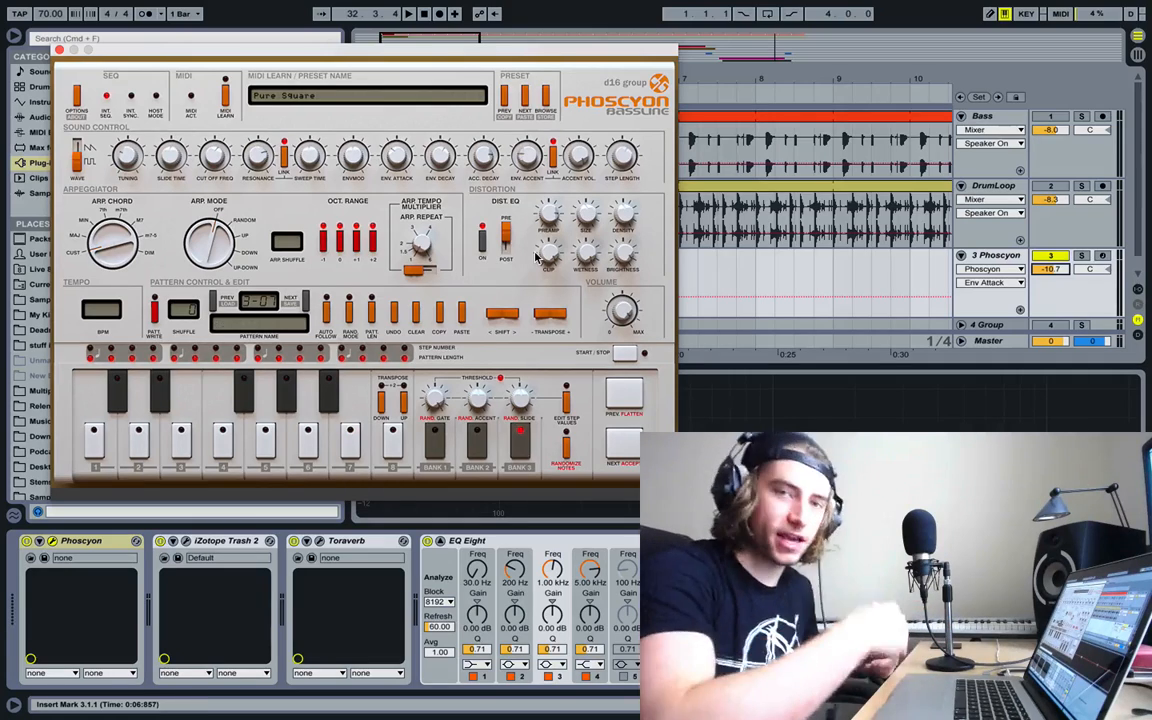
Open iZotope Trash 2, restart playback and audition the Chipper, Creature and Dirty Robot presets from the Heavy folder
left_click(184, 547)
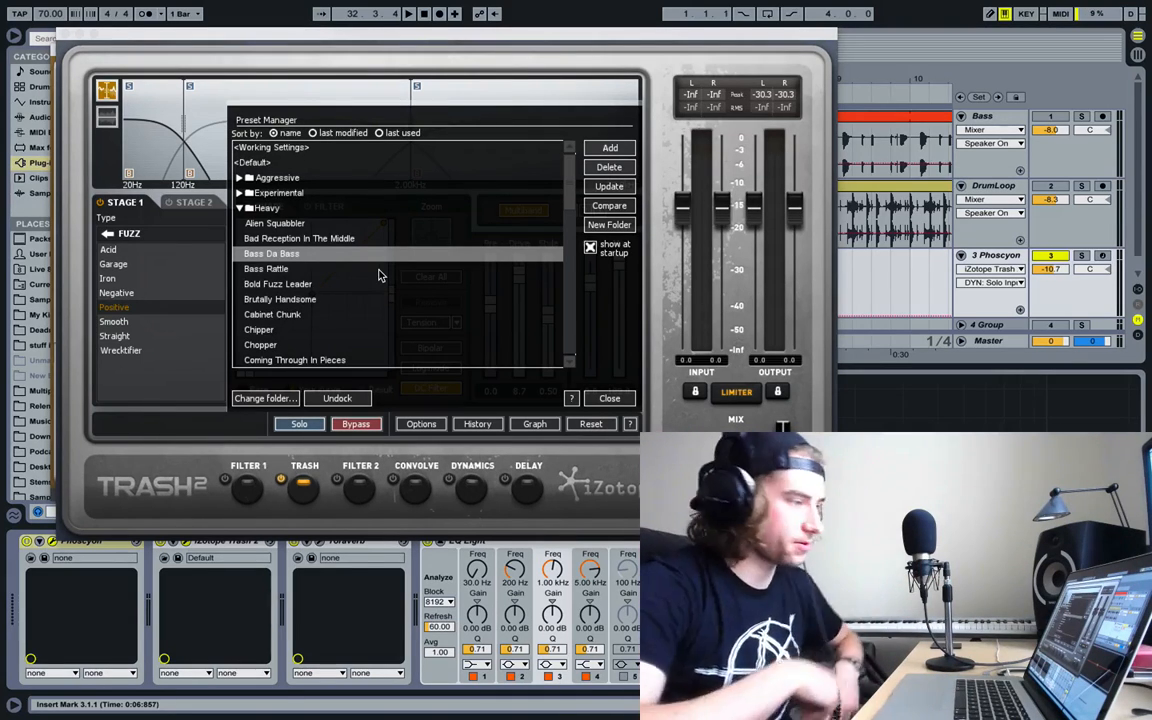
scroll(360, 318, "down", 2)
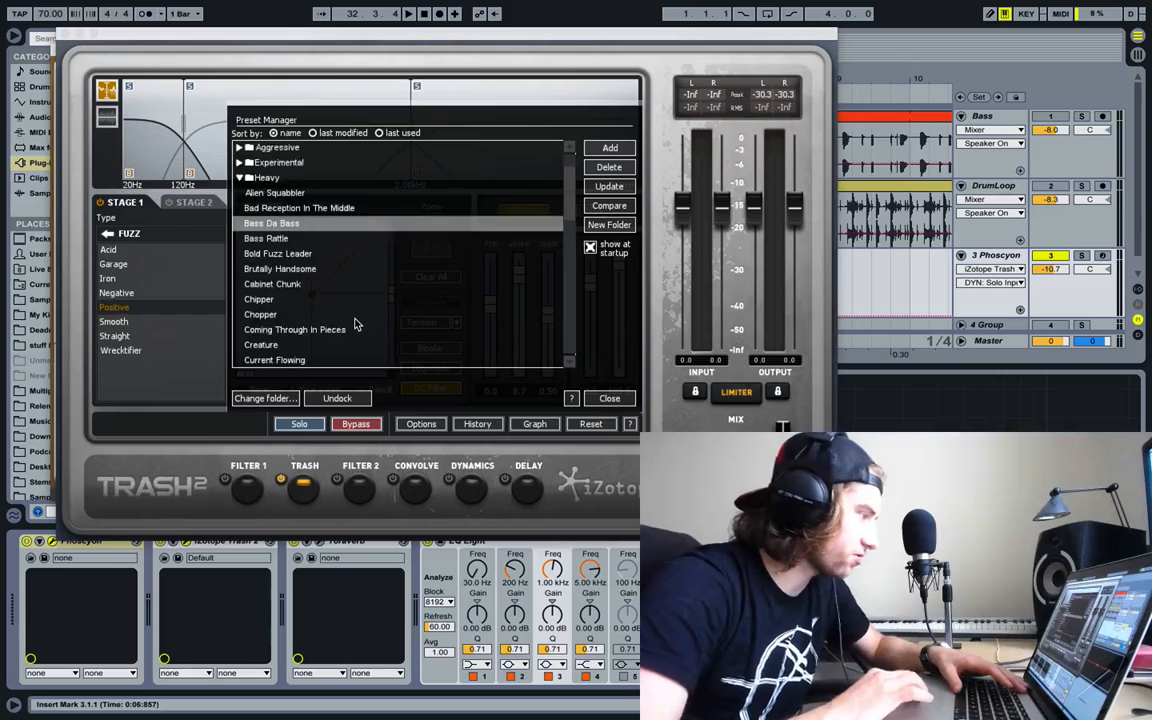
key("space")
left_click(300, 284)
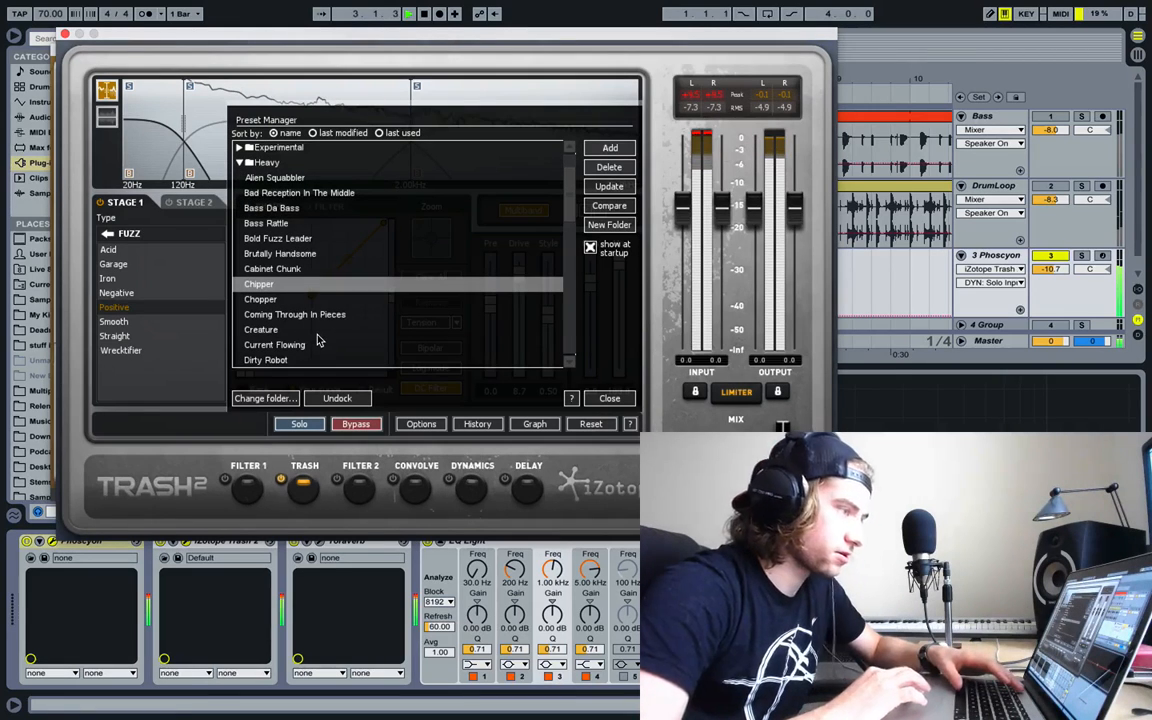
left_click(317, 336)
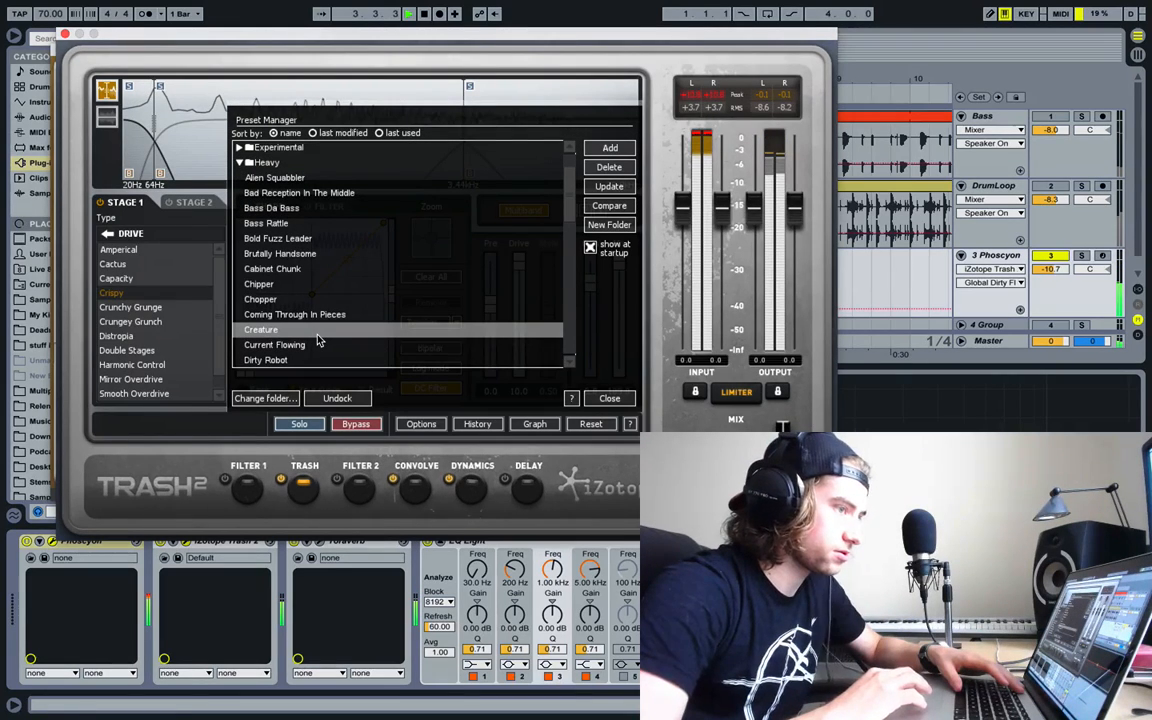
scroll(317, 338, "down", 2)
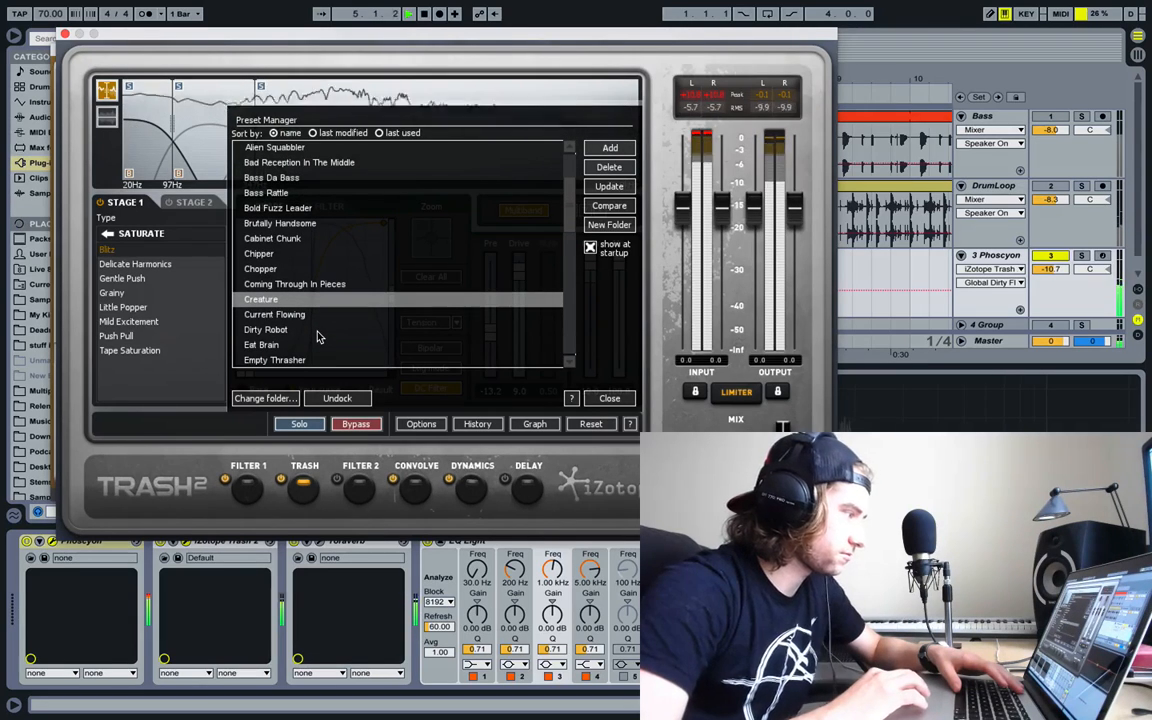
left_click(317, 334)
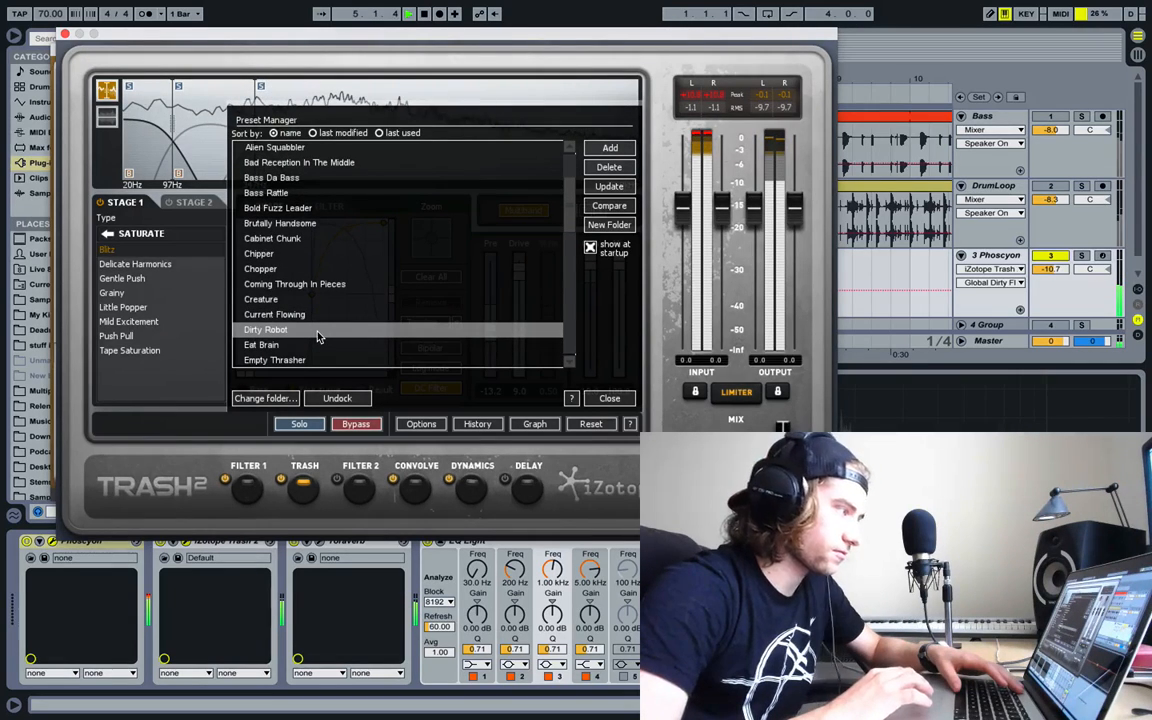
Restart playback and set the Phoscyon track's volume to -12.4
scroll(317, 337, "down", 3)
scroll(317, 336, "down", 3)
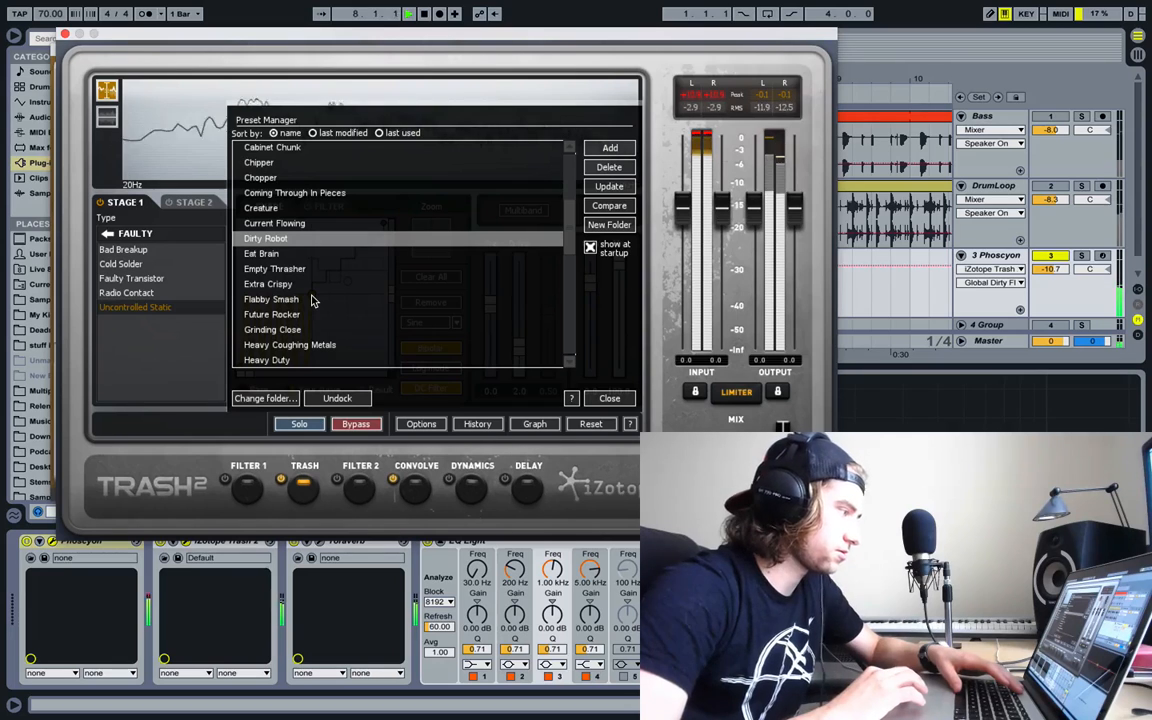
key("space")
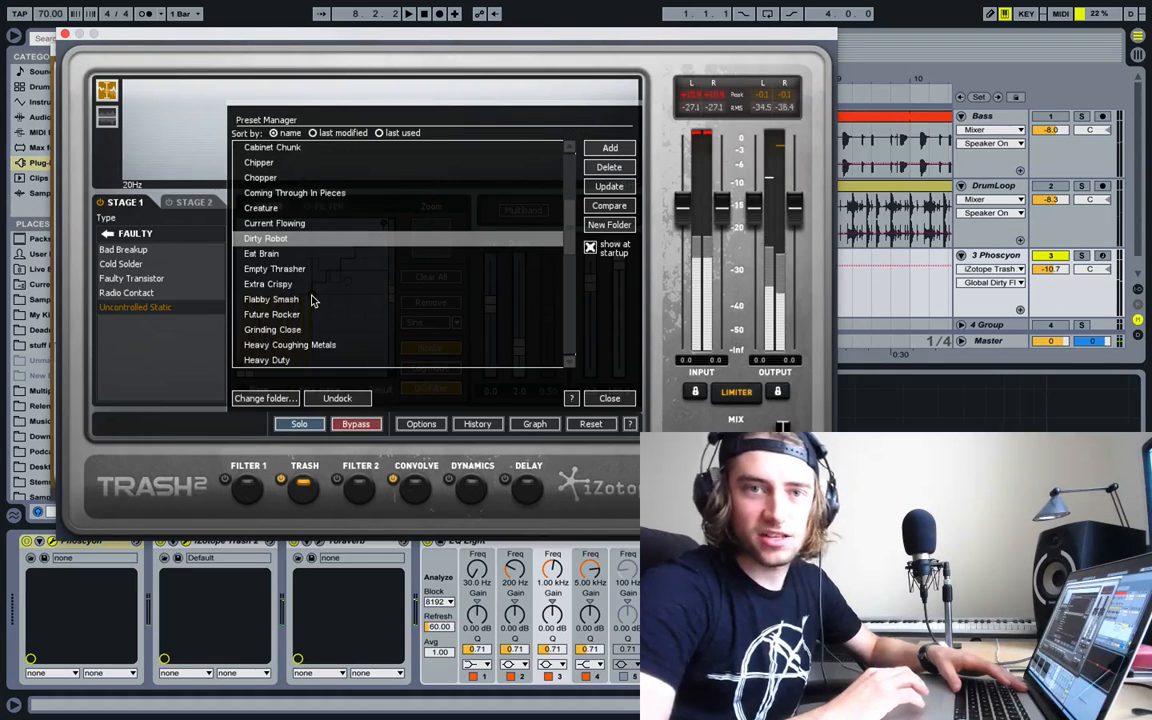
key("space")
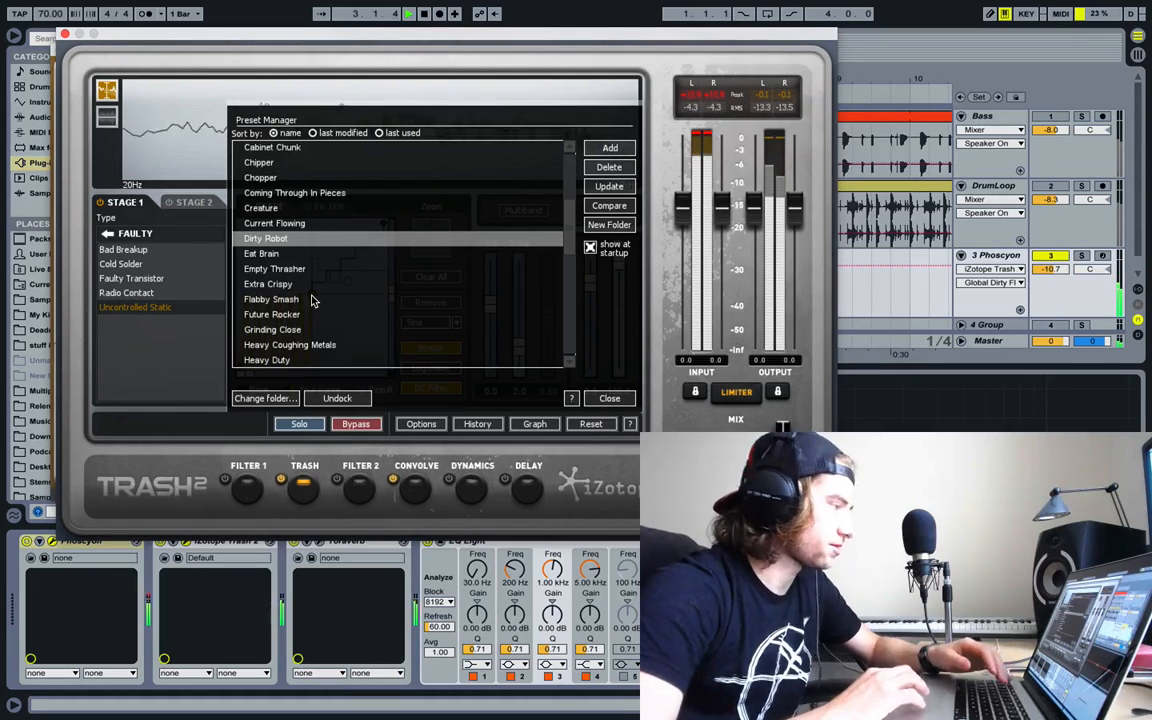
mouse_move(1059, 270)
left_mouse_down()
mouse_move(1059, 237)
mouse_move(1059, 272)
left_mouse_up()
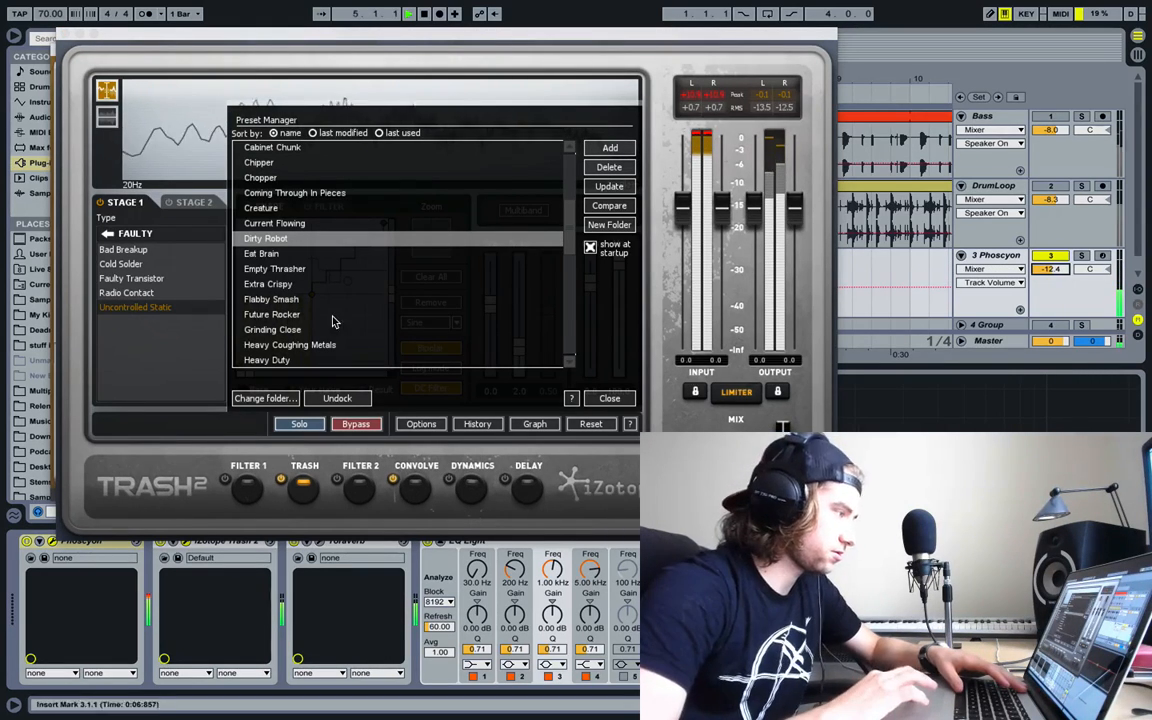
Audition the Trash 2 presets Grinding Close, Hollow Fuzzer, Listening Outside, Time To Rock and Shred Bath
scroll(345, 331, "down", 3)
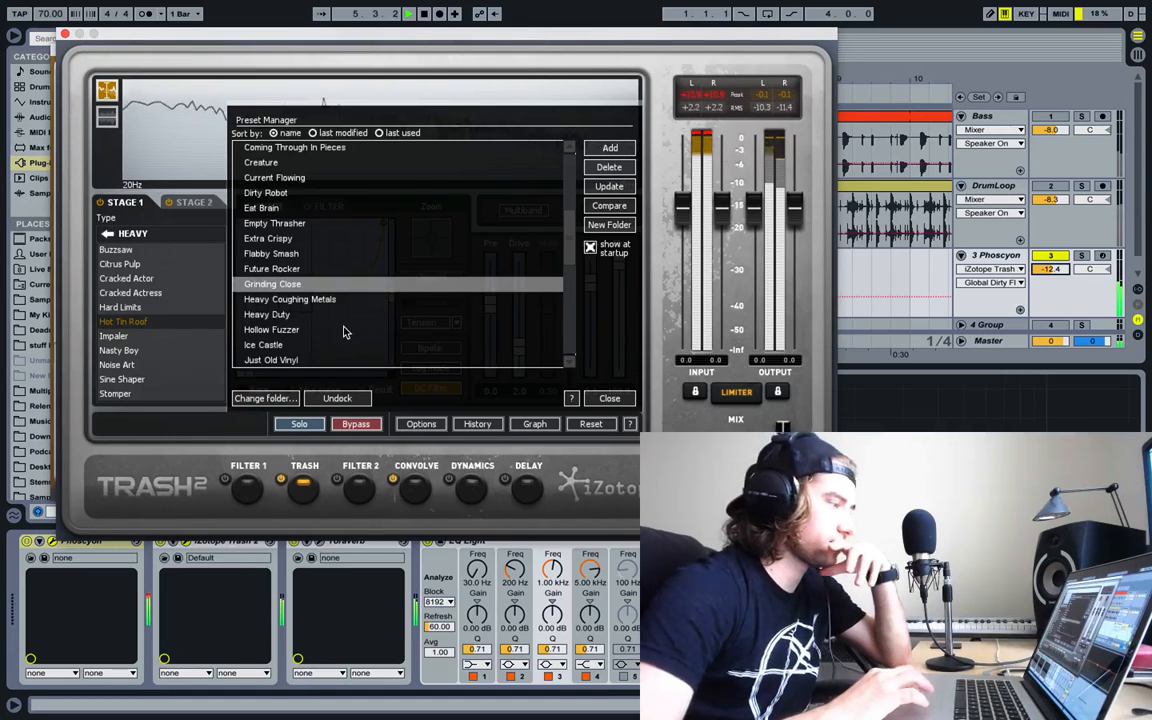
left_click(343, 329)
scroll(341, 329, "down", 5)
left_click(340, 328)
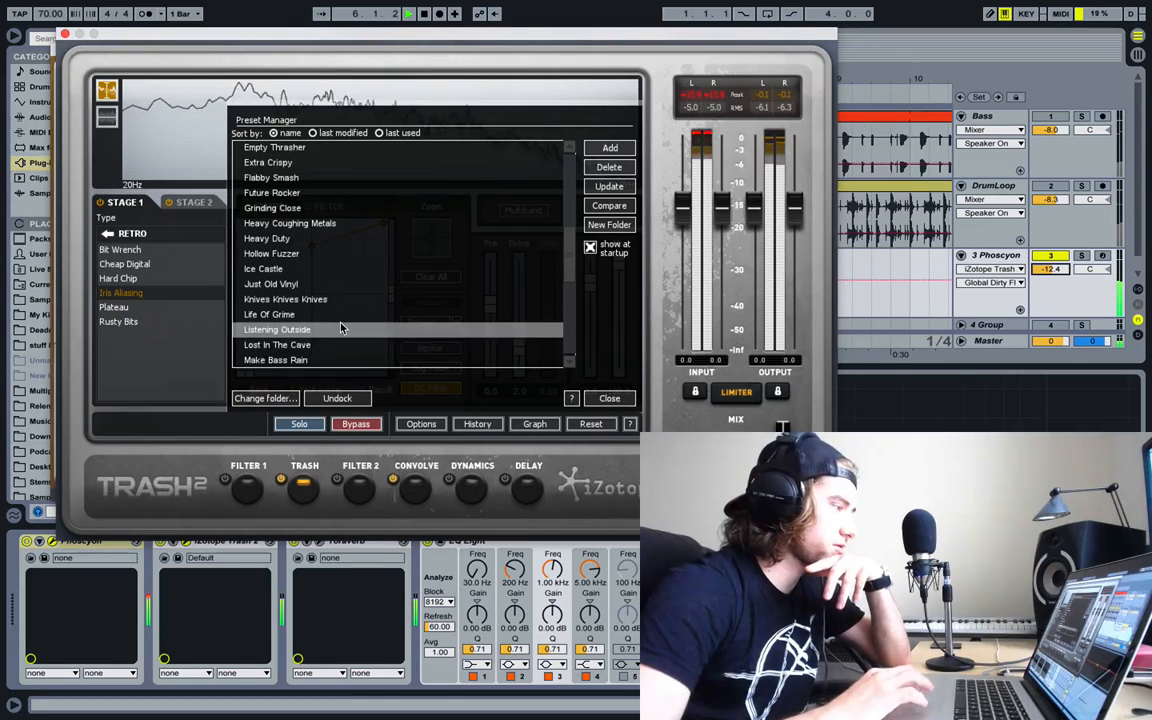
scroll(340, 330, "down", 5)
scroll(338, 345, "down", 4)
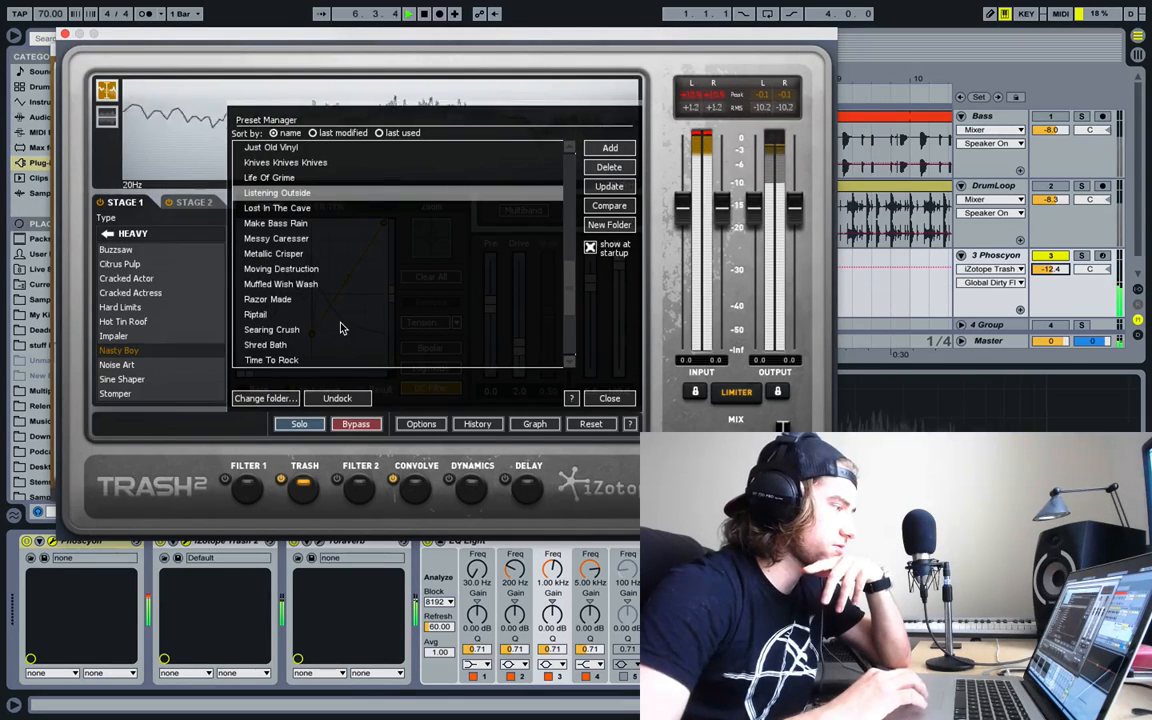
left_click(338, 360)
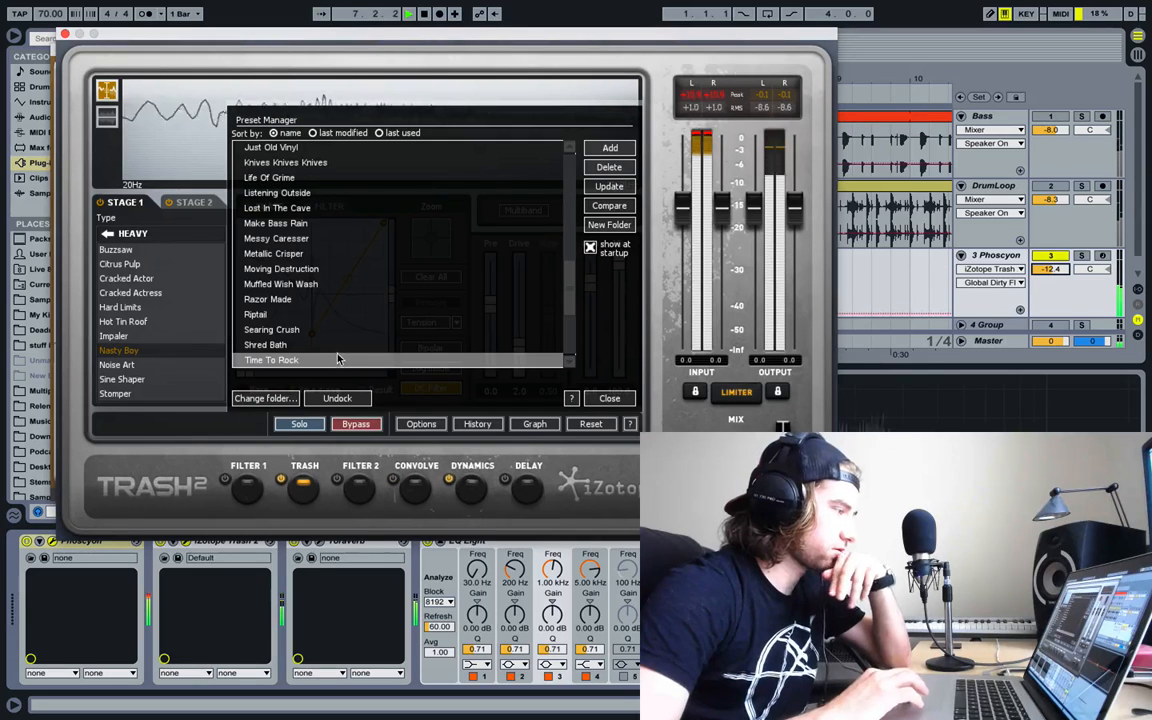
left_click(335, 345)
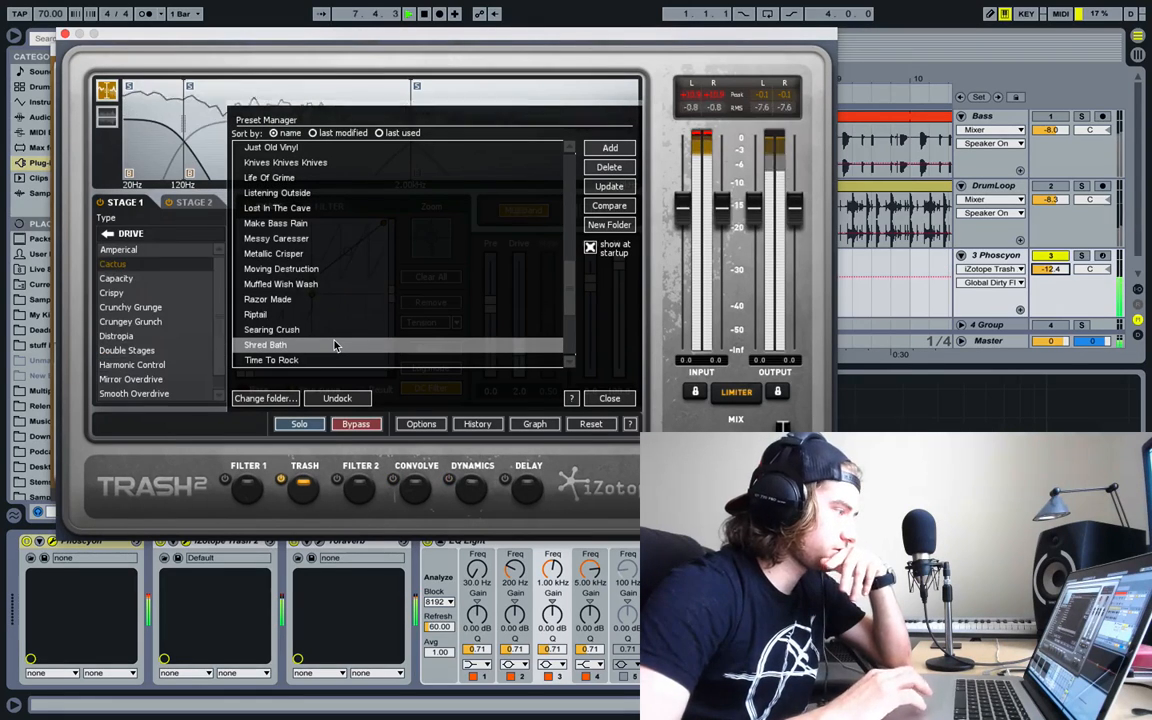
scroll(335, 345, "down", 8)
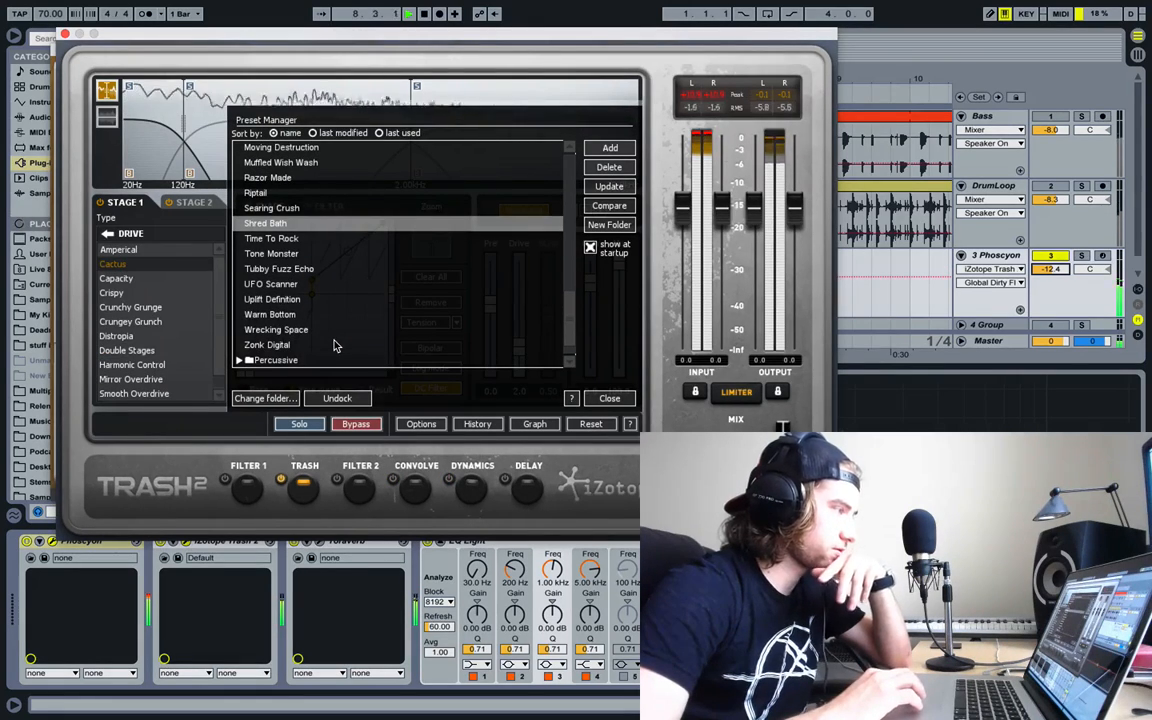
Open Toraverb, restart playback and audition Concert hall, Mutiny on Bounty, Small Space, Room Number 303 and Nice Mixing Space
left_click(320, 547)
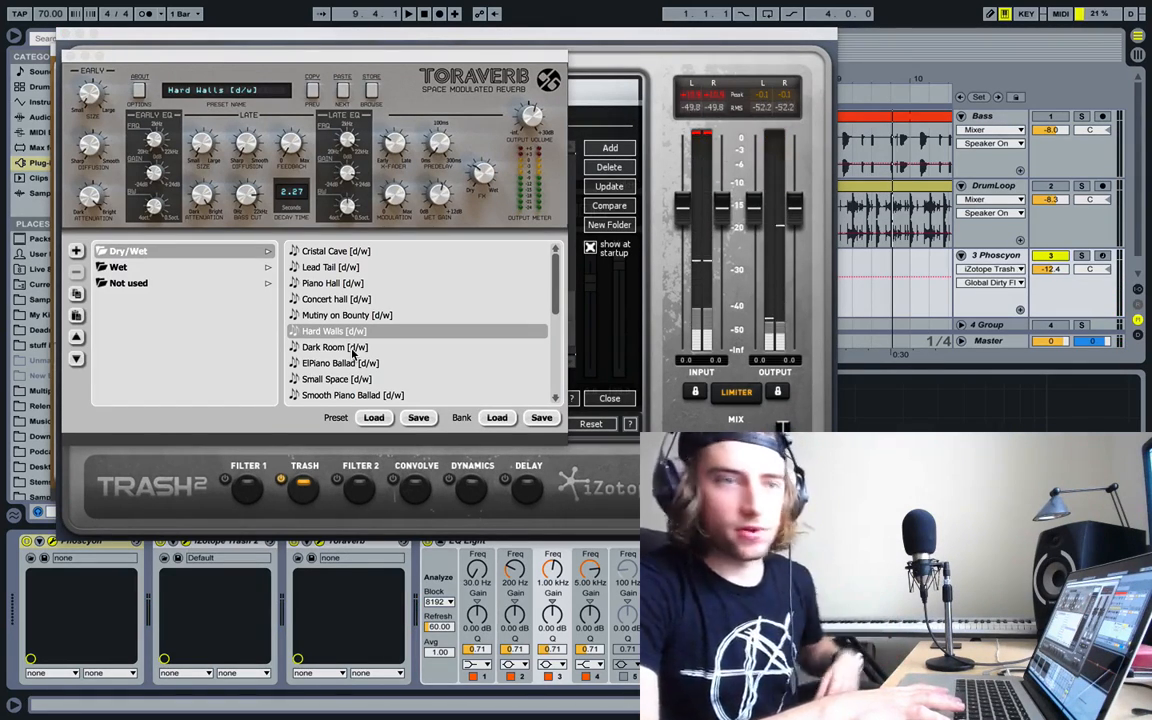
key("space")
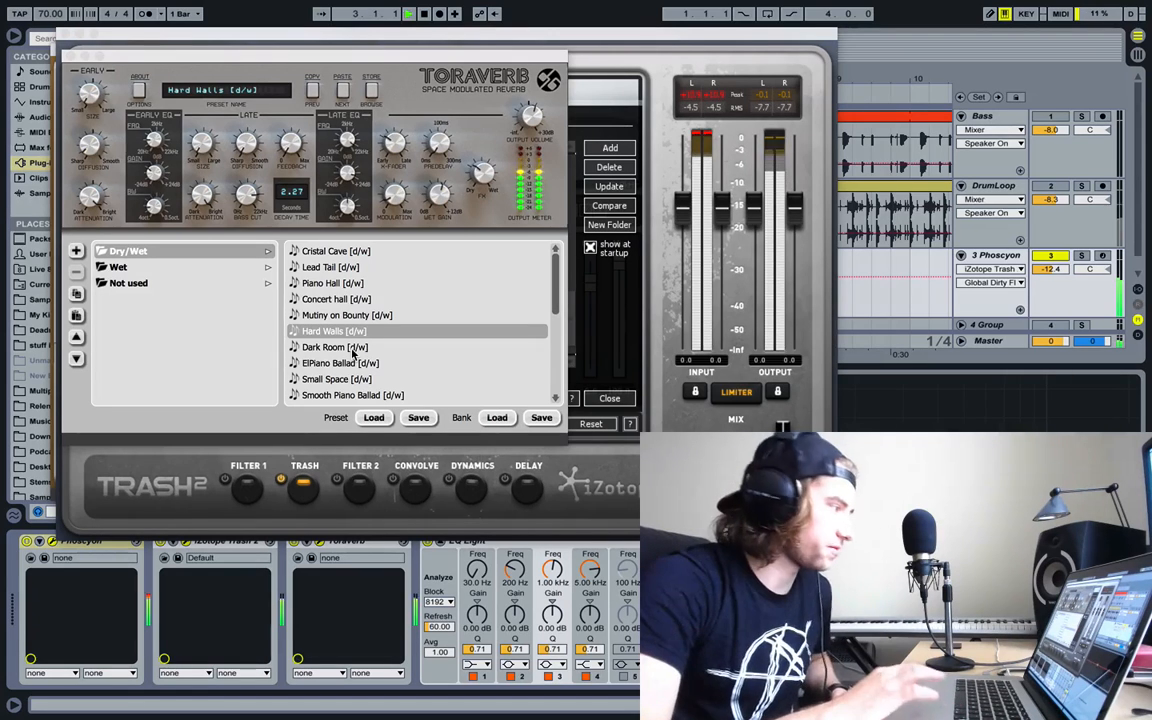
left_click(353, 302)
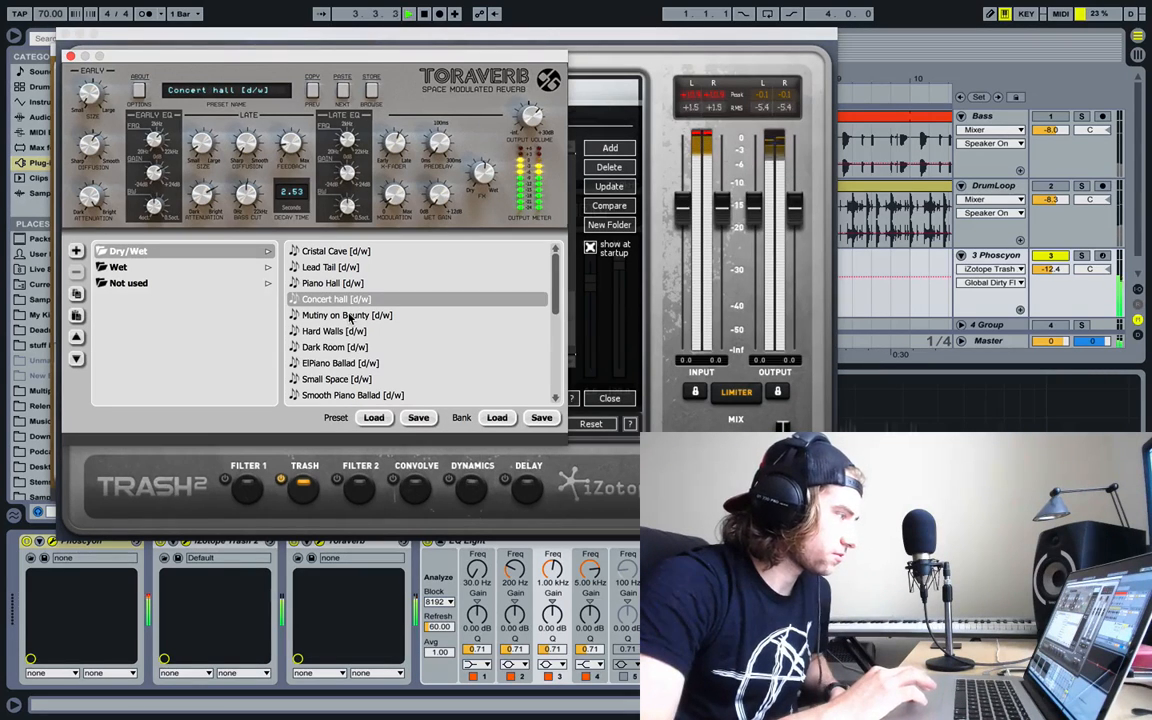
left_click(349, 316)
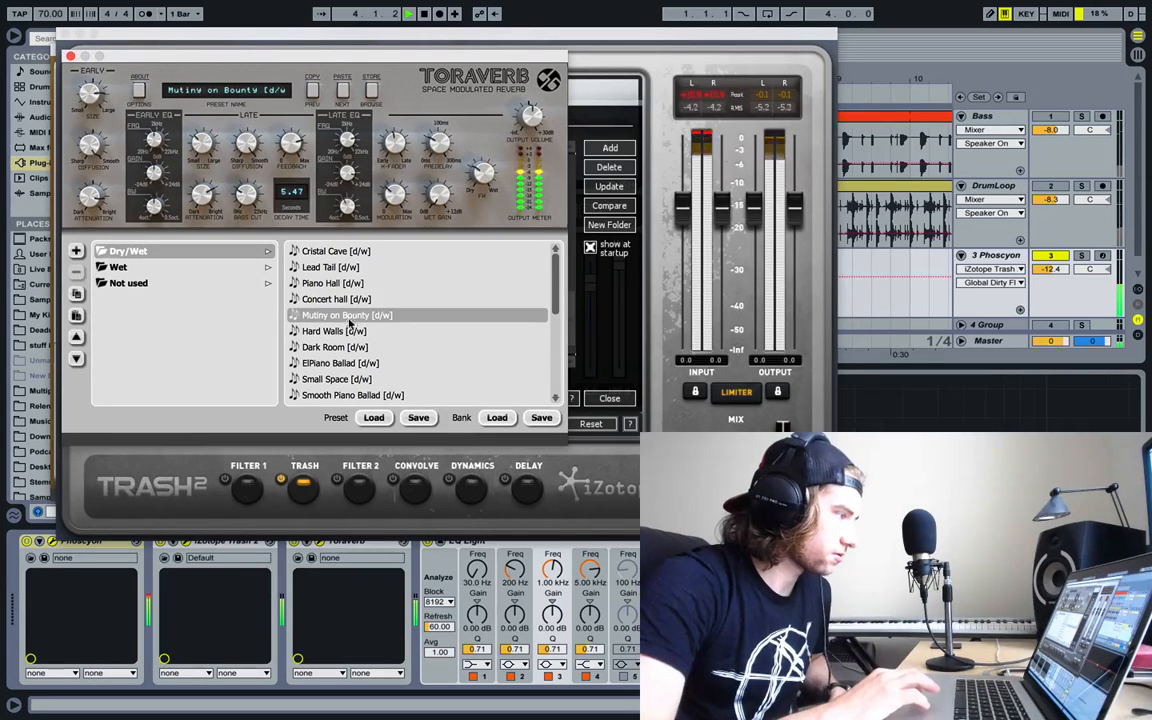
left_click(353, 380)
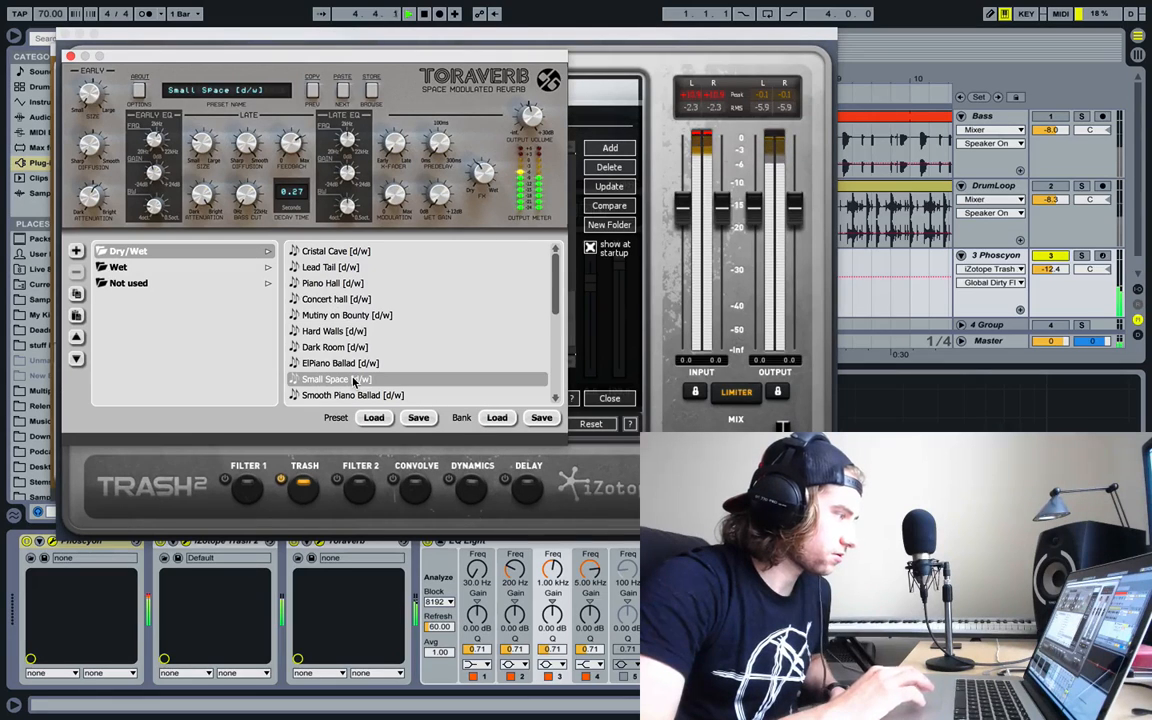
scroll(353, 380, "down", 2)
left_click(353, 372)
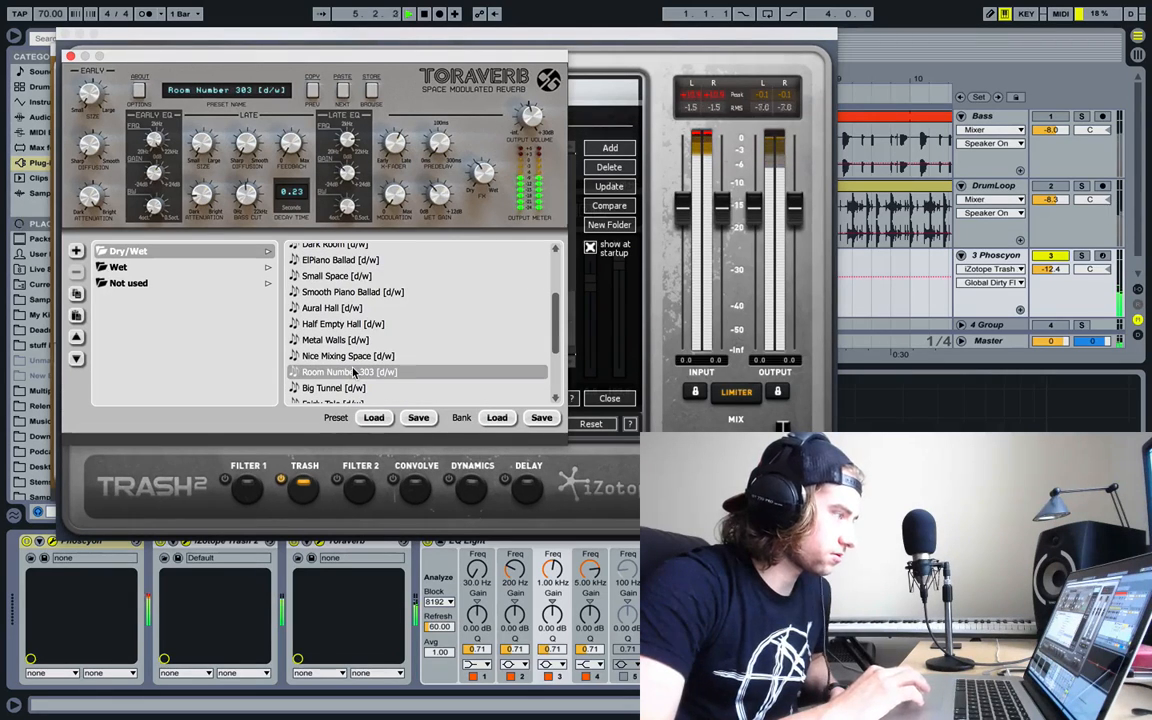
left_click(357, 358)
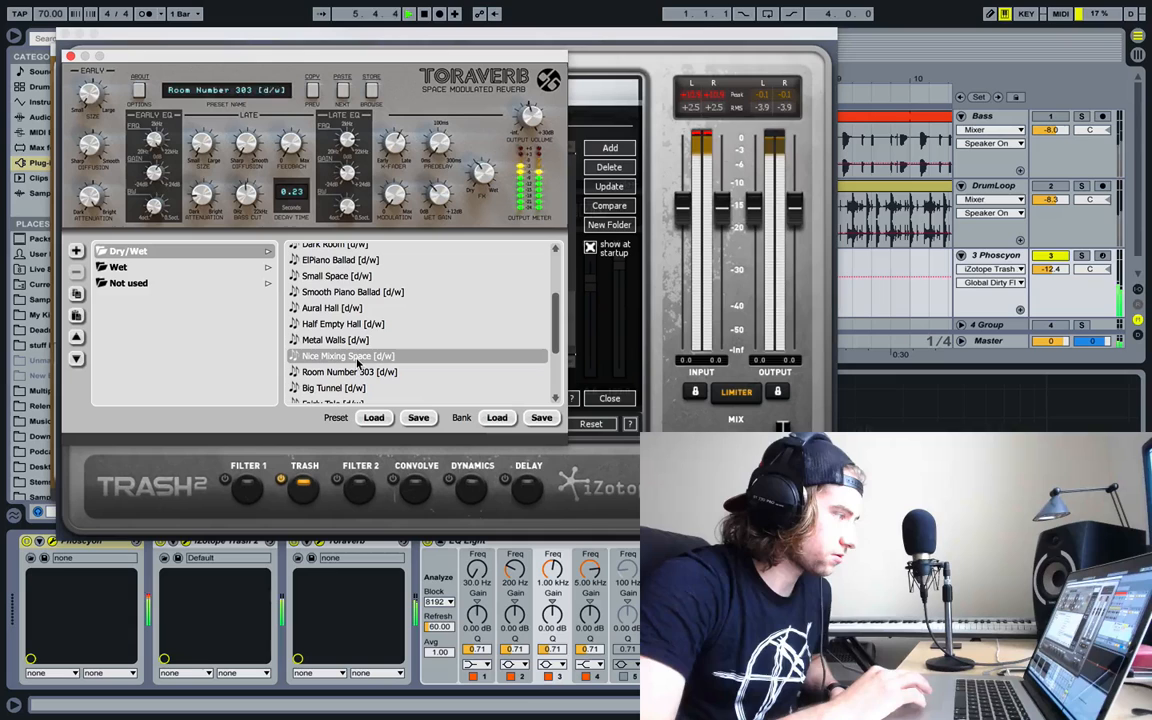
Audition Toraverb's Auditorium, Bent Wall, Just Another Space, Empty Club and Sunken Piano presets
scroll(357, 362, "down", 2)
left_click(352, 368)
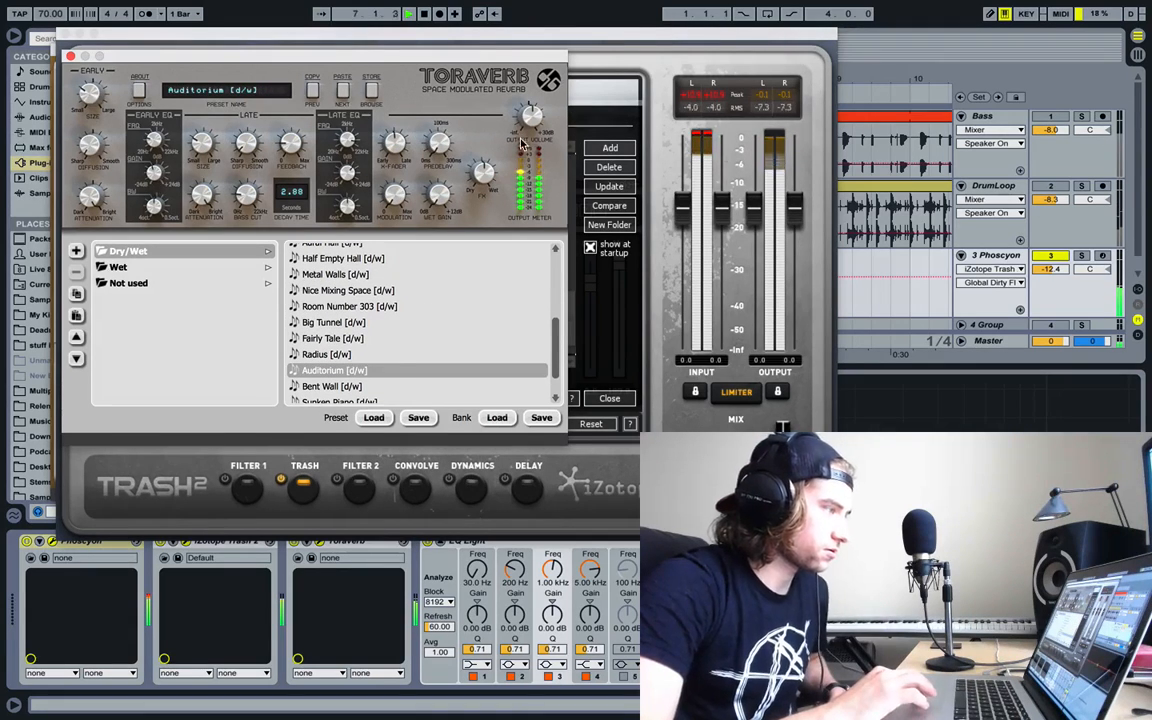
left_click(363, 387)
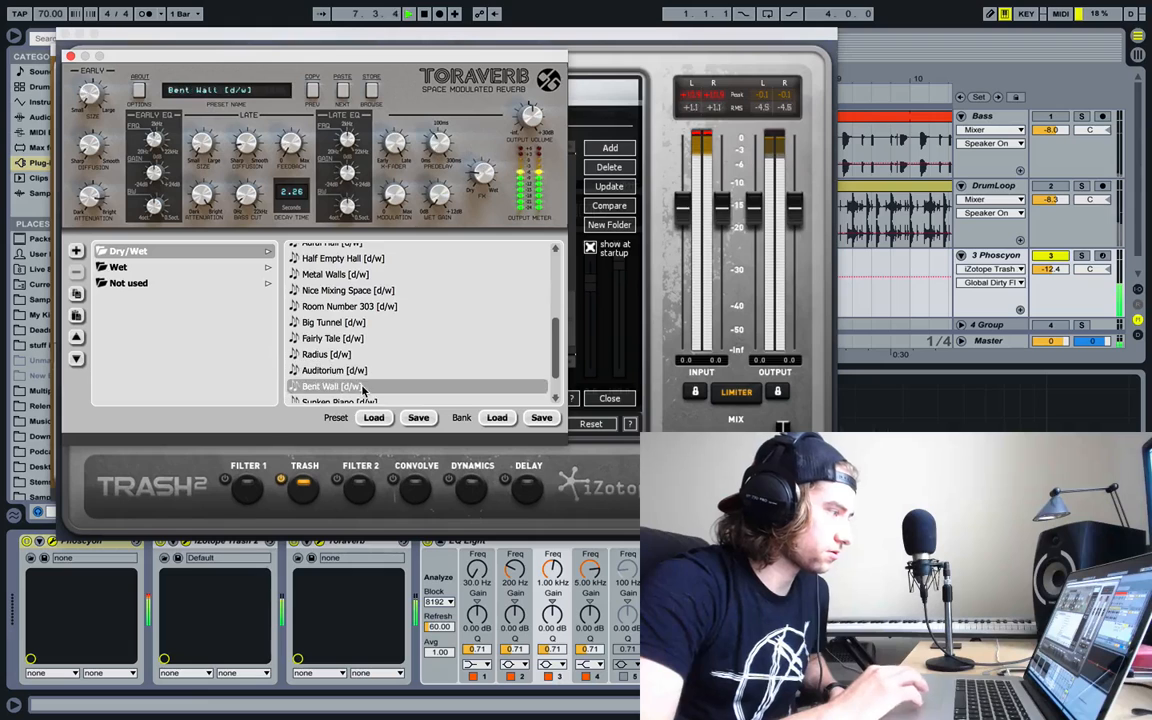
scroll(363, 388, "down", 2)
left_click(364, 396)
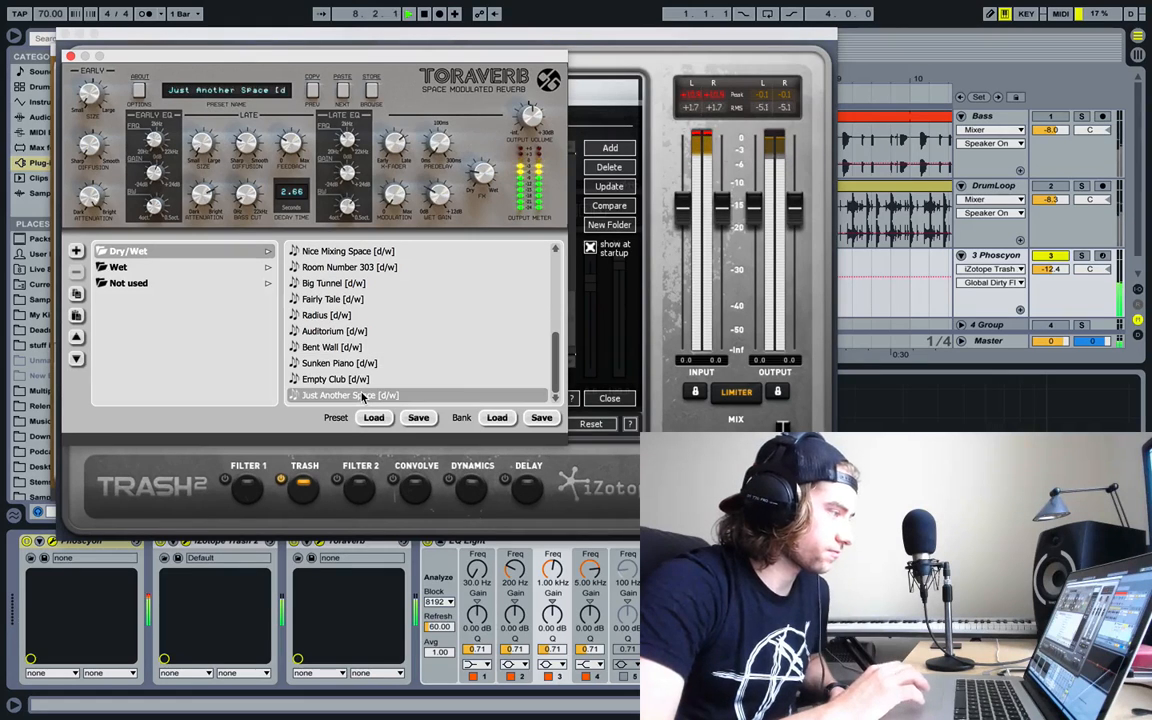
left_click(349, 381)
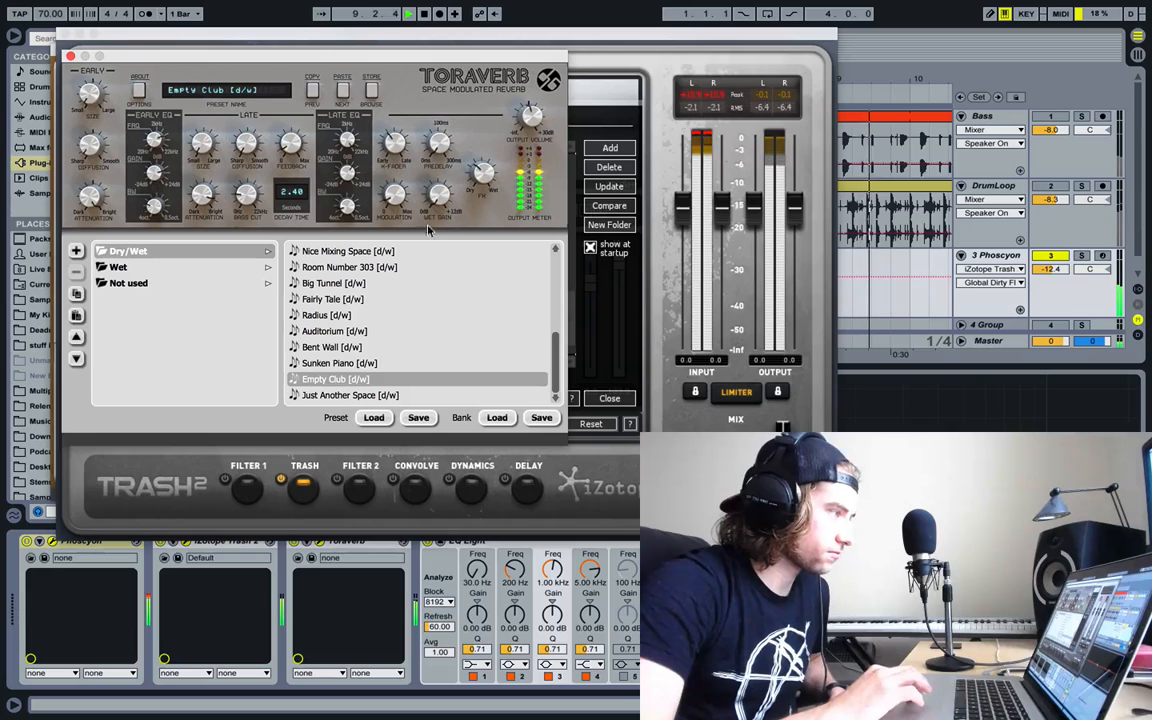
left_click(340, 363)
scroll(348, 358, "up", 2)
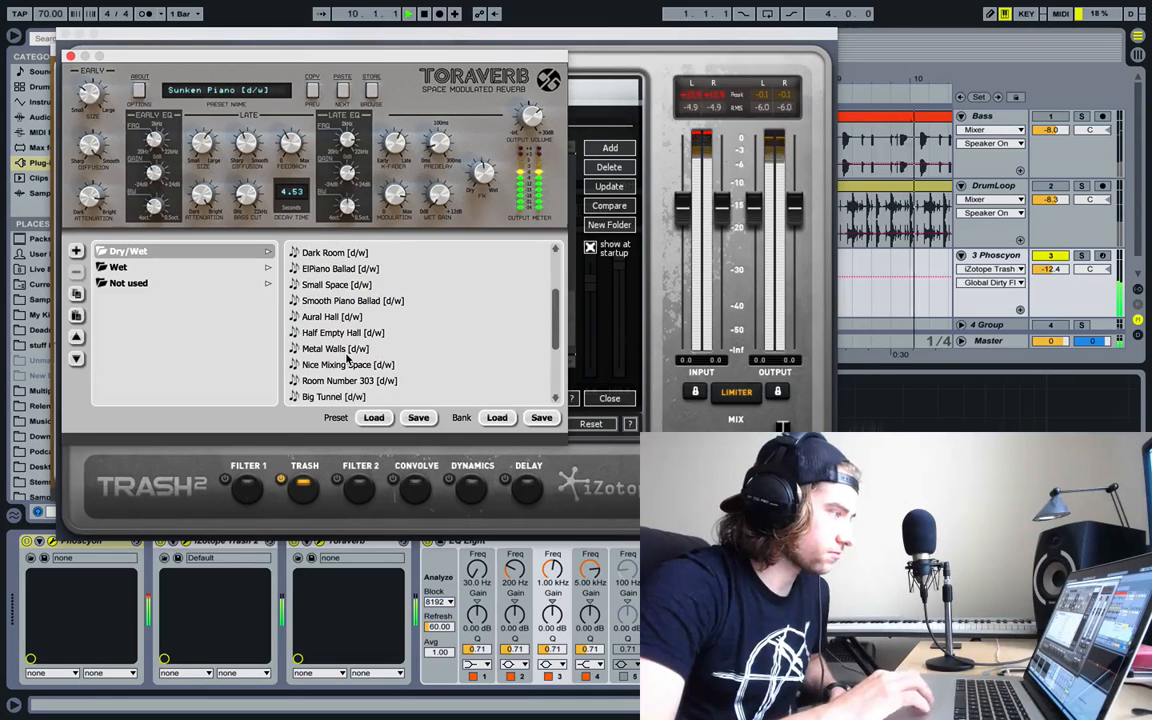
Compare Toraverb's ElPiano Ballad, Metal Walls, Half Empty Hall, Hard Walls and Concert hall presets
left_click(347, 270)
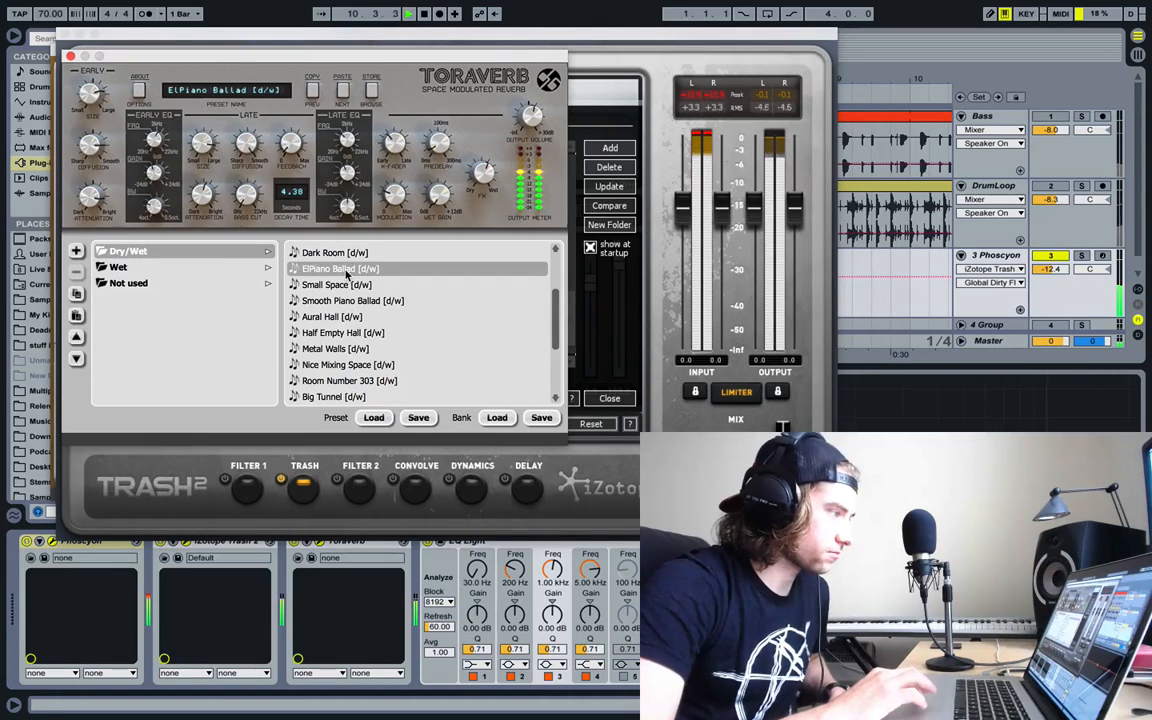
left_click(347, 350)
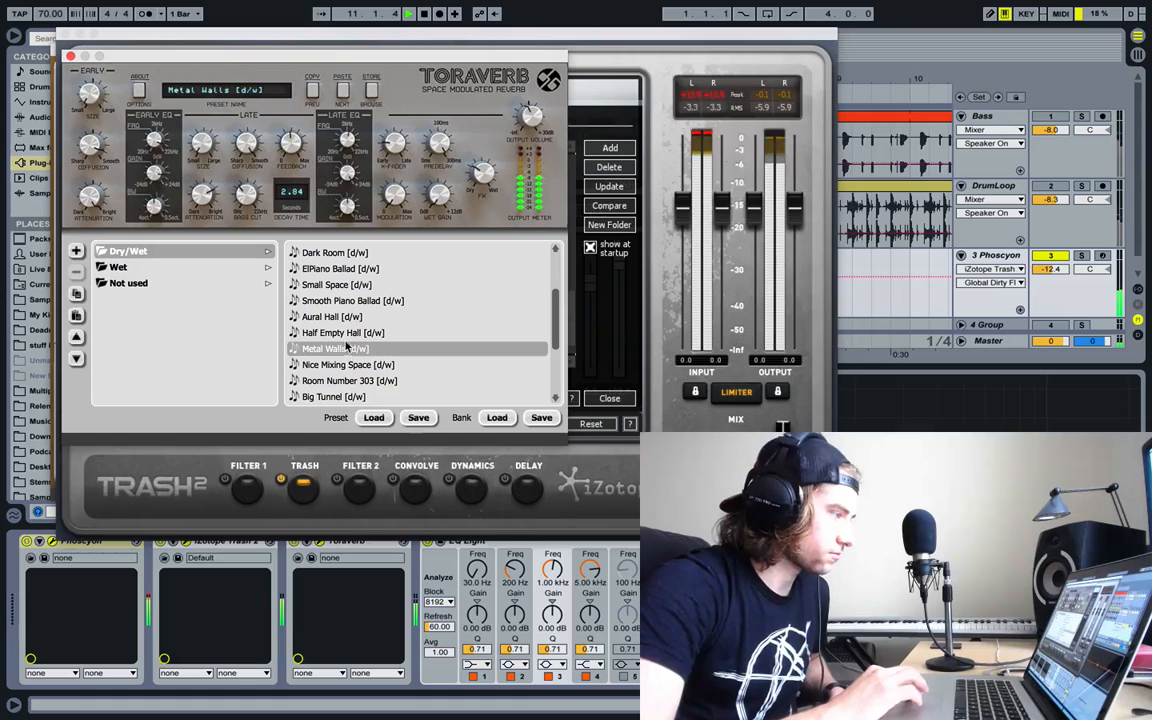
left_click(347, 334)
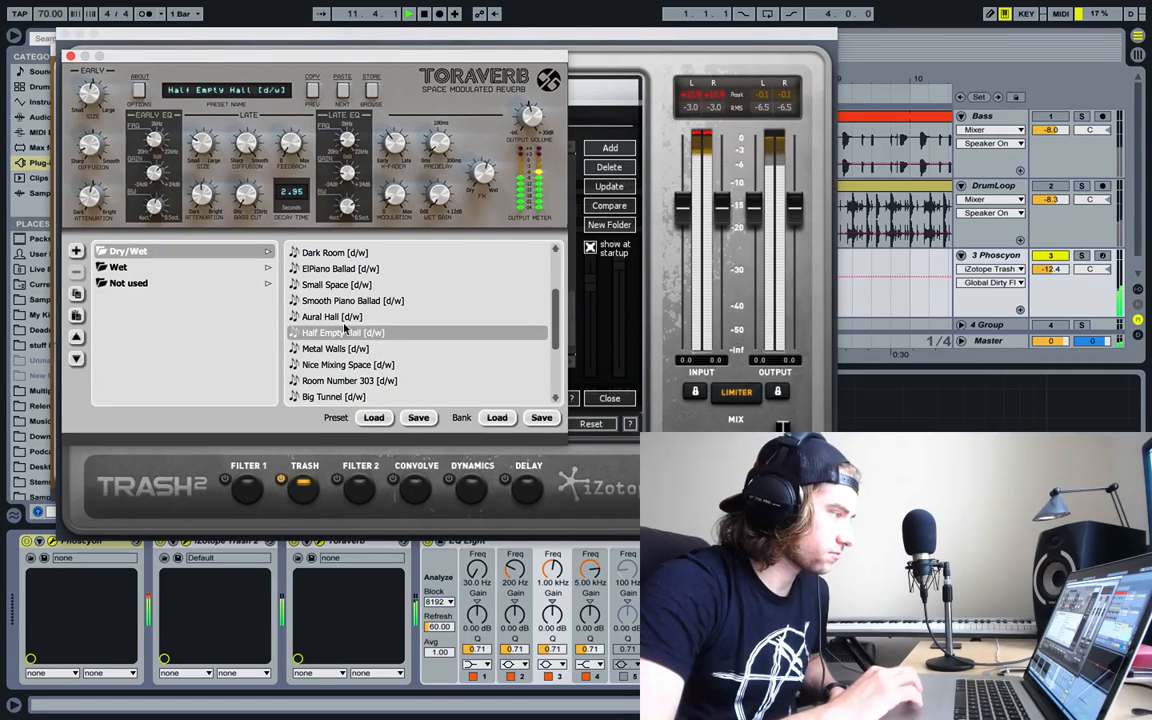
scroll(344, 329, "up", 3)
left_click(342, 290)
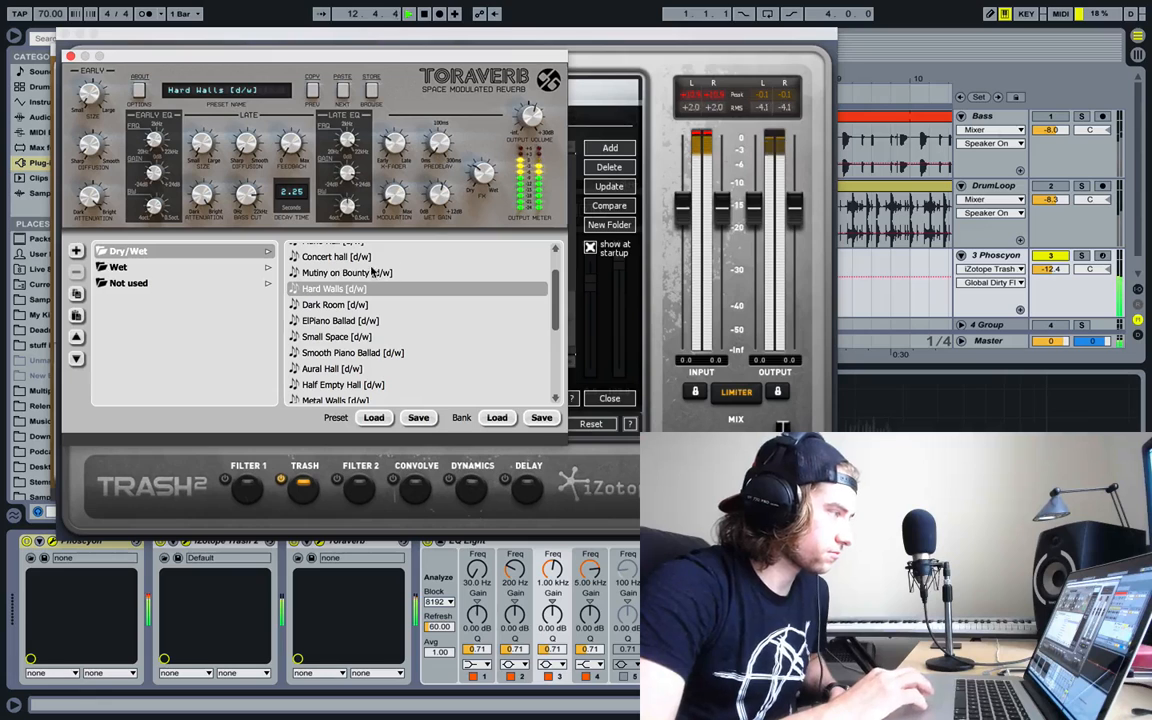
left_click(363, 260)
scroll(363, 262, "up", 3)
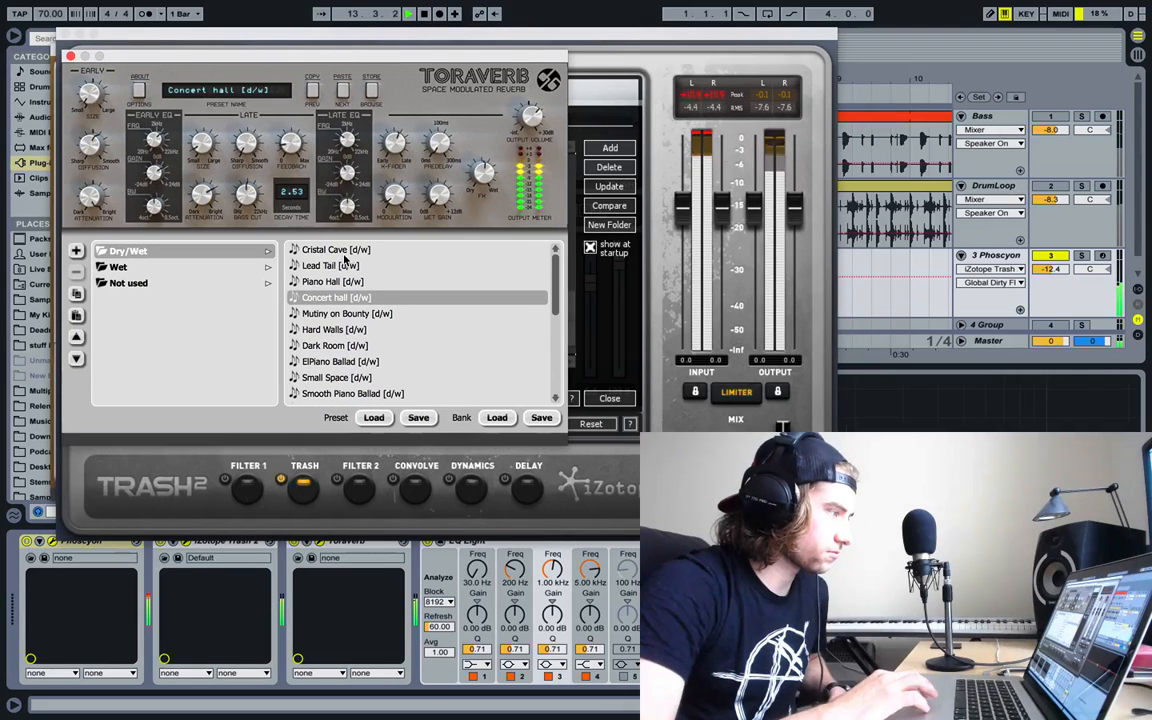
Try Cristal Cave, Lead Tail, Concert hall and Mutiny on Bounty, settle on Hard Walls, and close Toraverb
left_click(344, 257)
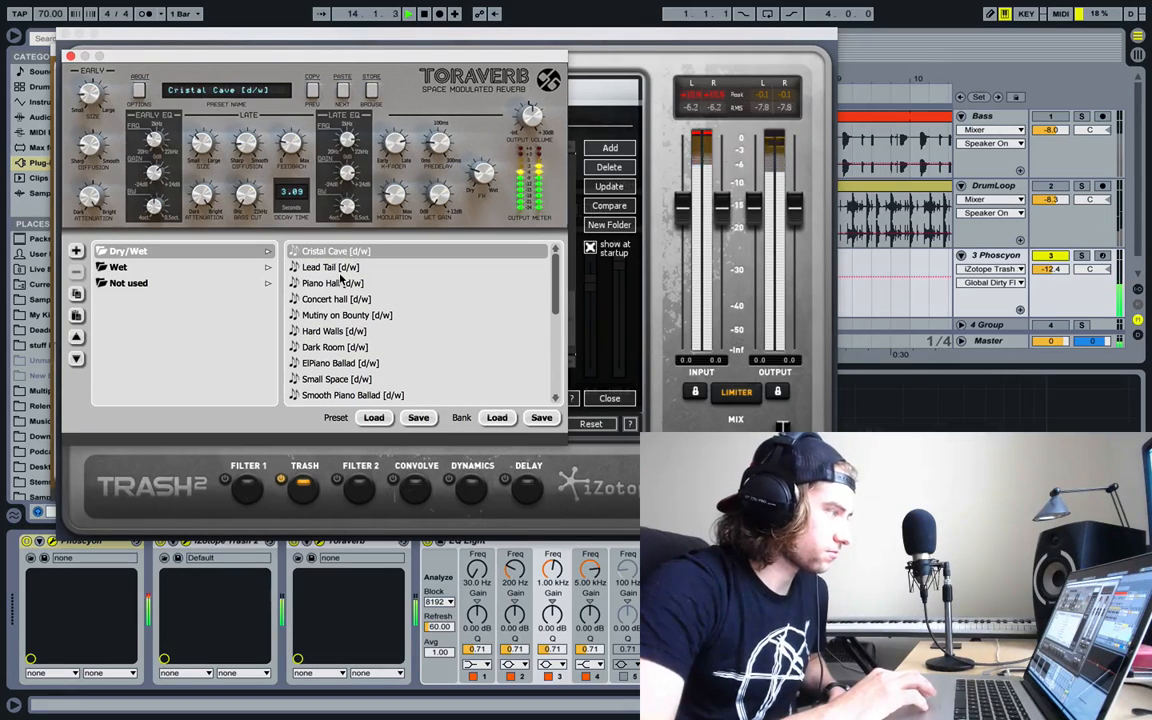
left_click(340, 268)
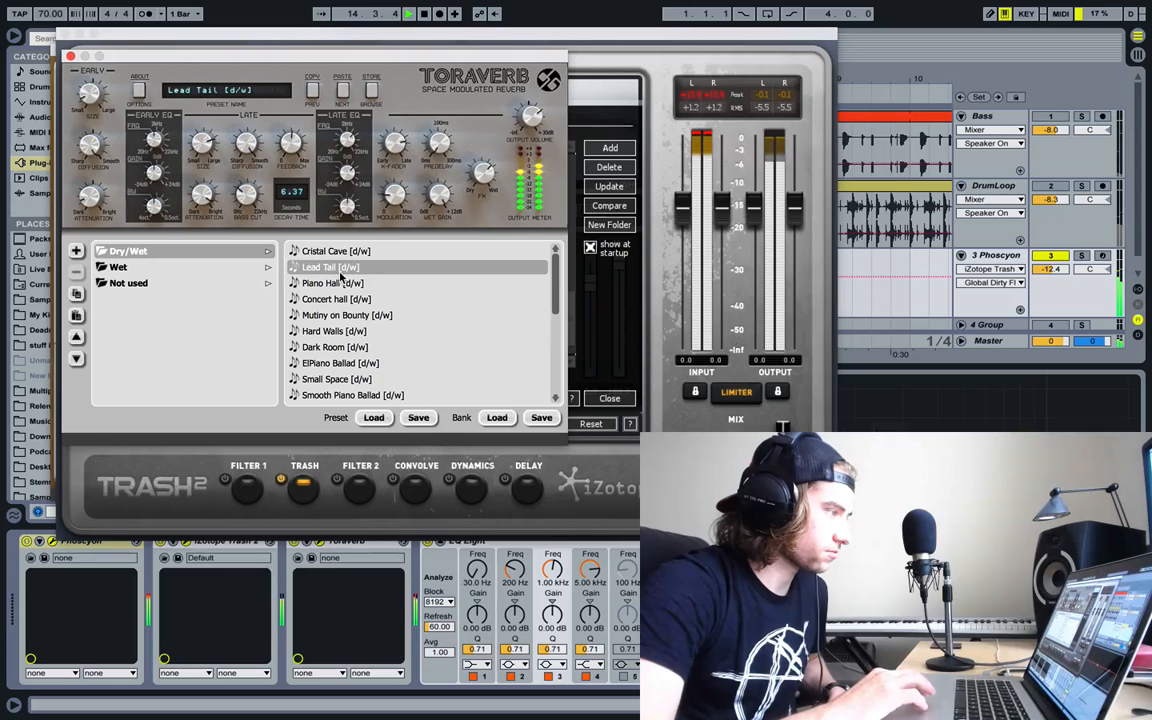
left_click(348, 298)
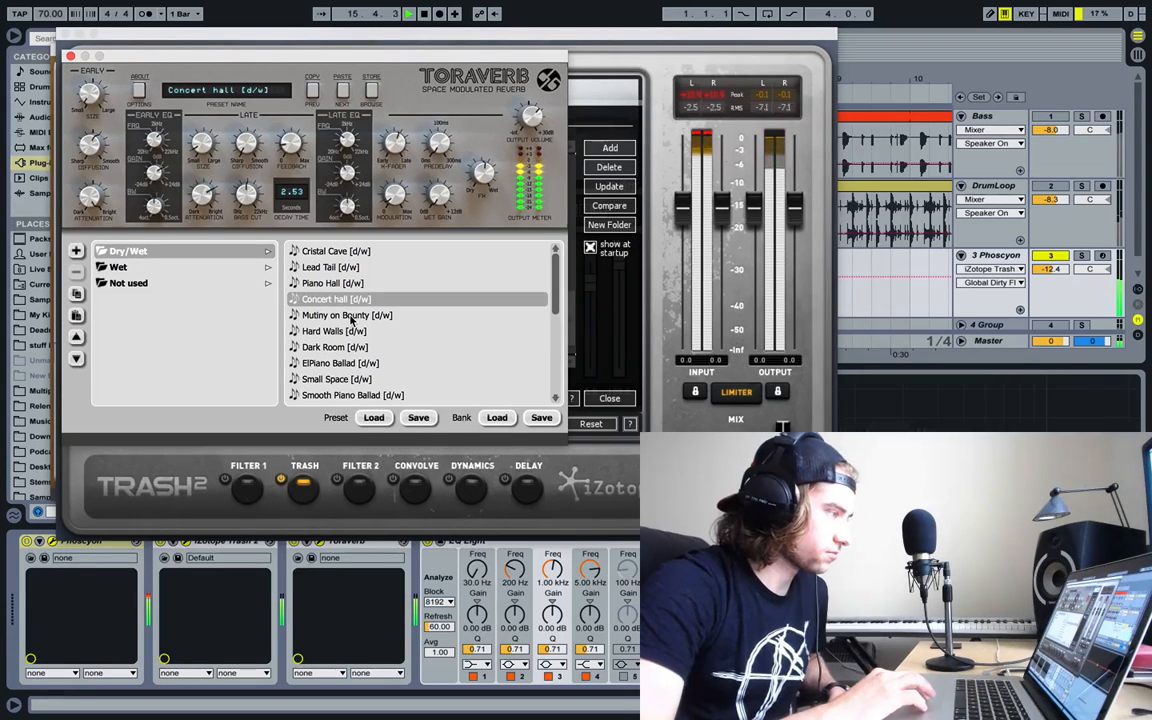
left_click(350, 316)
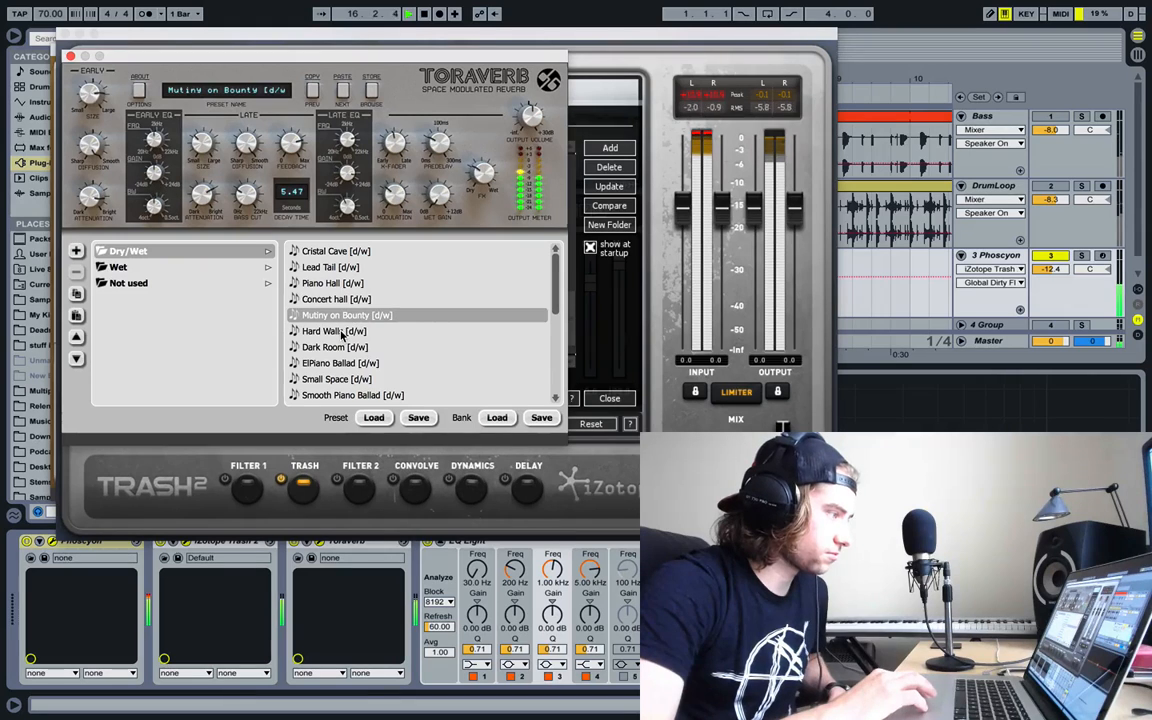
left_click(345, 331)
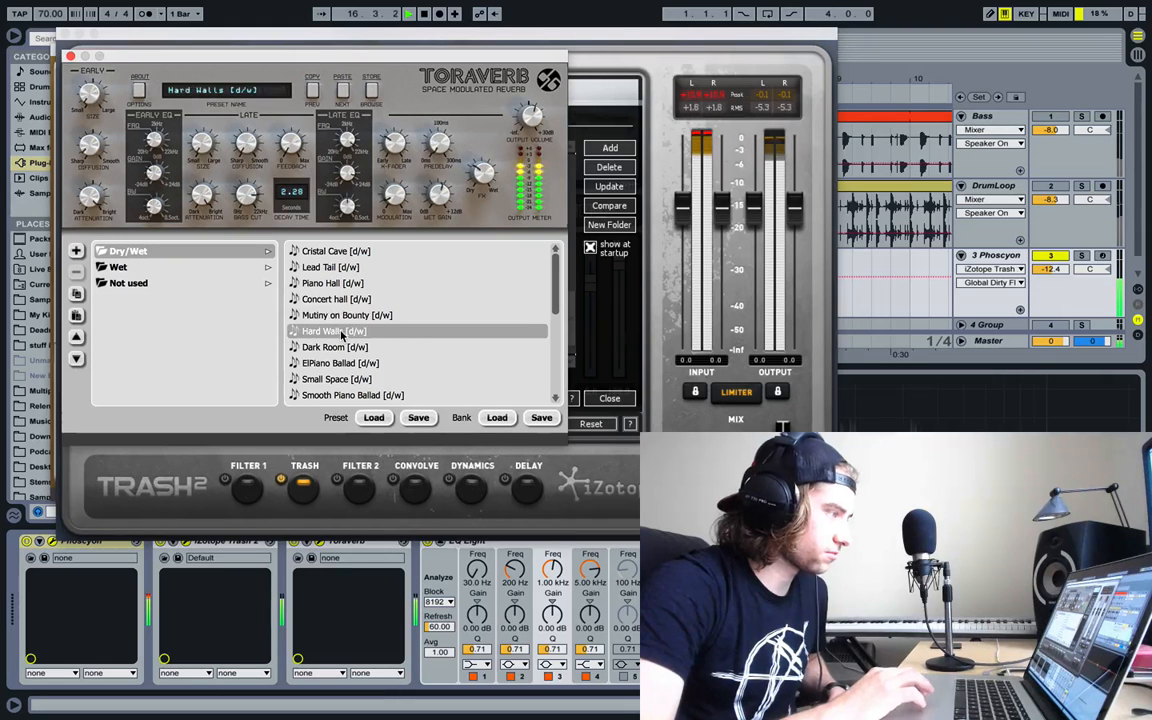
left_click(70, 57)
Audition Trash 2's Warm Bottom and UFO Scanner presets, then load Zonk Digital
left_click(342, 314)
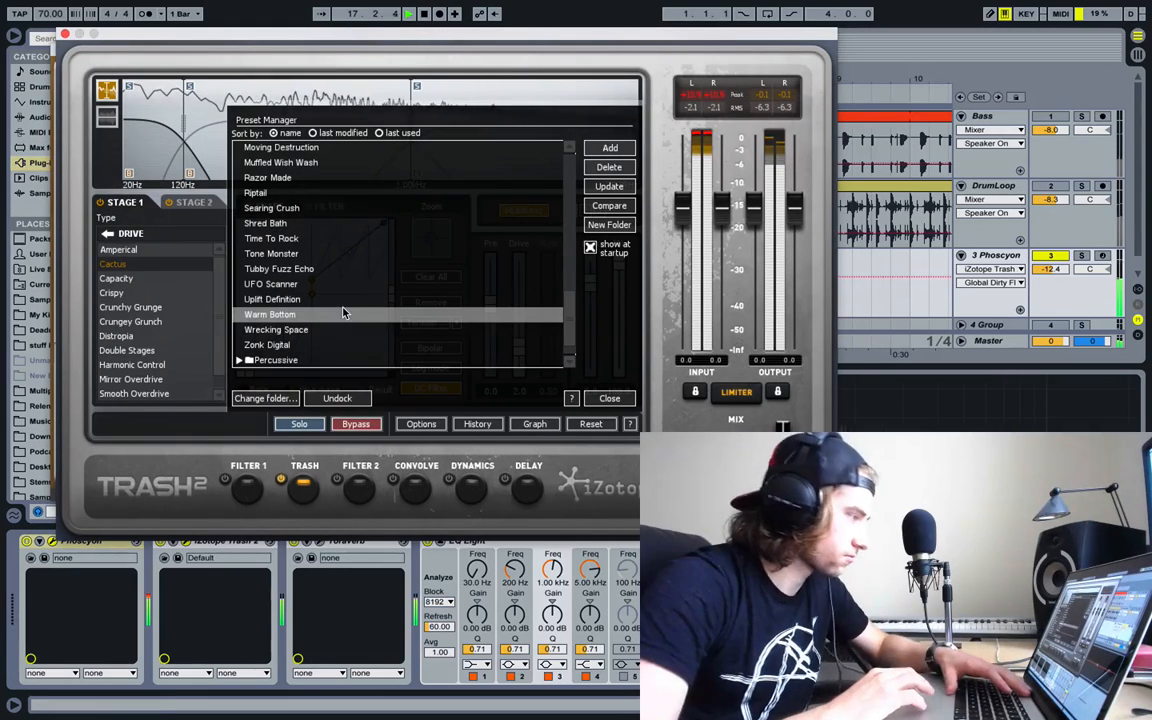
left_click(339, 287)
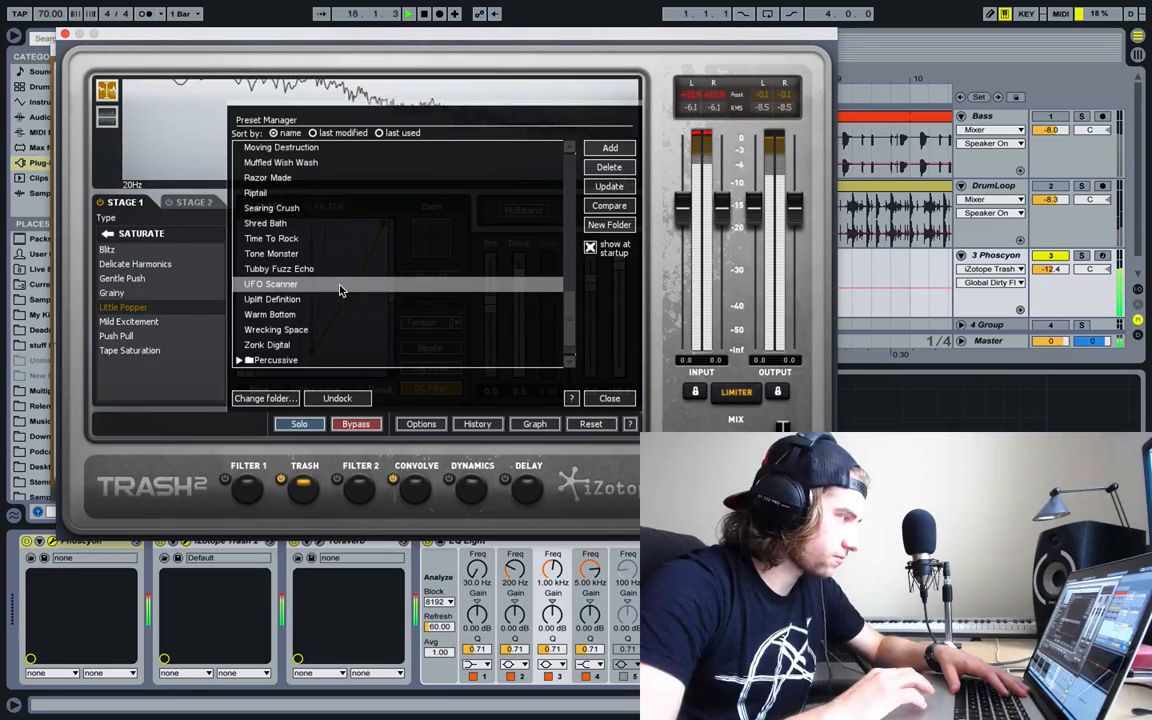
left_click(342, 345)
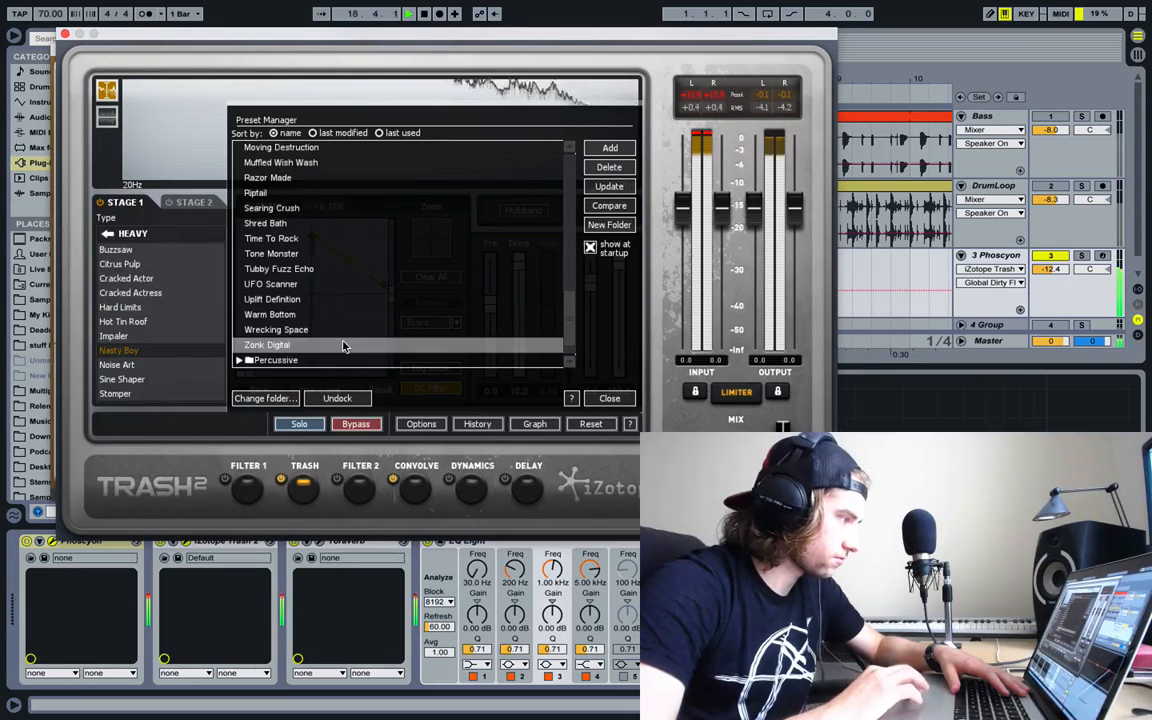
Audition Trash 2's Tubby Fuzz Echo preset, load Make Bass Rain, stop playback and close Trash 2
left_click(330, 270)
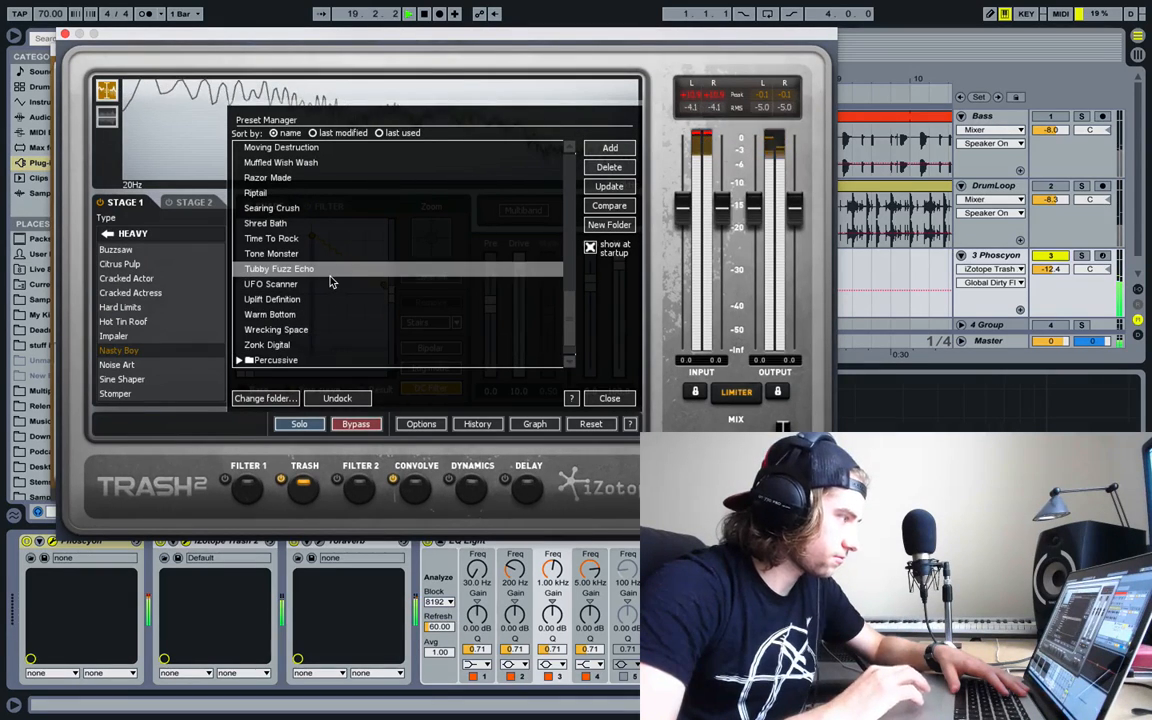
scroll(312, 210, "up", 2)
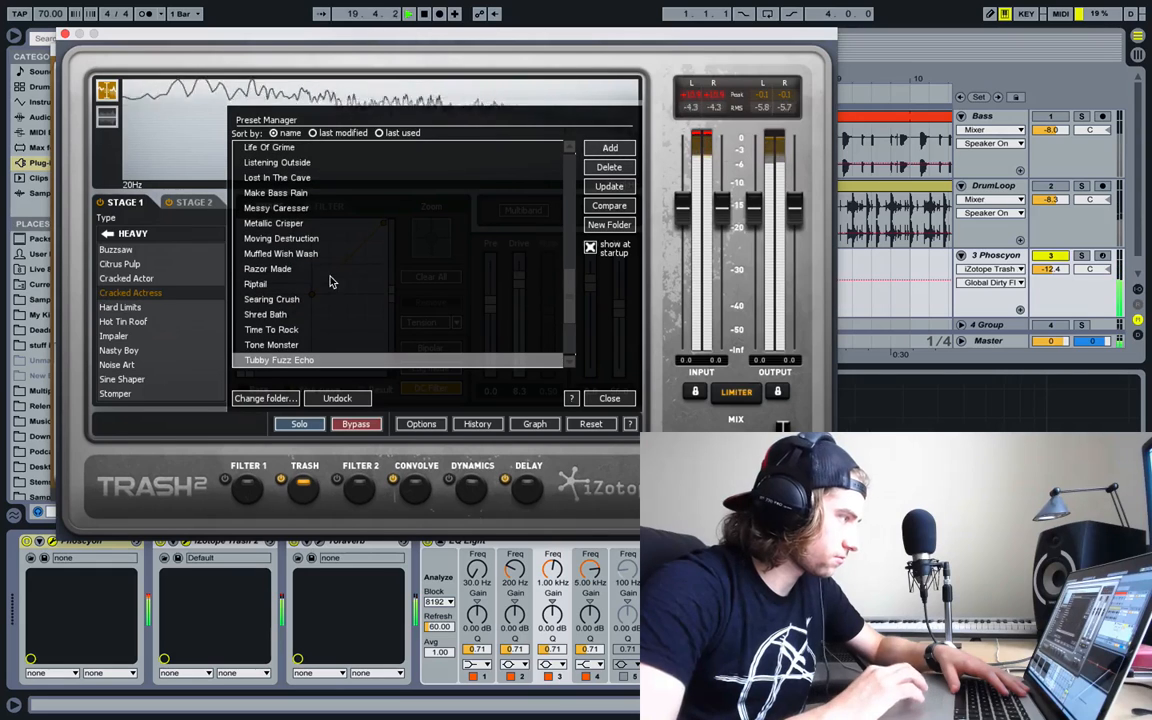
left_click(310, 195)
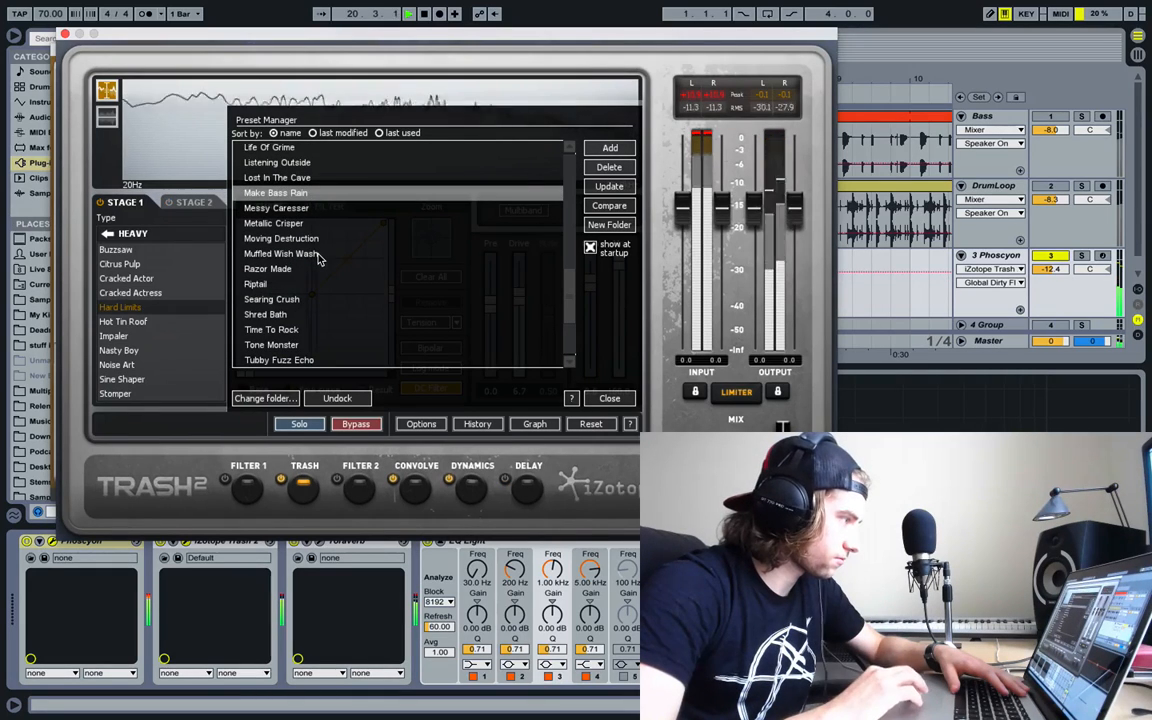
scroll(315, 238, "up", 3)
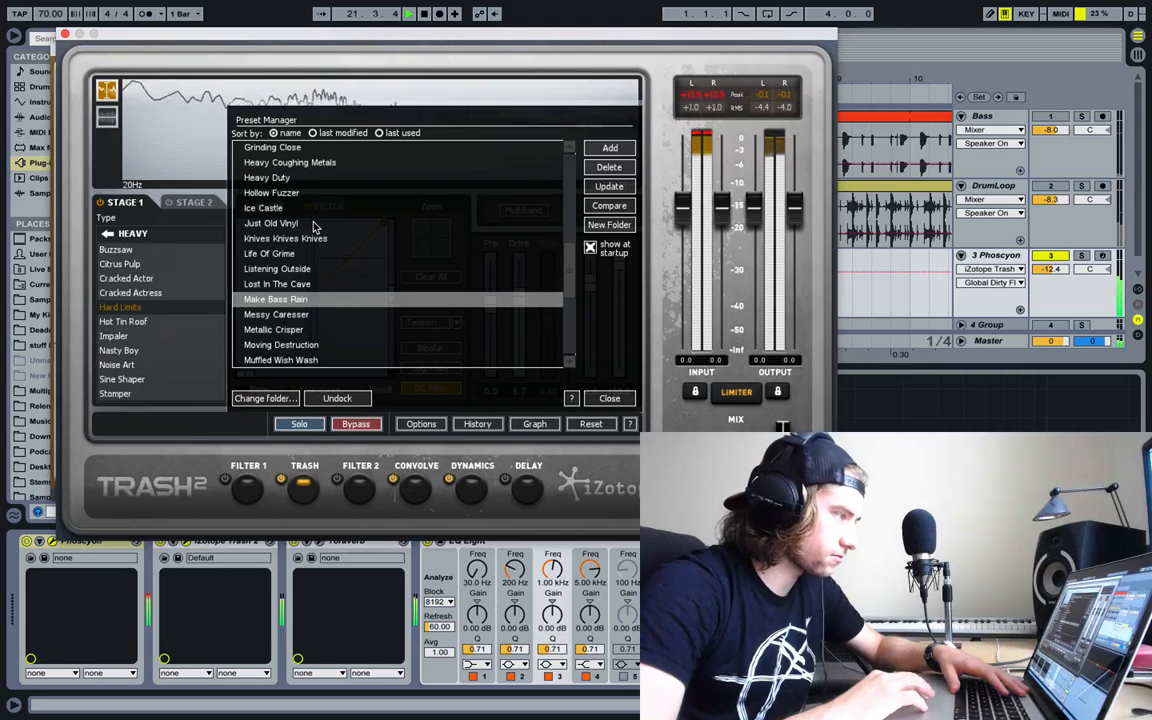
key("space")
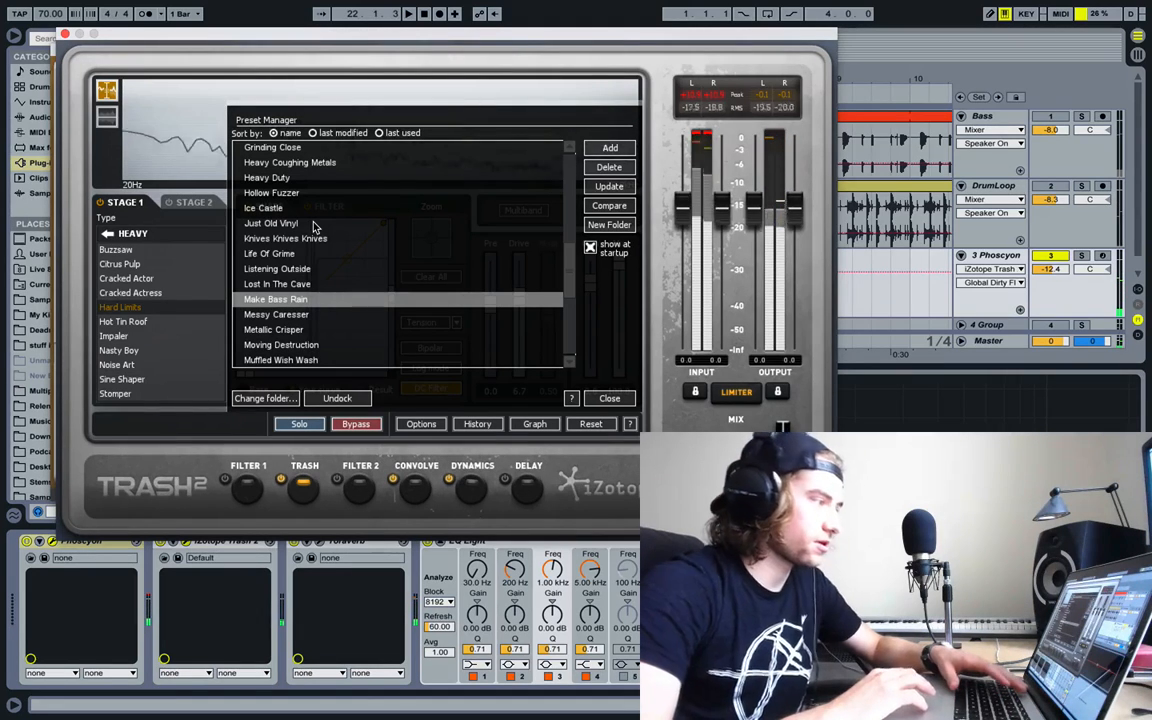
left_click(65, 35)
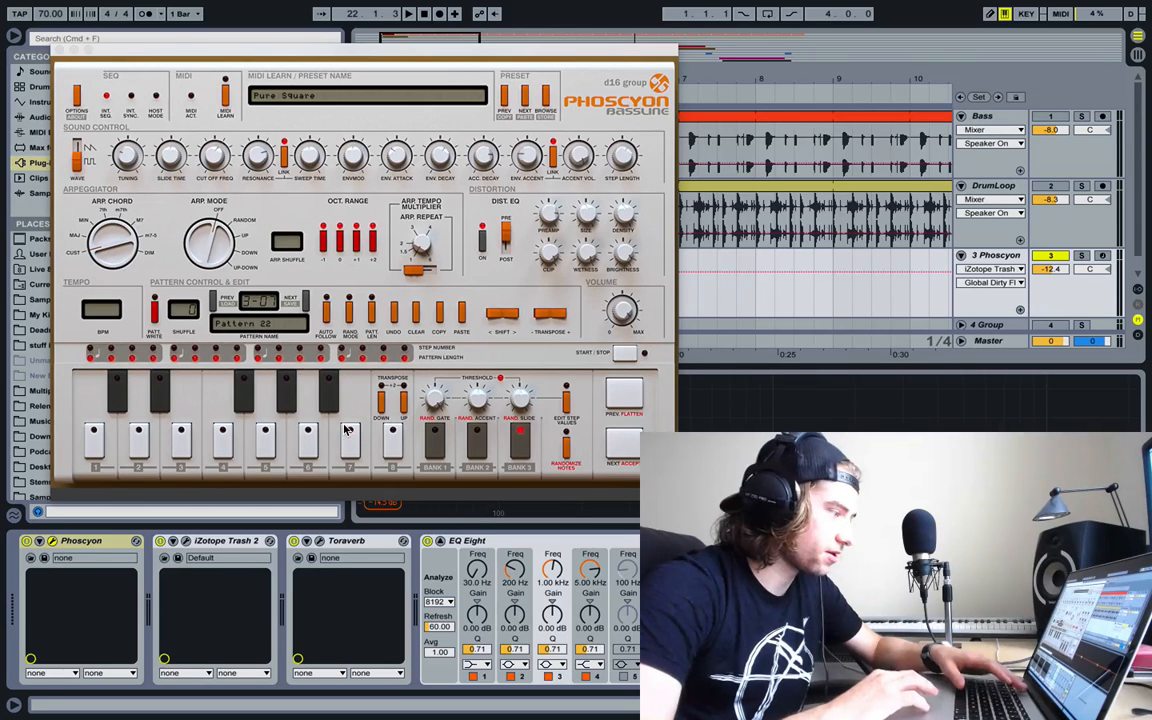
Play the loop and tweak Phoscyon's accent, envelope and resonance controls, with distortion preamp at 32.0 dB and cutoff at 75.6
key("space")
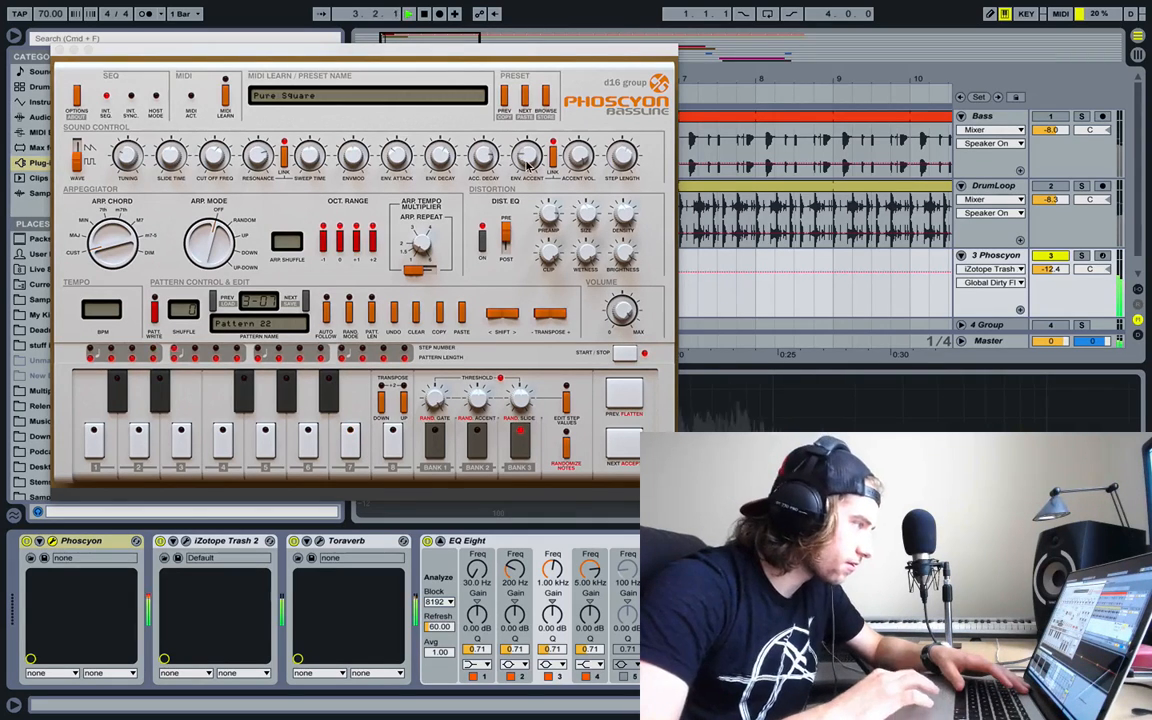
left_click_drag(528, 163, 532, 189)
left_click_drag(396, 156, 393, 205)
left_click_drag(357, 165, 335, 213)
left_click_drag(547, 217, 548, 178)
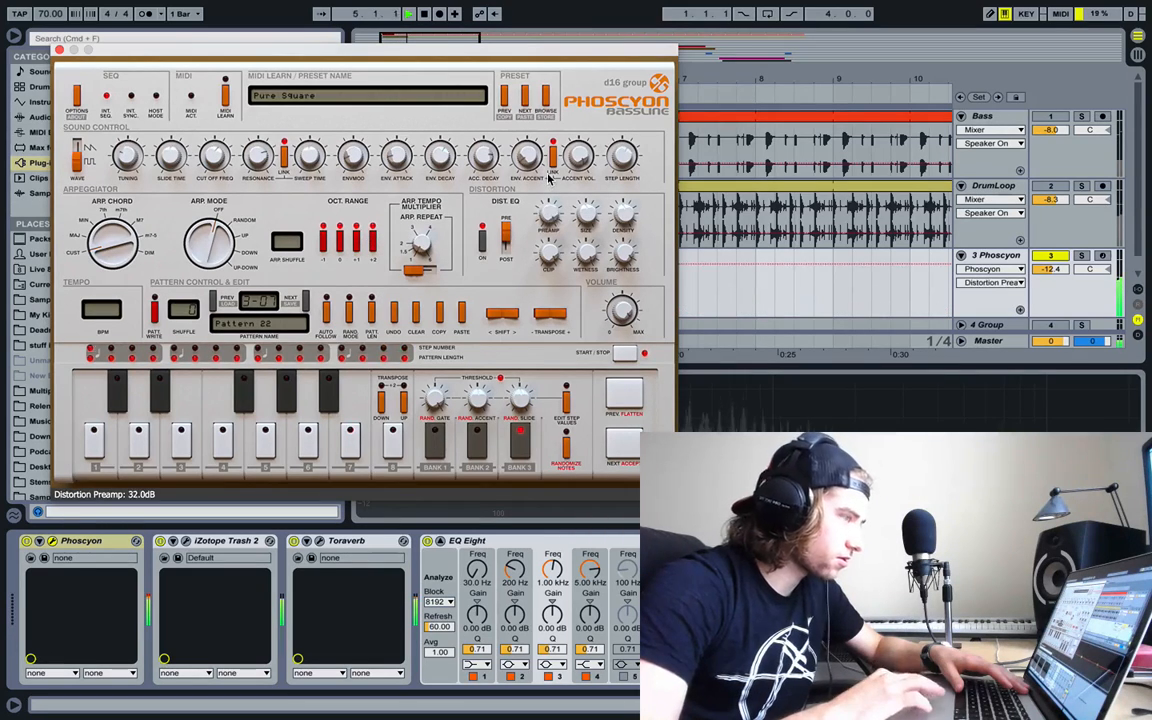
left_click_drag(310, 156, 298, 233)
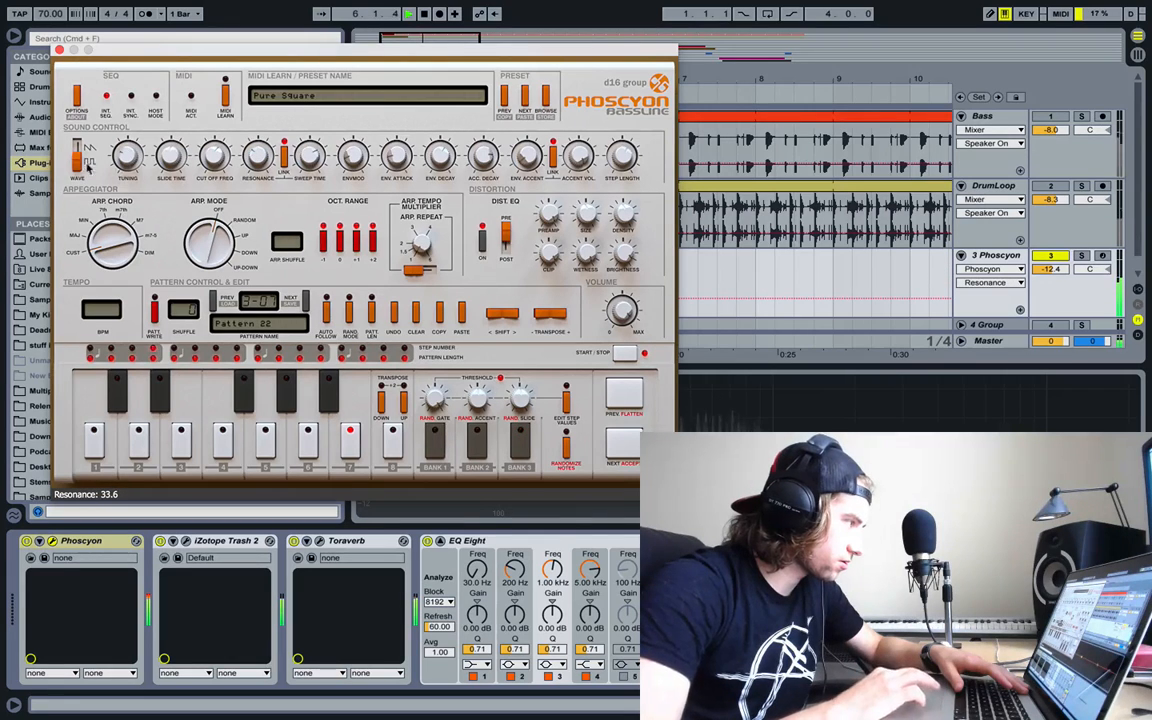
left_click_drag(128, 160, 214, 131)
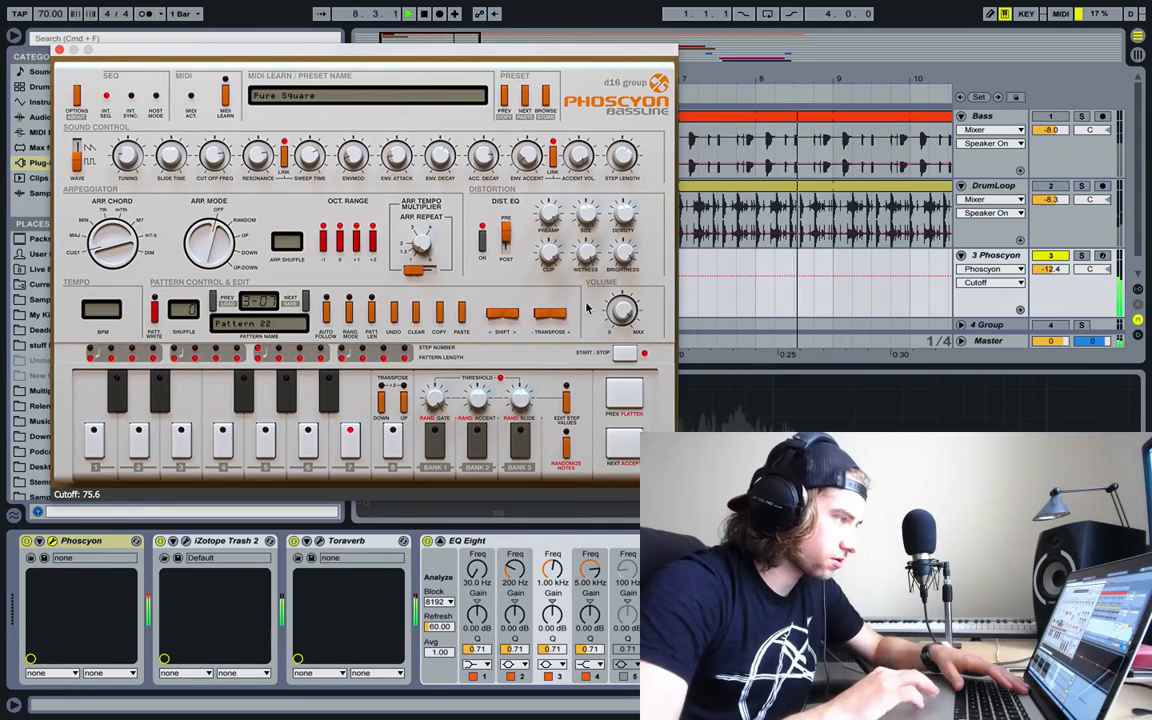
Set Phoscyon's distortion density to 0.85, distortion size to 0.29 and resonance to 76.0
left_click_drag(587, 215, 533, 138)
left_click_drag(622, 214, 589, 131)
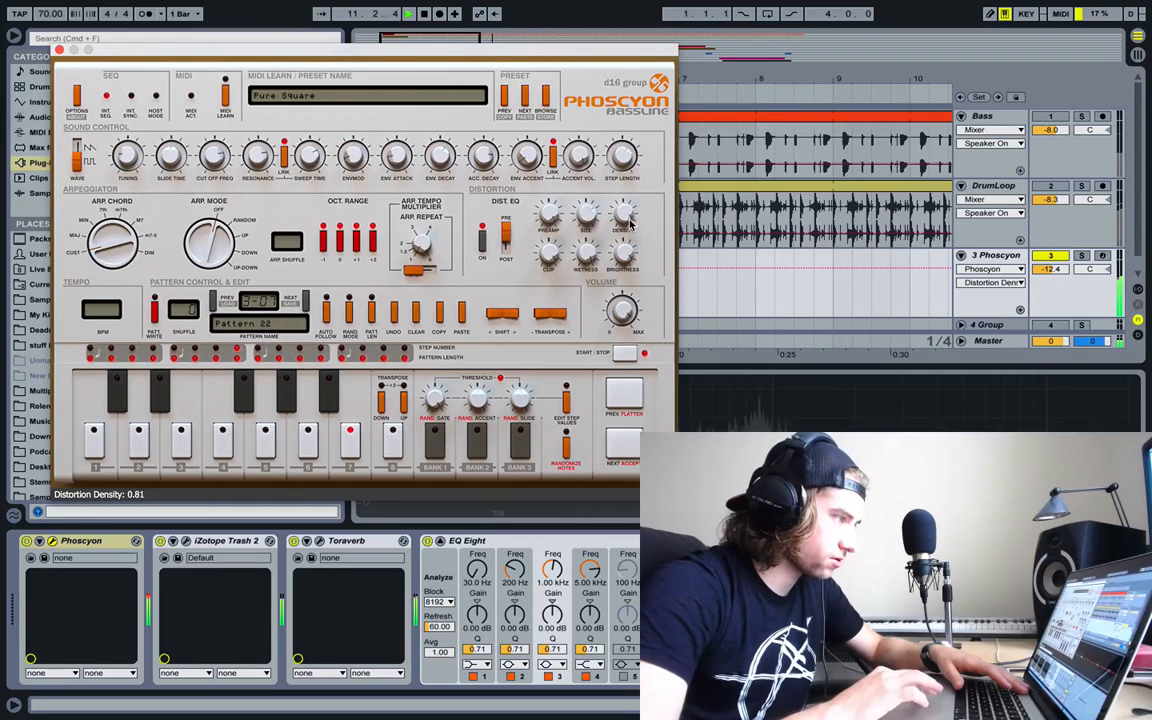
mouse_move(630, 222)
left_mouse_down()
mouse_move(630, 212)
mouse_move(633, 239)
mouse_move(627, 222)
left_mouse_up()
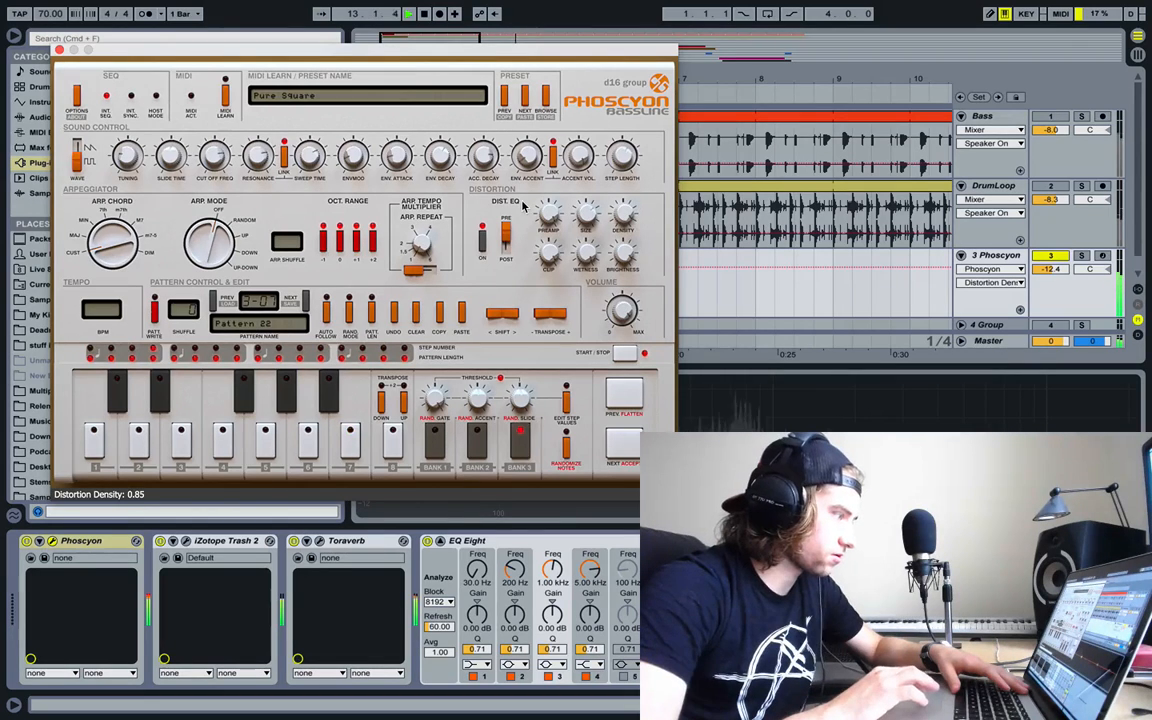
left_click_drag(583, 213, 591, 219)
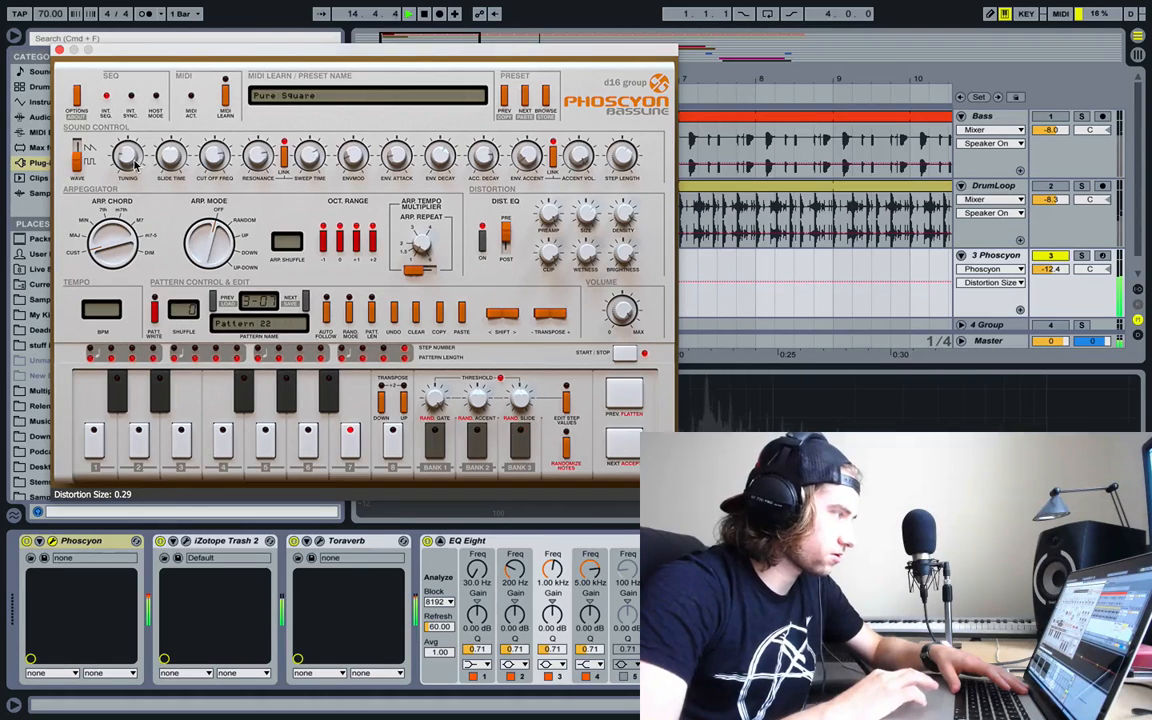
left_click(253, 160)
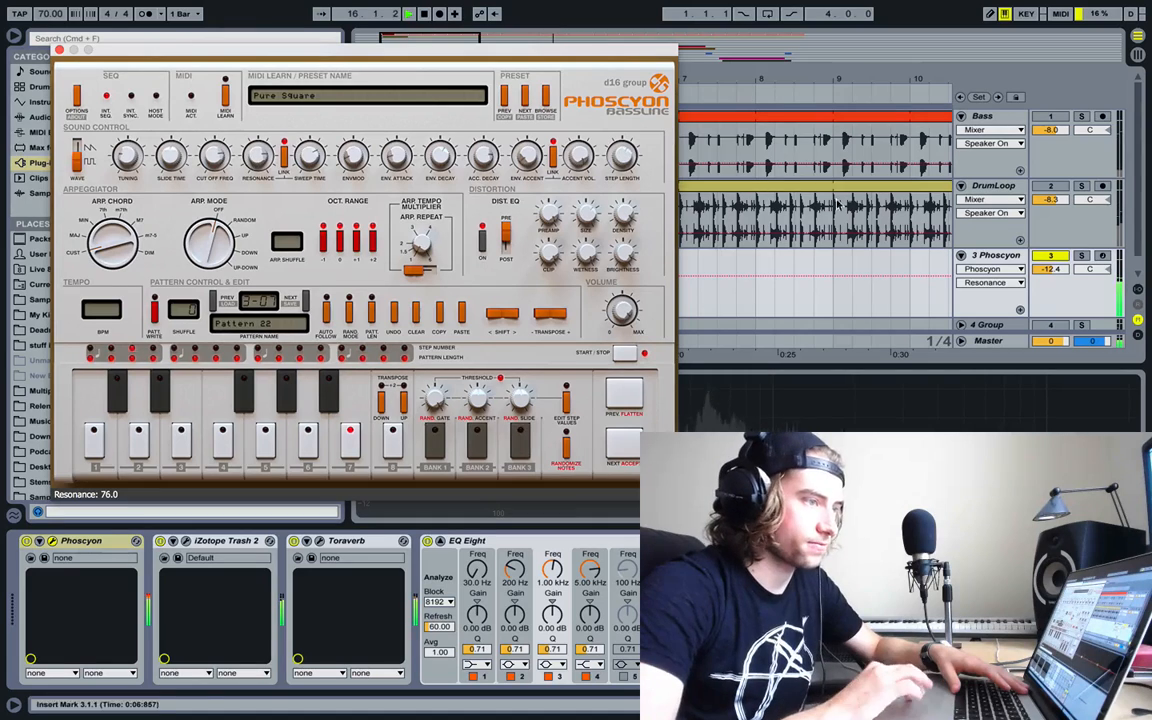
Raise the Phoscyon track volume to -8.6 and adjust the synth's envelope decay and accent decay
mouse_move(1050, 269)
left_mouse_down()
mouse_move(1050, 279)
mouse_move(1050, 264)
left_mouse_up()
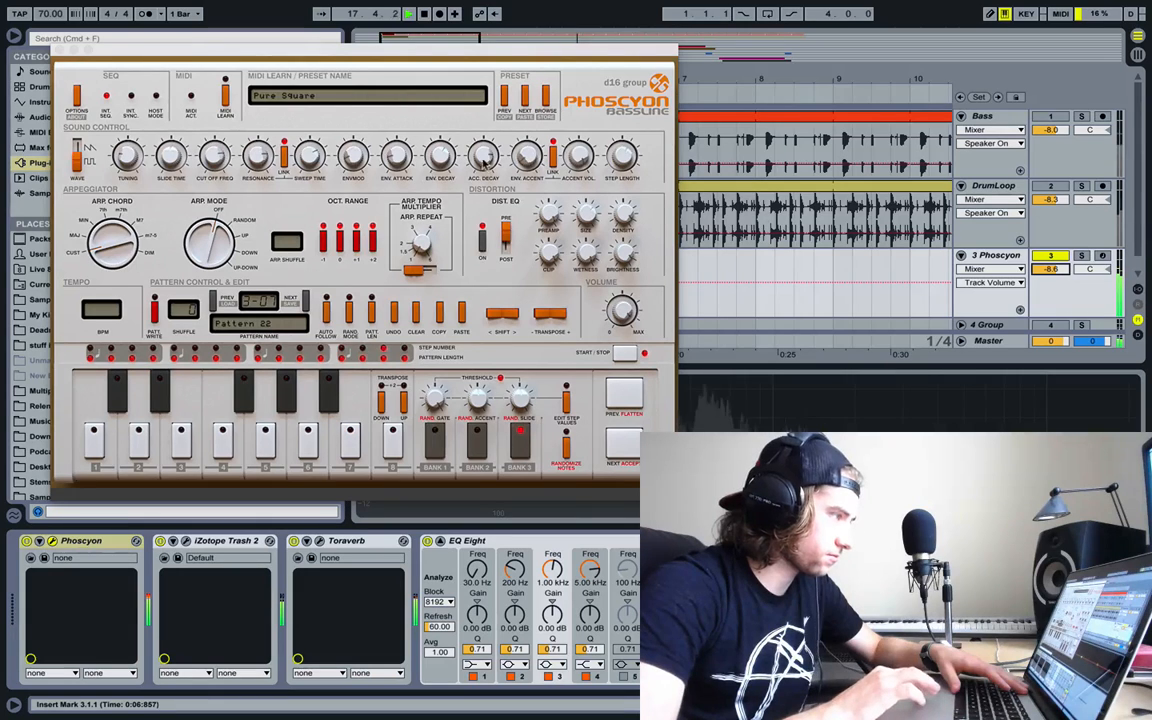
left_click_drag(447, 163, 447, 232)
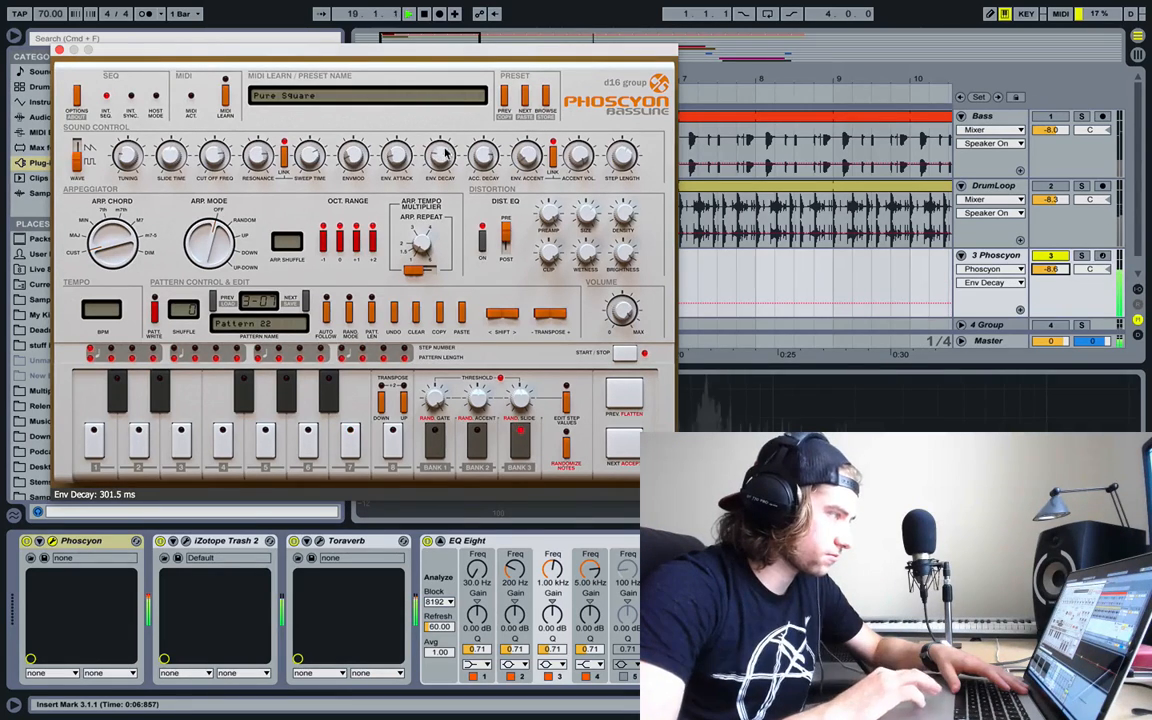
left_click_drag(445, 152, 407, 65)
left_click_drag(484, 160, 545, 268)
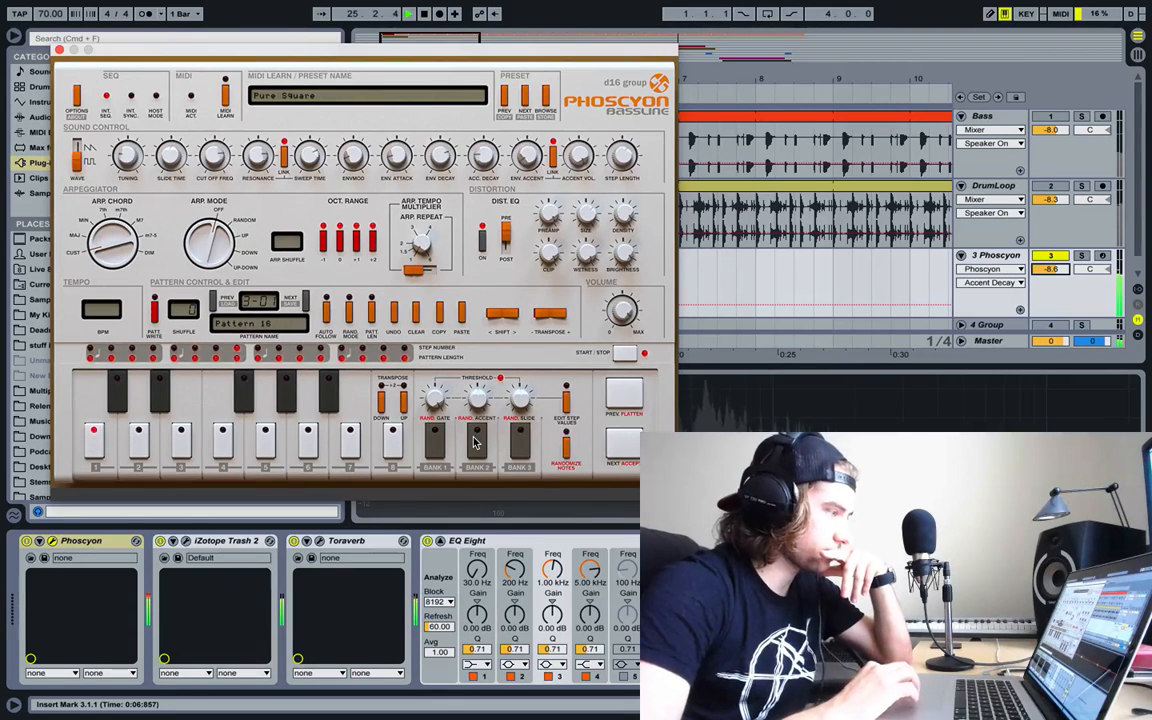
Switch Phoscyon to bank 2 pattern 4, adjust tuning and slide time, change the wave to sawtooth, and stop playback
left_click(95, 435)
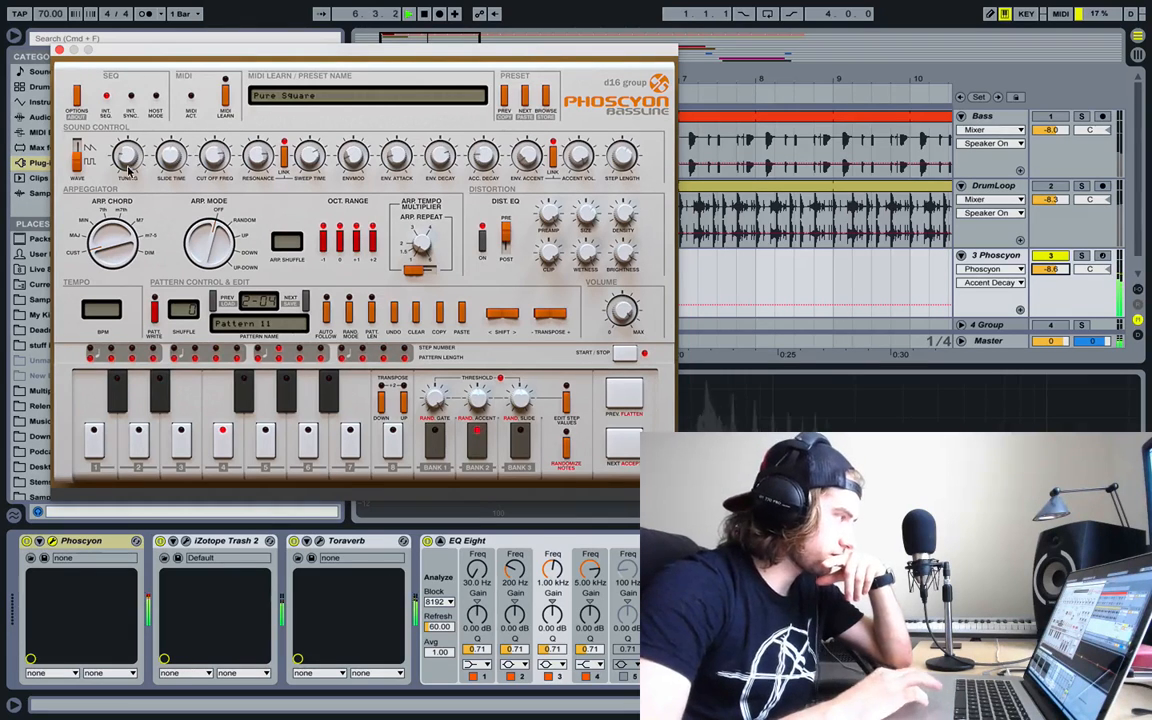
left_click_drag(128, 172, 159, 168)
left_click(77, 156)
key("space")
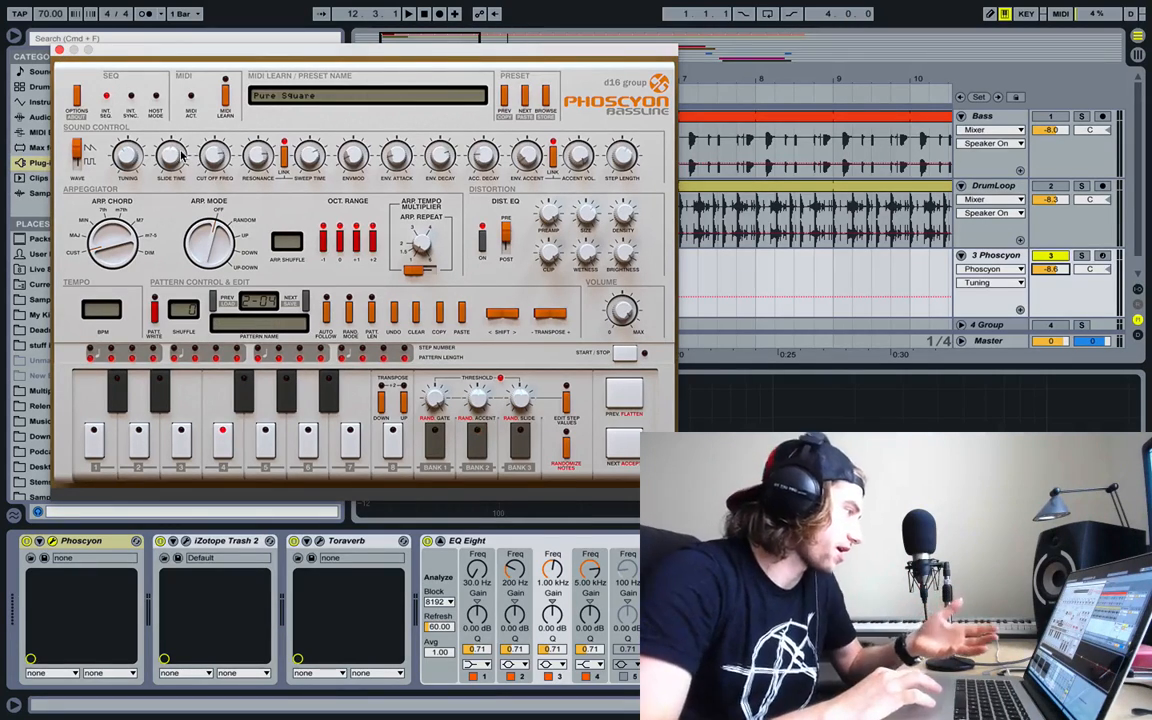
mouse_move(169, 157)
left_mouse_down()
mouse_move(168, 171)
mouse_move(164, 154)
left_mouse_up()
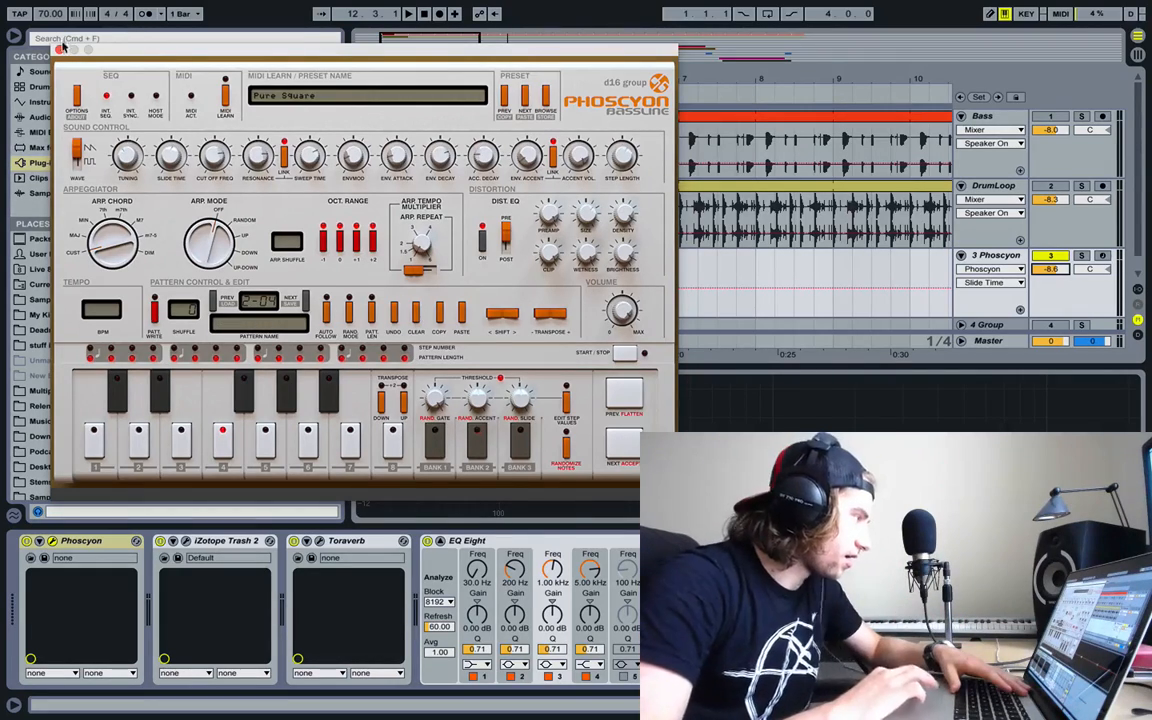
Close Phoscyon and select the iZotope Trash 2 and Toraverb devices in the track's chain one after the other
left_click(59, 49)
left_click(226, 541)
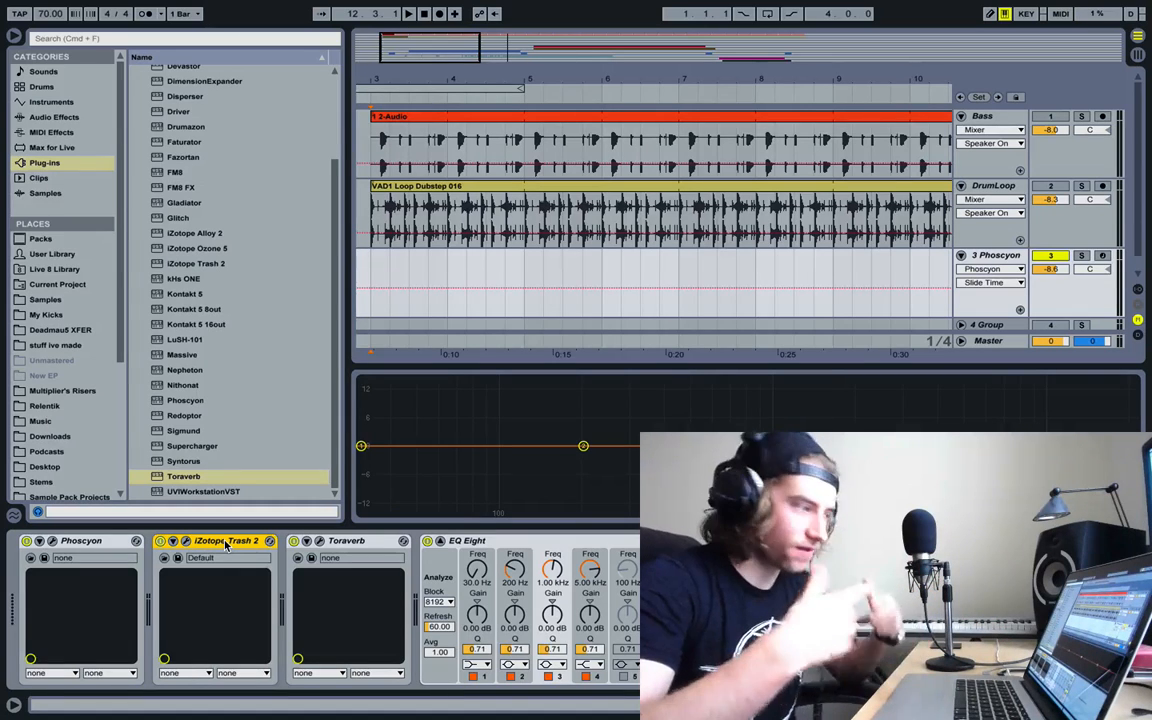
left_click(340, 542)
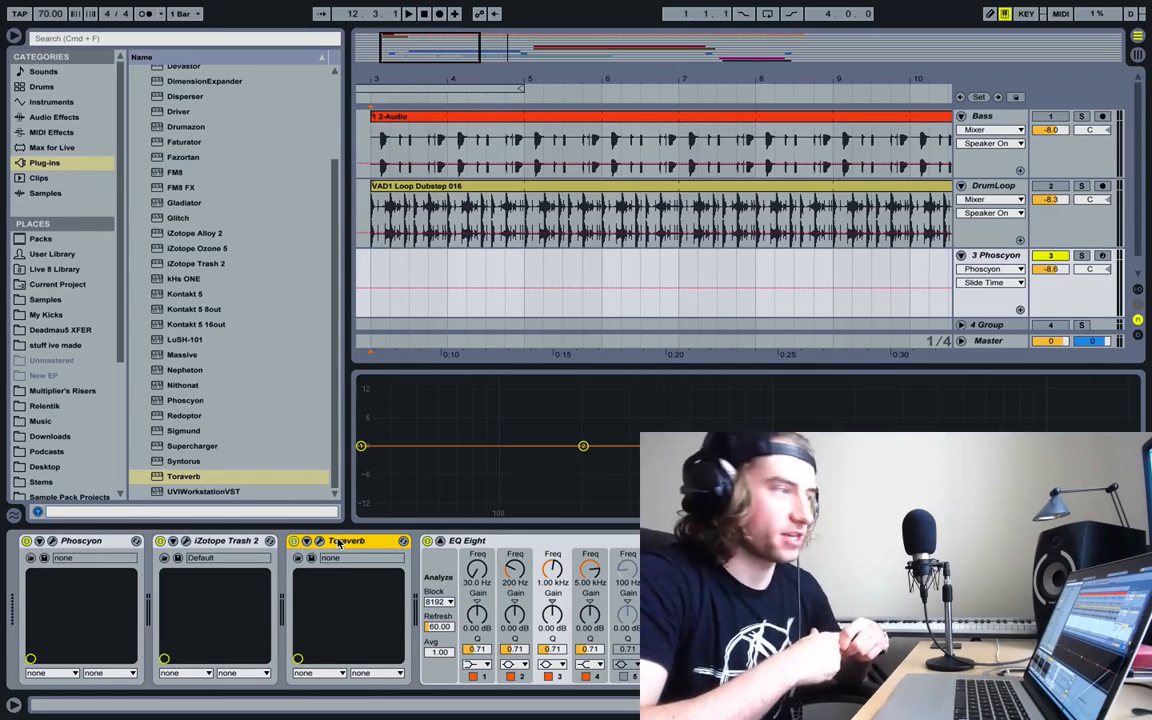
left_click(376, 263)
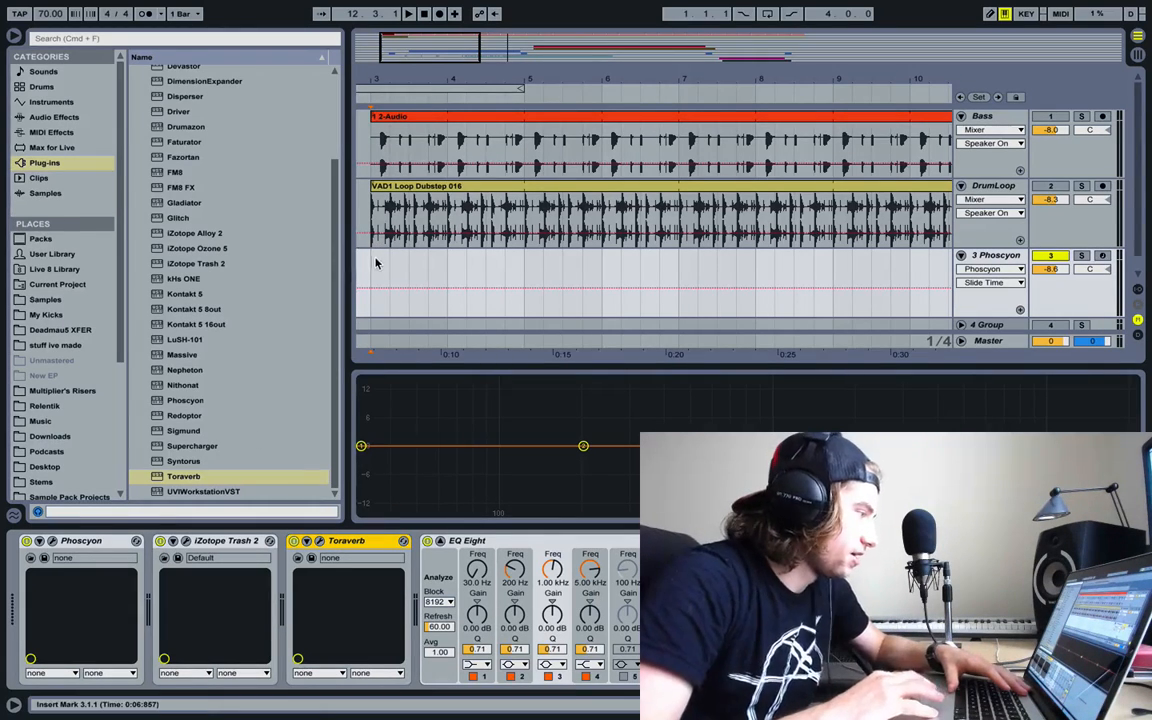